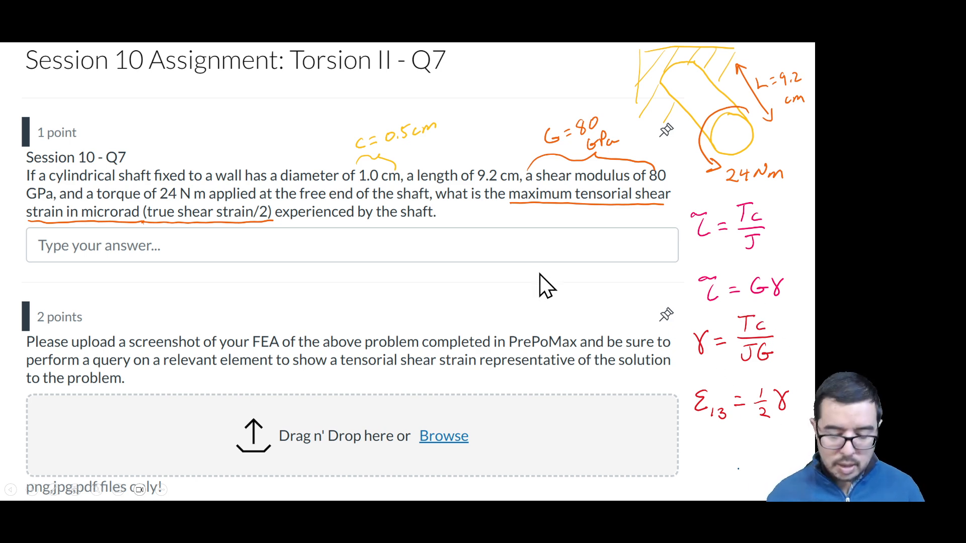
pyautogui.press('super')
pyautogui.write('frecad')
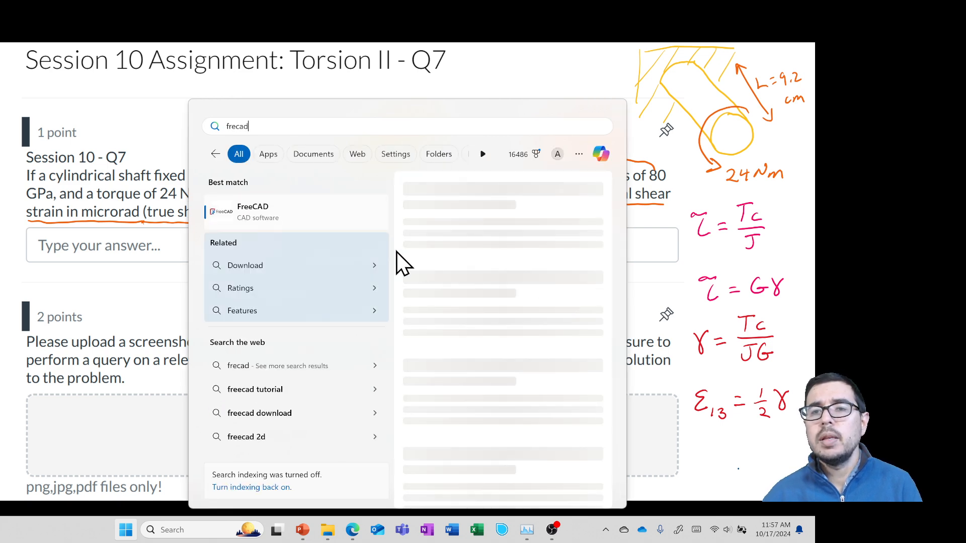
pyautogui.click(289, 216)
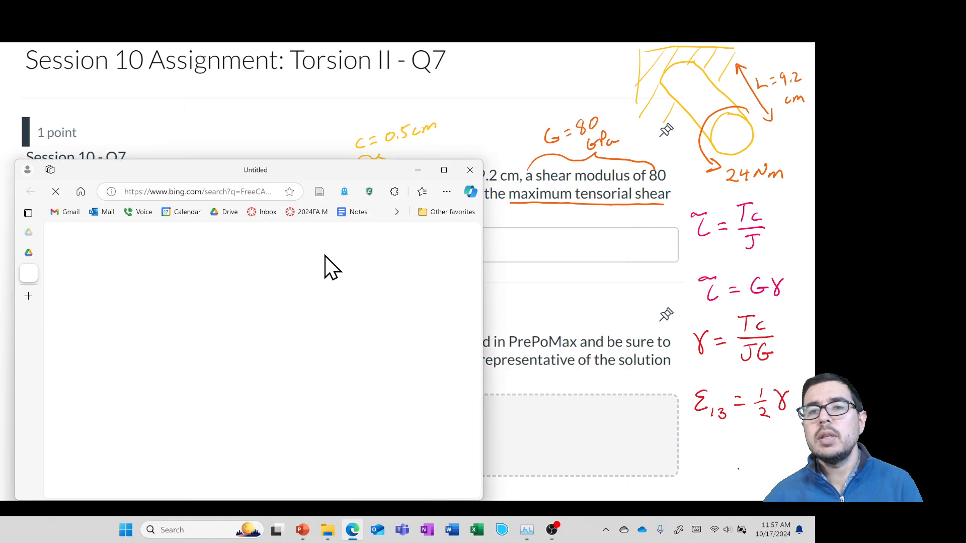
pyautogui.click(45, 272)
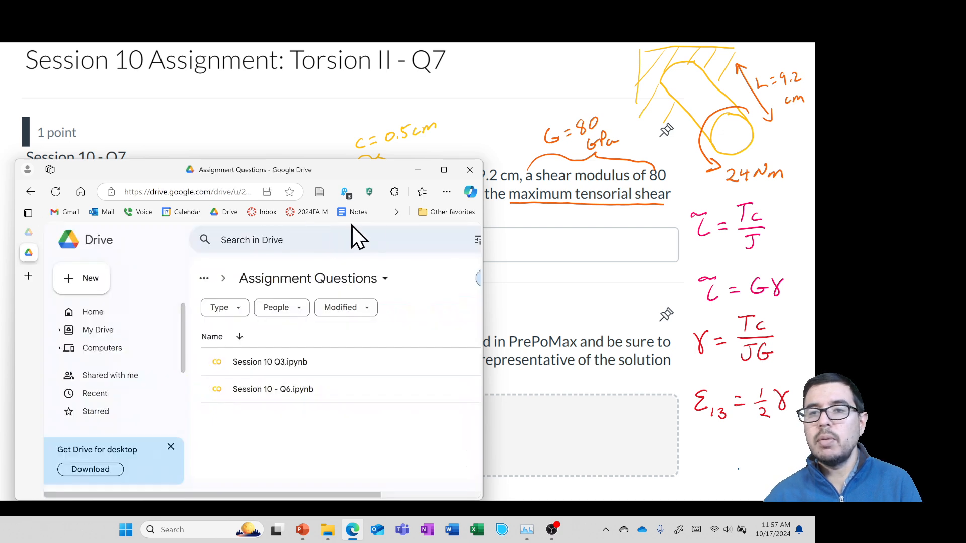
pyautogui.click(417, 173)
# Launch the FreeCAD application and skip the recovery of the unsaved document.
pyautogui.press('super')
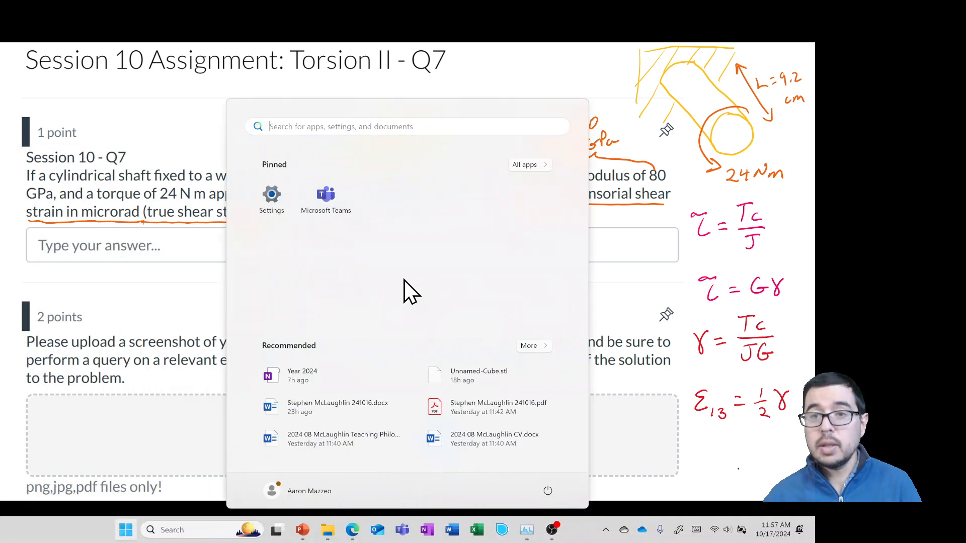
pyautogui.write('freeCAD')
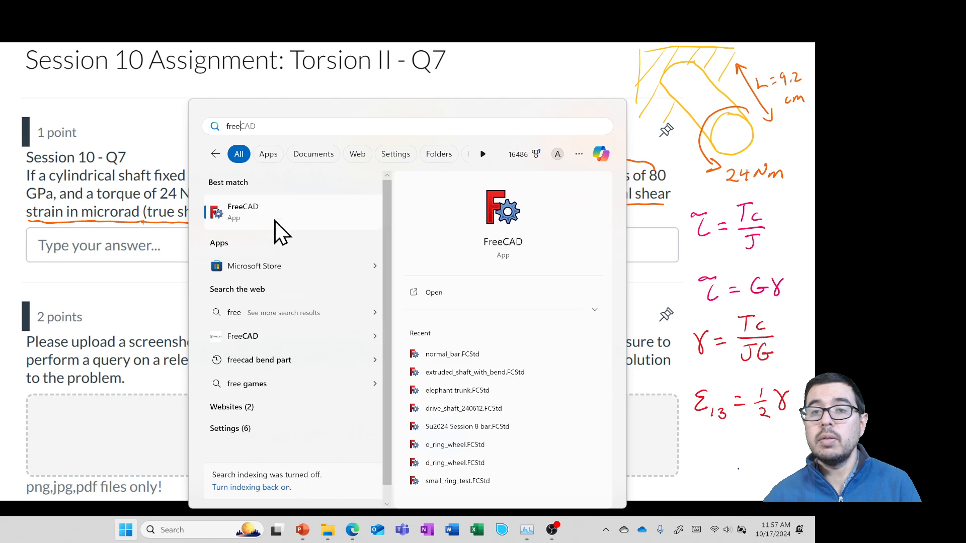
pyautogui.click(260, 215)
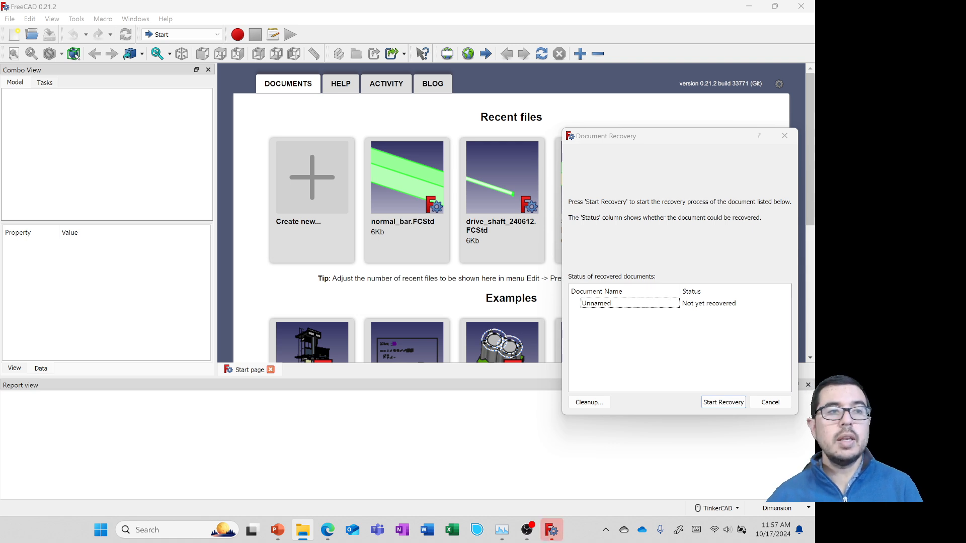
pyautogui.click(770, 402)
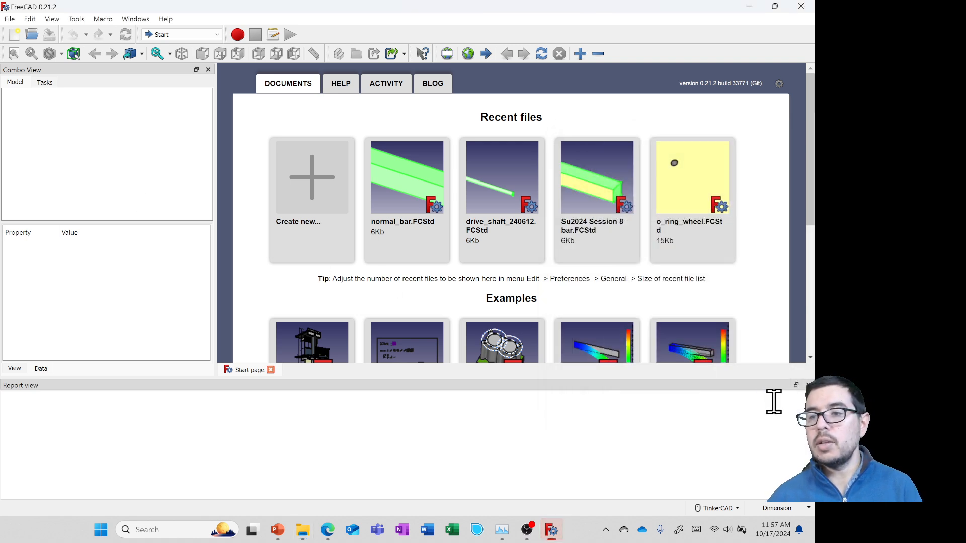
# Create a new document and add a cylinder primitive in the Part workbench.
pyautogui.click(297, 179)
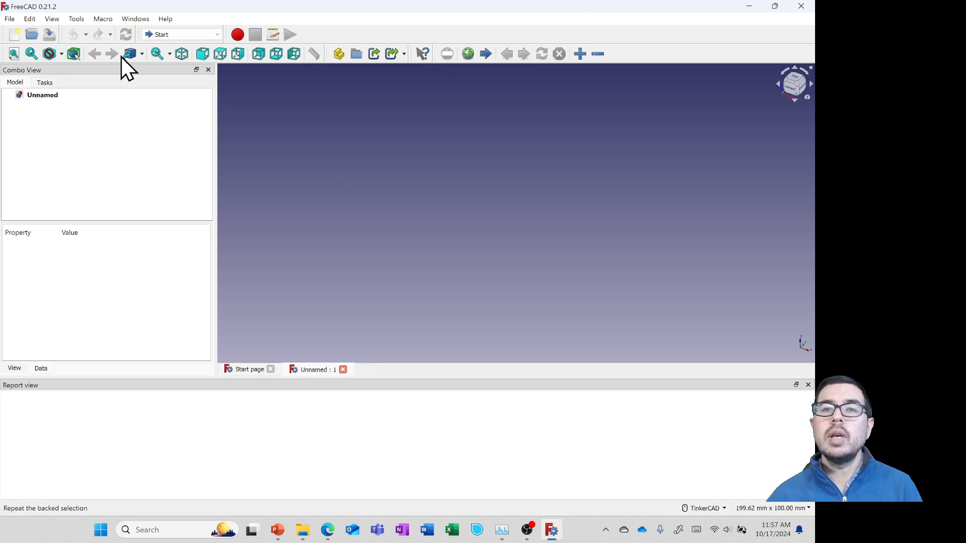
pyautogui.click(183, 35)
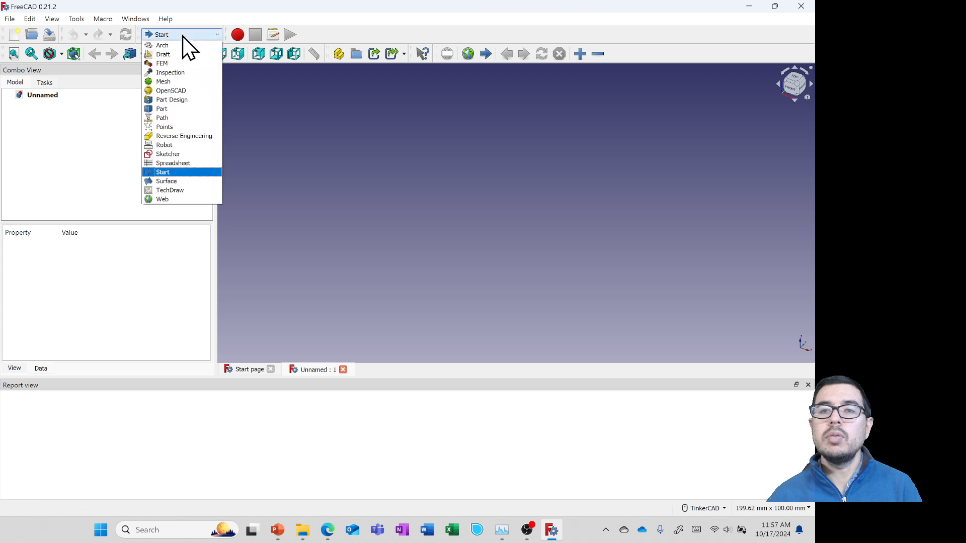
pyautogui.click(174, 109)
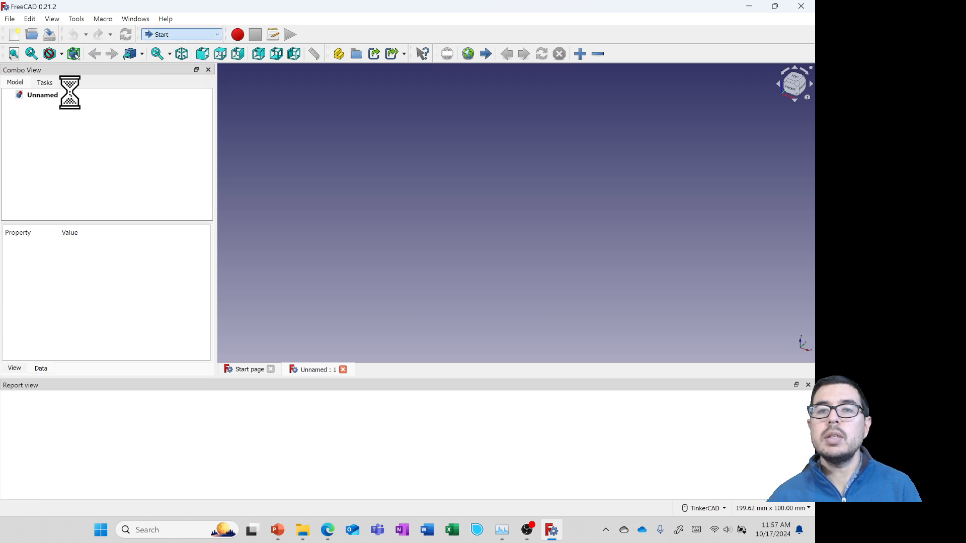
pyautogui.click(32, 74)
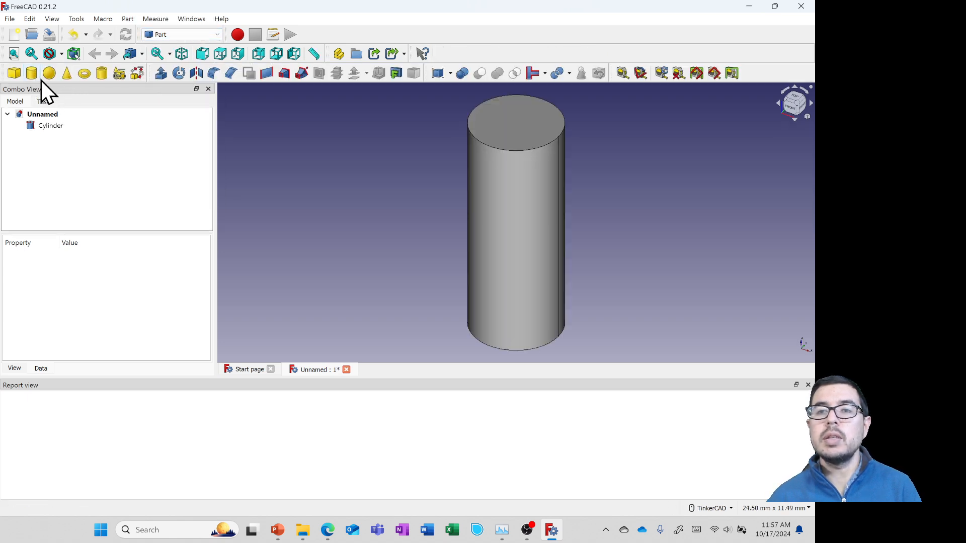
pyautogui.click(774, 7)
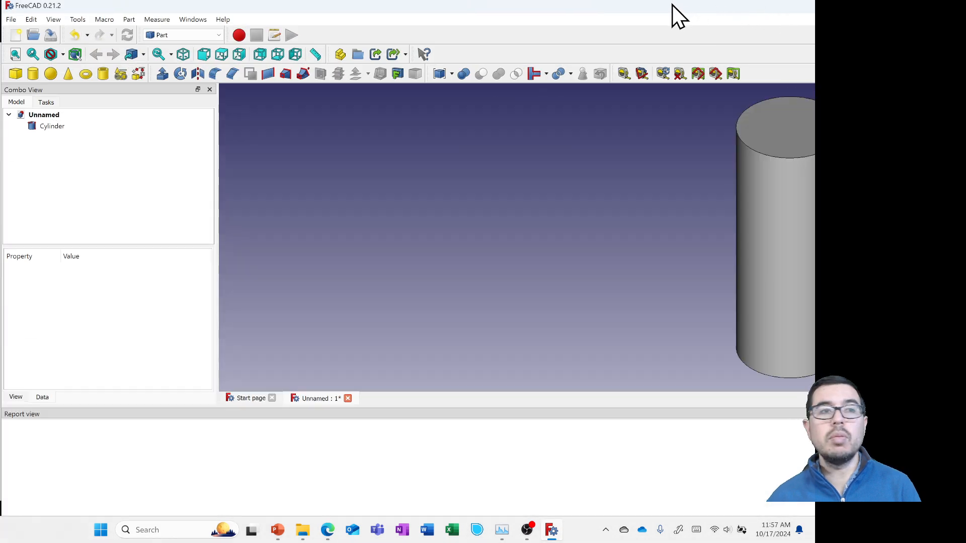
pyautogui.moveTo(672, 4); pyautogui.dragTo(0, 121)
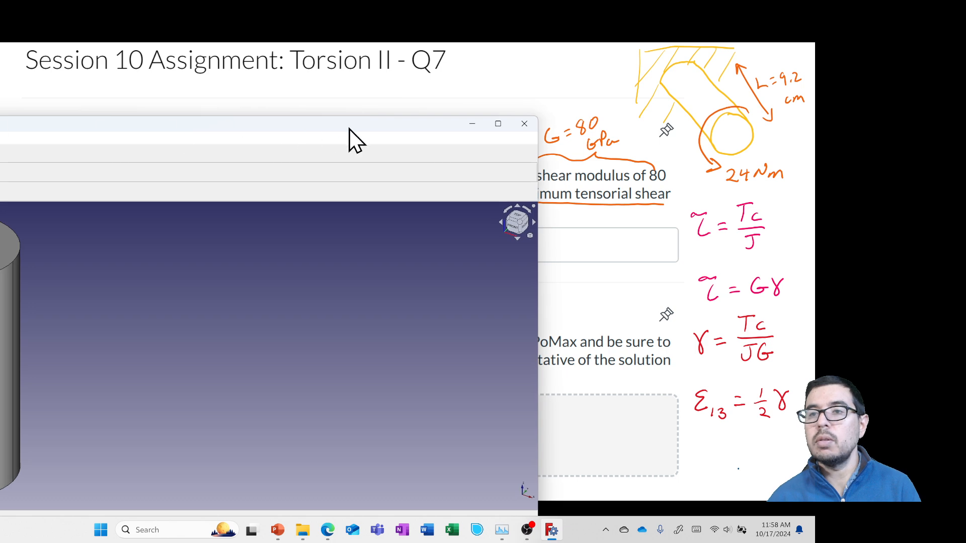
pyautogui.moveTo(411, 126); pyautogui.dragTo(699, 30)
pyautogui.click(782, 28)
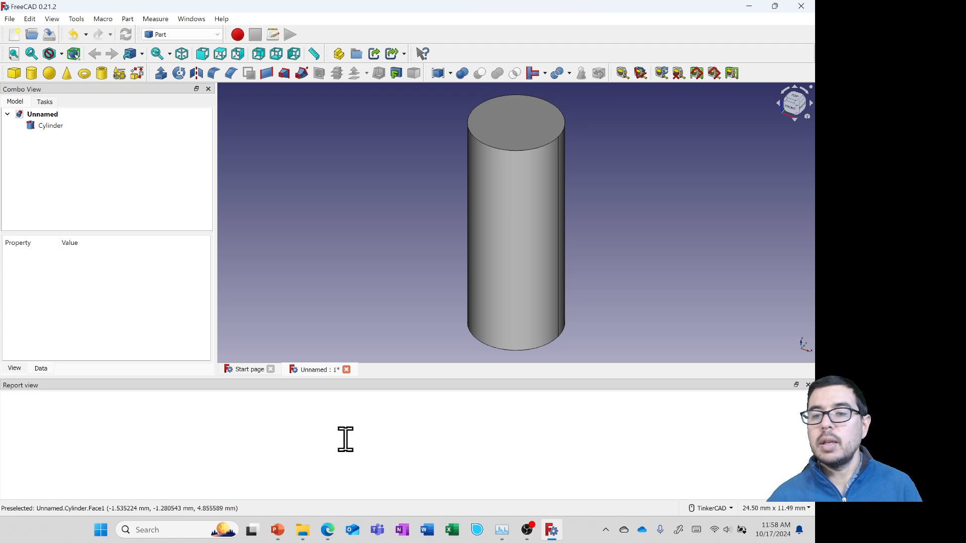
# Switch to the PowerPoint slide show to check the shaft's diameter and length, and return to FreeCAD.
pyautogui.moveTo(277, 530)
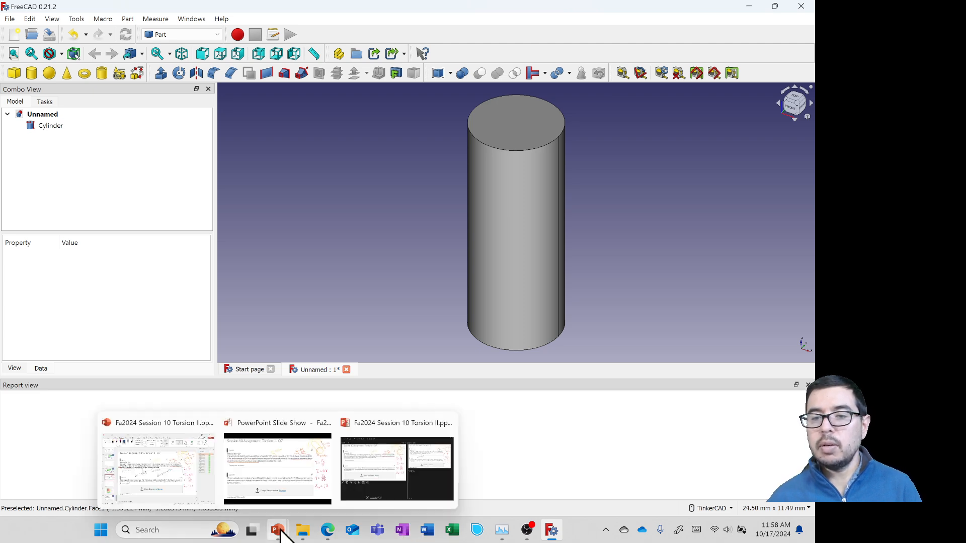
pyautogui.click(294, 478)
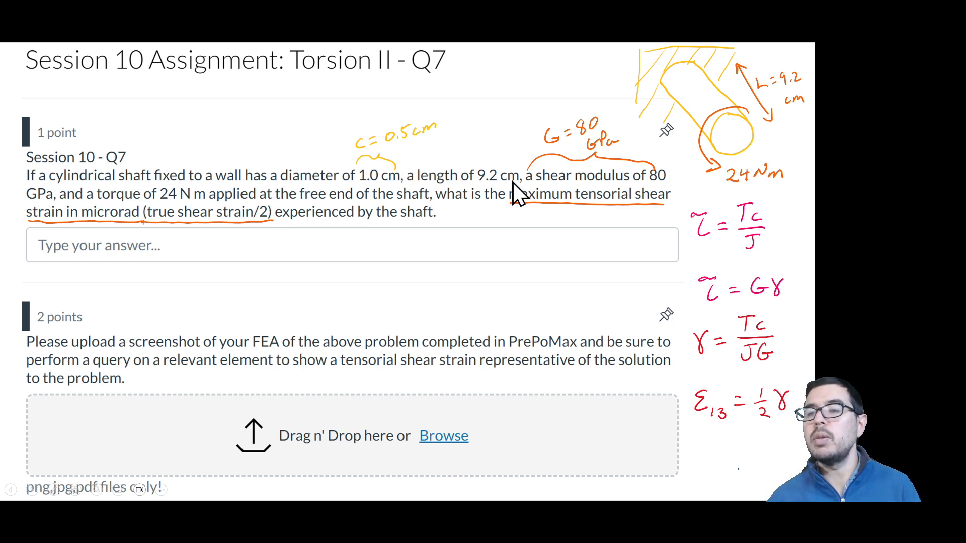
pyautogui.press('super')
pyautogui.press('Escape')
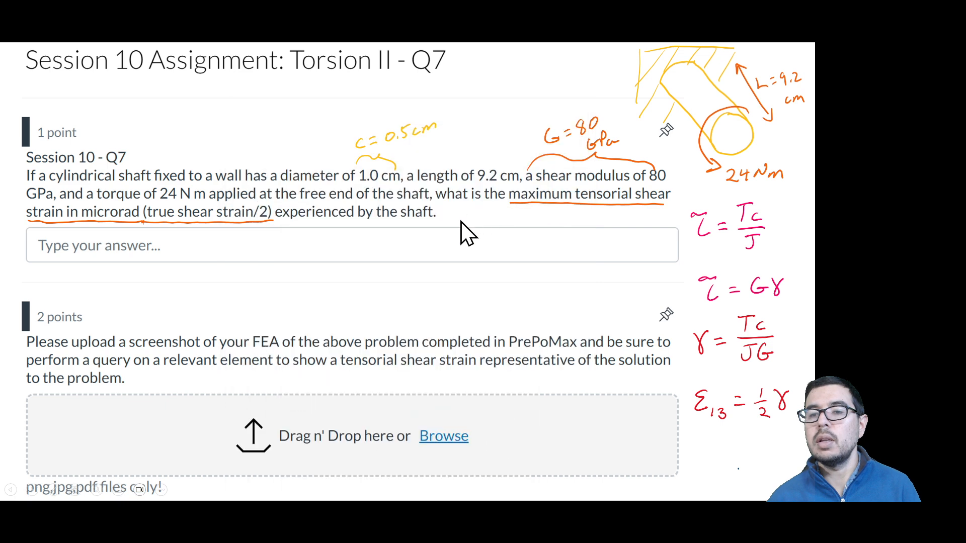
pyautogui.press('super+Tab')
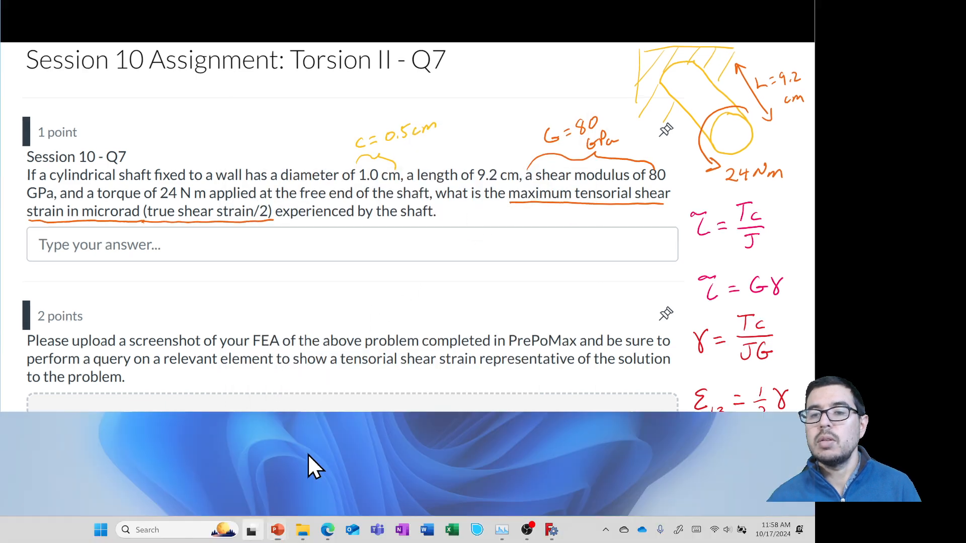
pyautogui.click(471, 156)
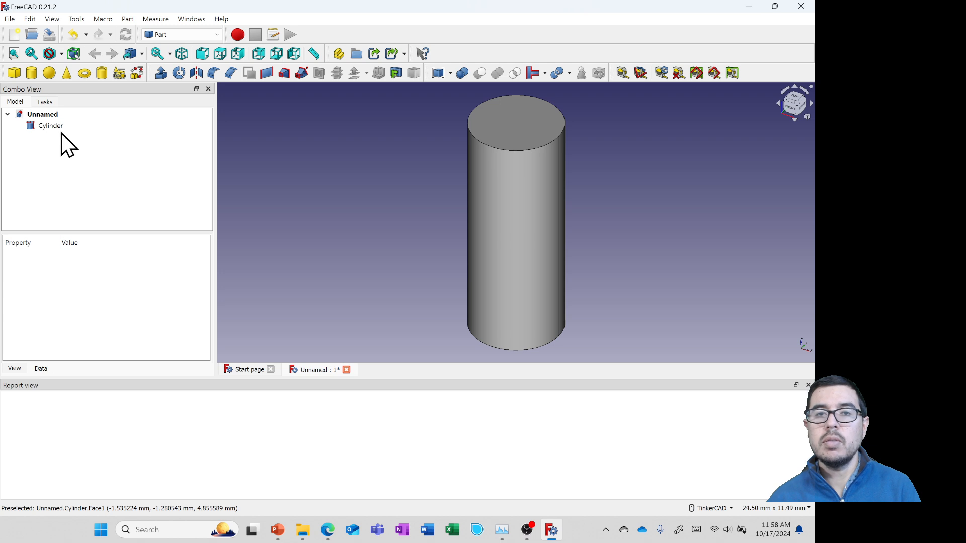
# Set the cylinder's radius to 5 mm and its height to 92 mm, and deselect it.
pyautogui.click(60, 128)
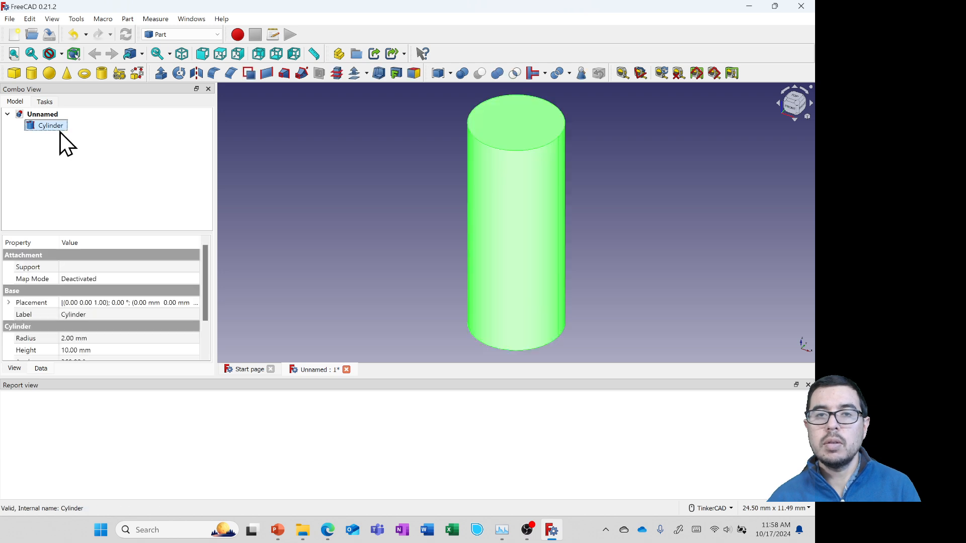
pyautogui.click(68, 337)
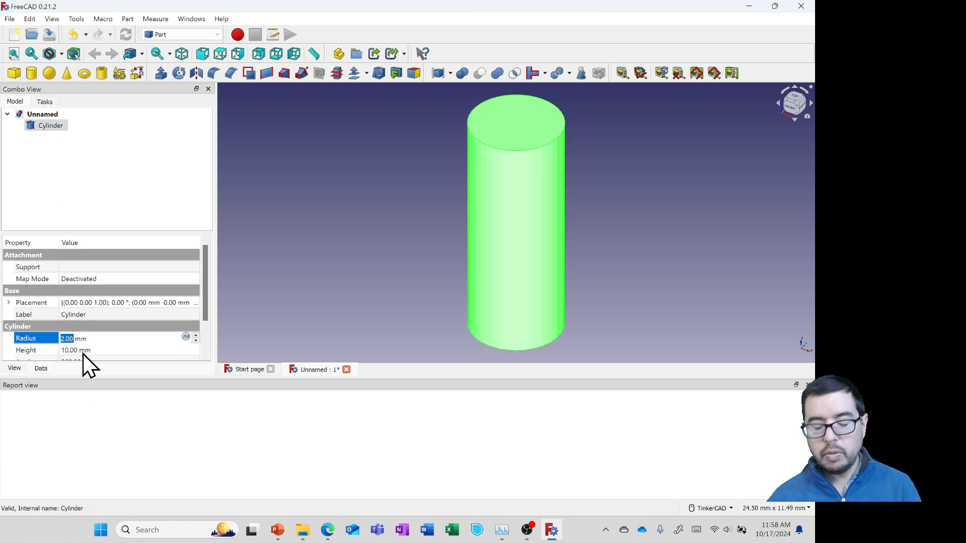
pyautogui.write('5')
pyautogui.click(86, 351)
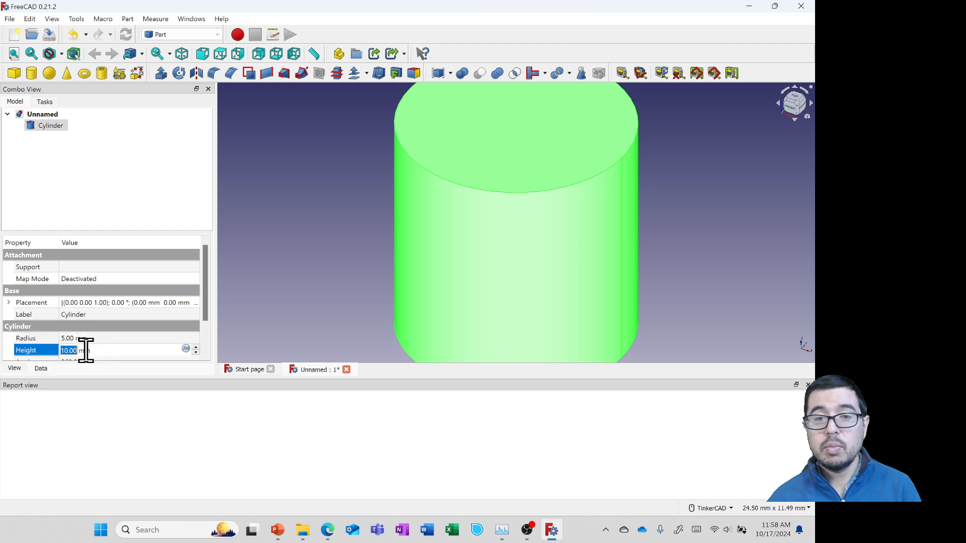
pyautogui.write('9')
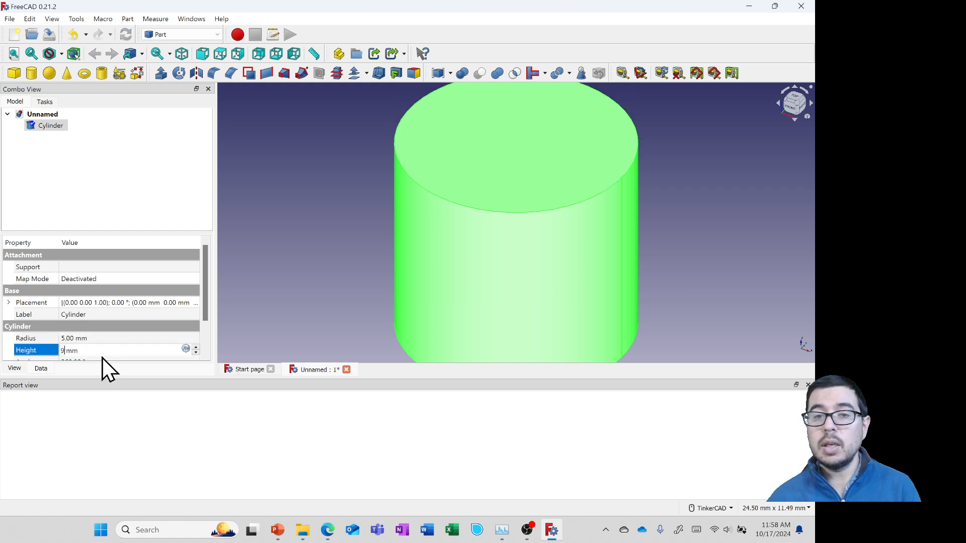
pyautogui.write('2')
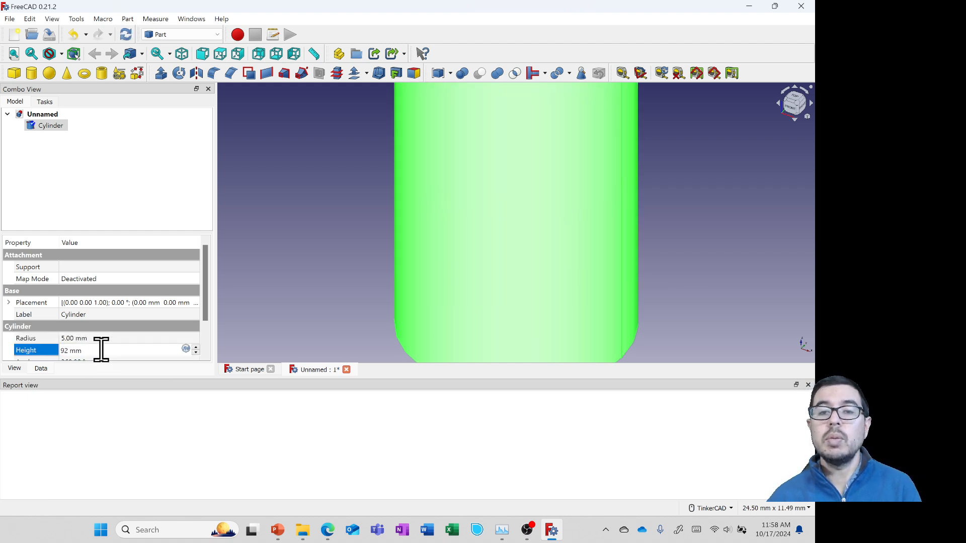
pyautogui.click(147, 338)
pyautogui.scroll(-6, 431, 312)
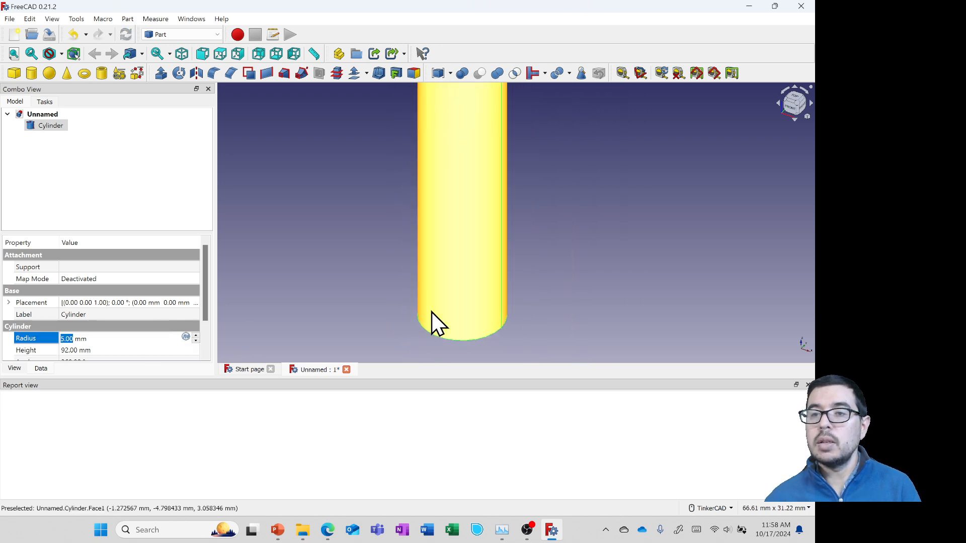
pyautogui.click(436, 310)
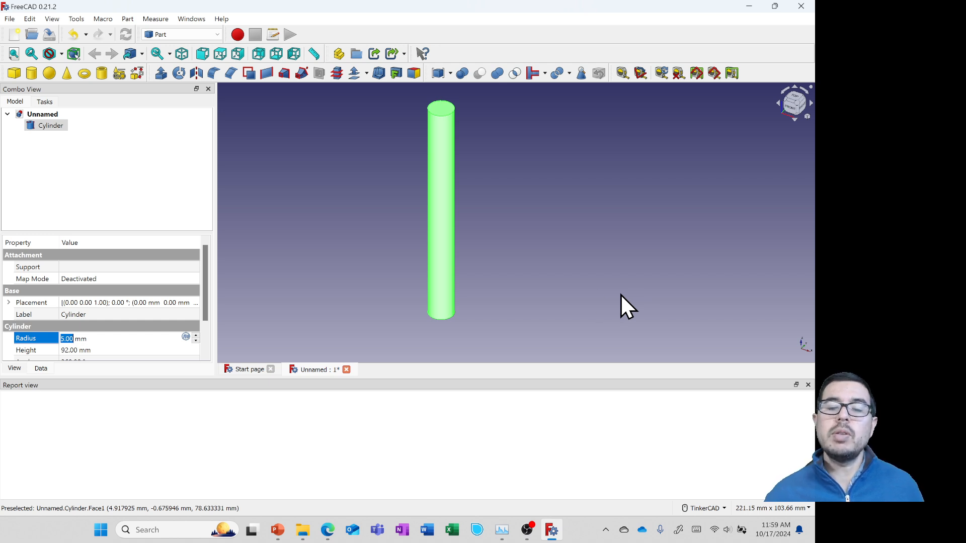
pyautogui.click(51, 156)
pyautogui.click(53, 158)
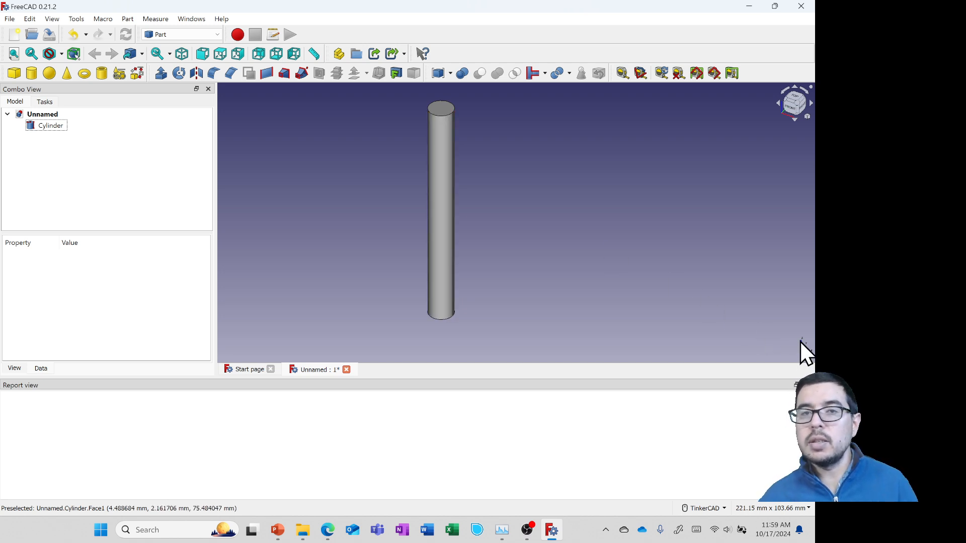
pyautogui.click(10, 19)
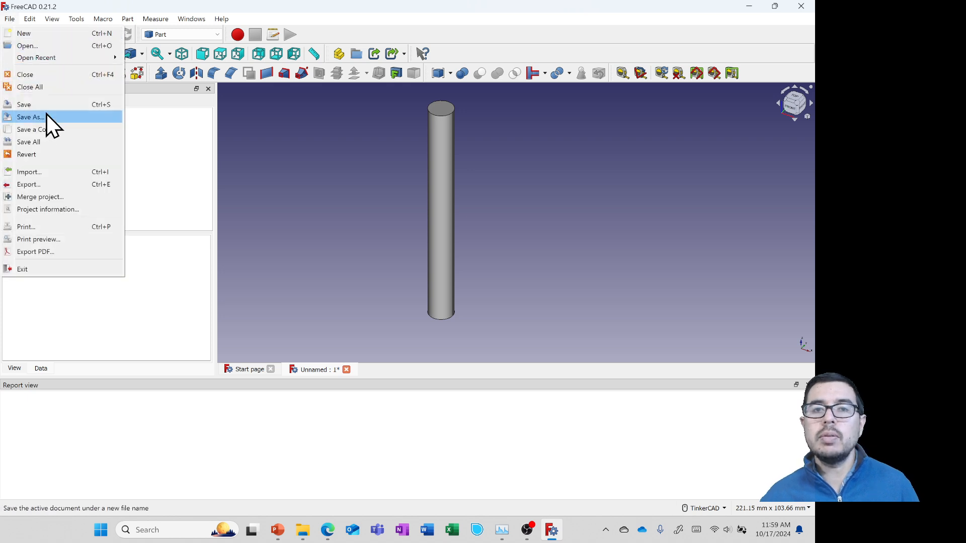
pyautogui.click(47, 184)
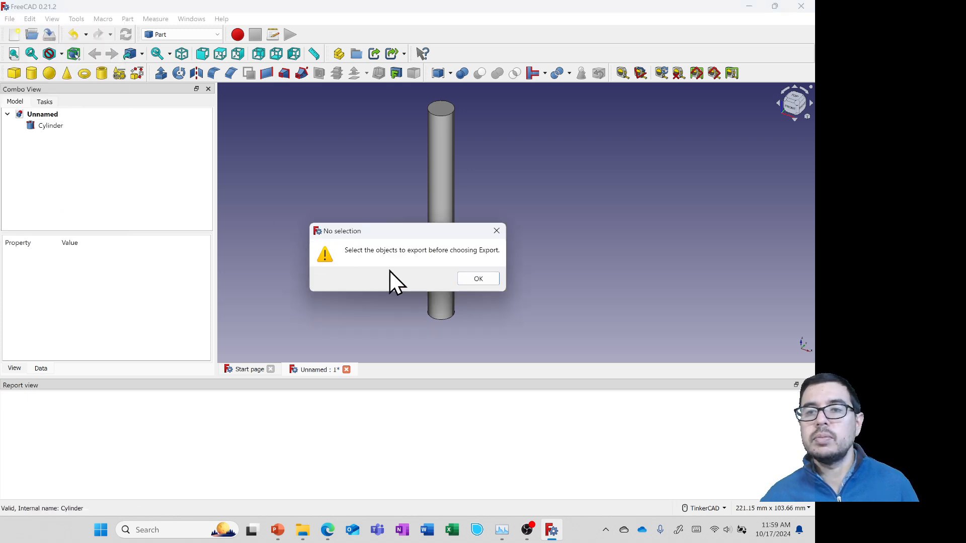
pyautogui.click(477, 280)
# Export the cylinder as the STL mesh Unnamed-Cylinder.stl to the Downloads folder.
pyautogui.click(32, 126)
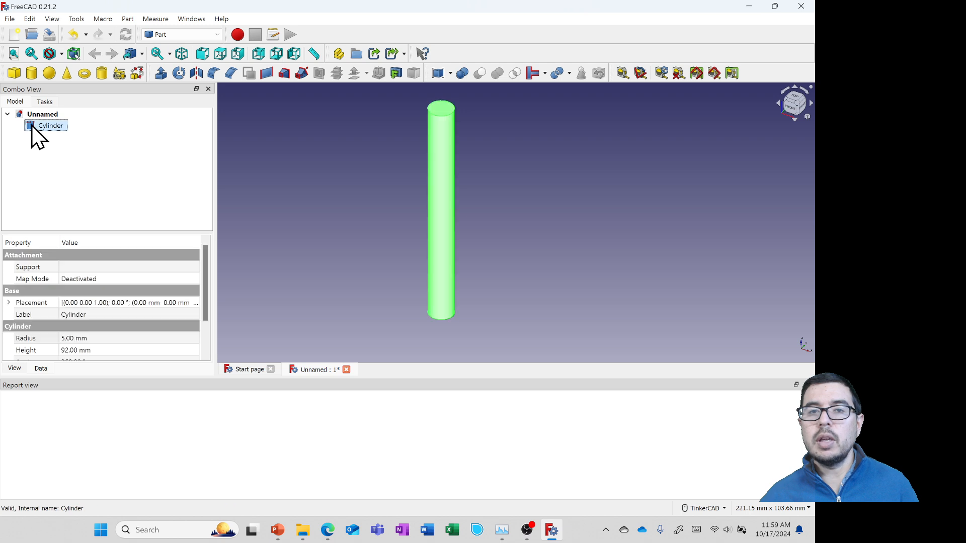
pyautogui.click(9, 20)
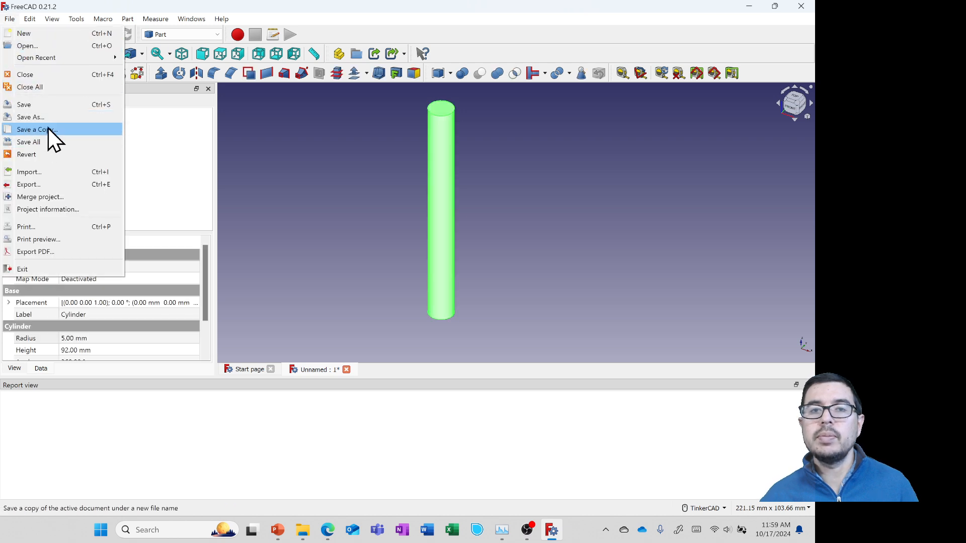
pyautogui.click(46, 185)
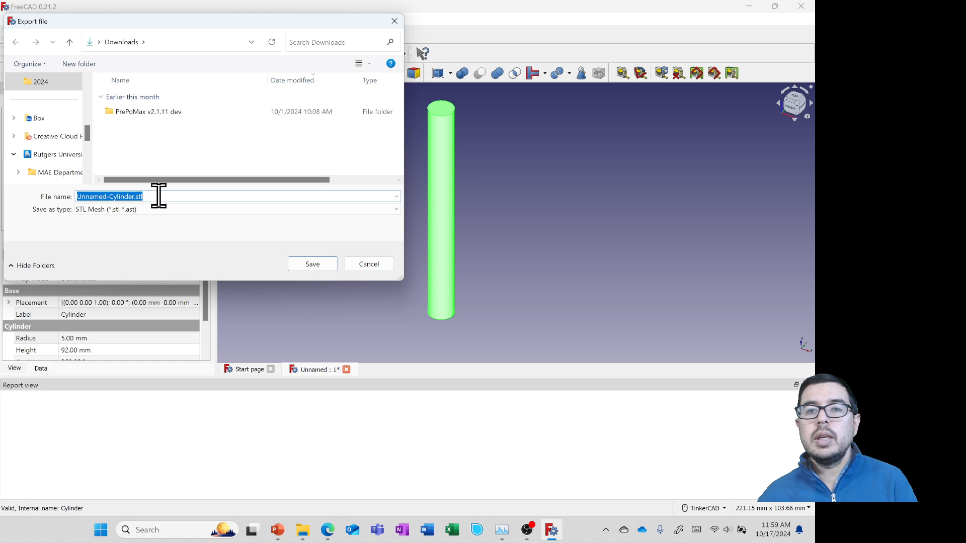
pyautogui.click(311, 264)
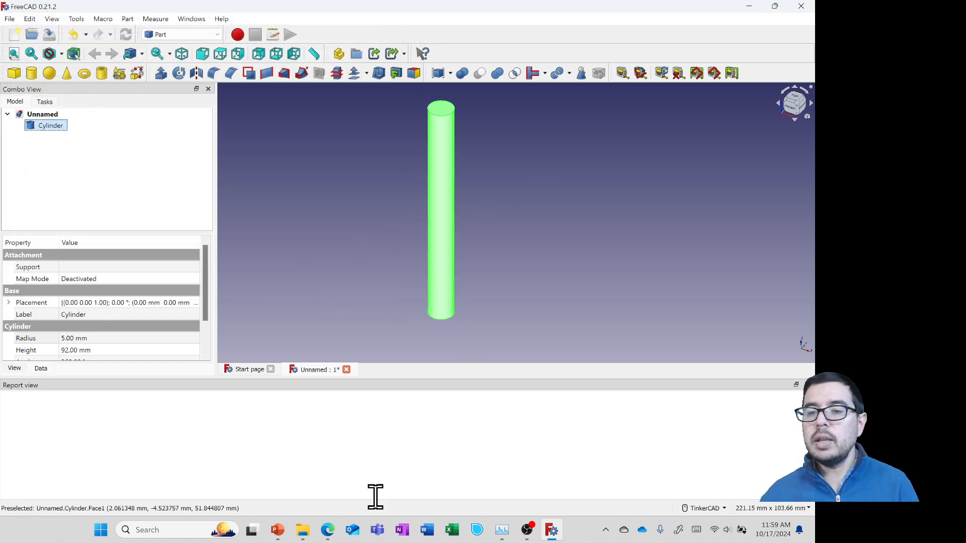
# Launch PrePoMax.exe from the PrePoMax v2.1.11 dev folder in Downloads and get the file window out of the way.
pyautogui.moveTo(302, 538)
pyautogui.click(306, 501)
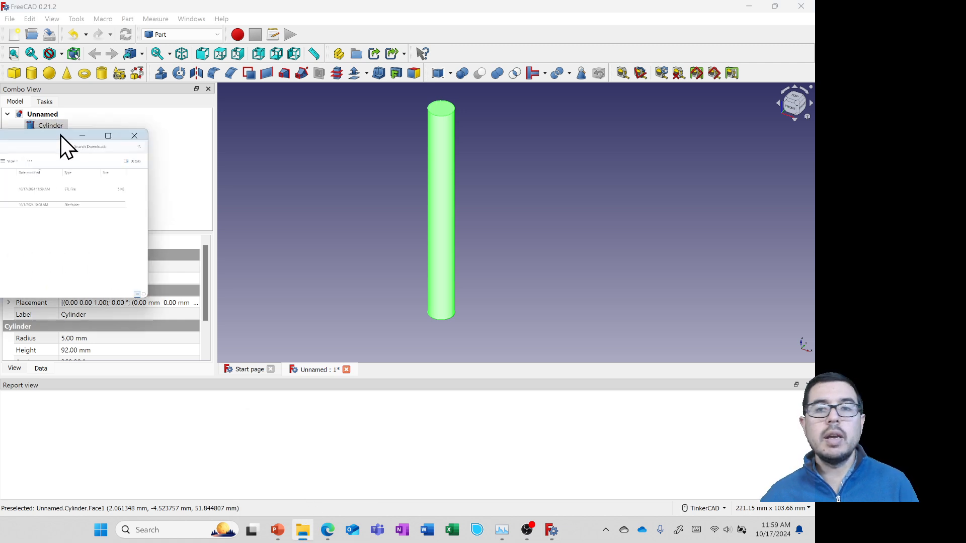
pyautogui.click(202, 281)
pyautogui.doubleClick(199, 279)
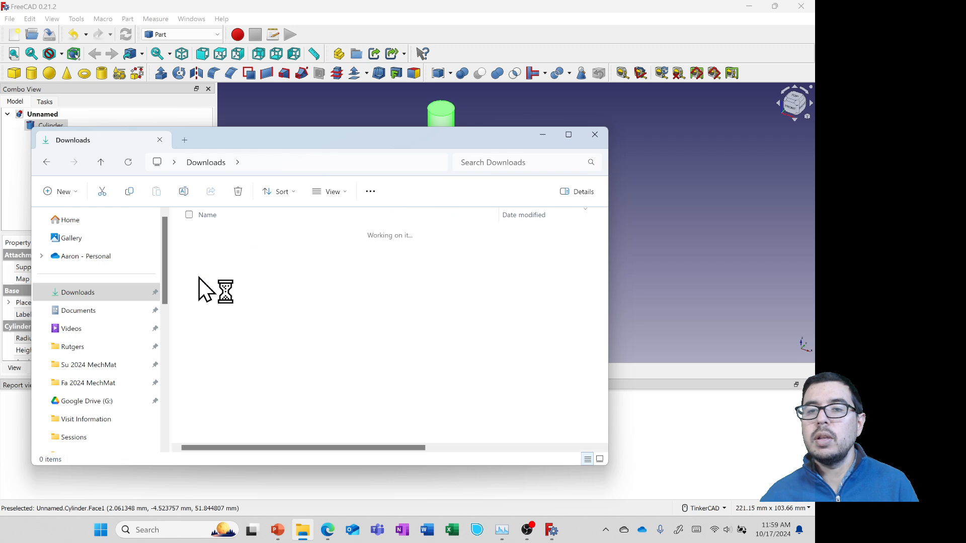
pyautogui.doubleClick(201, 248)
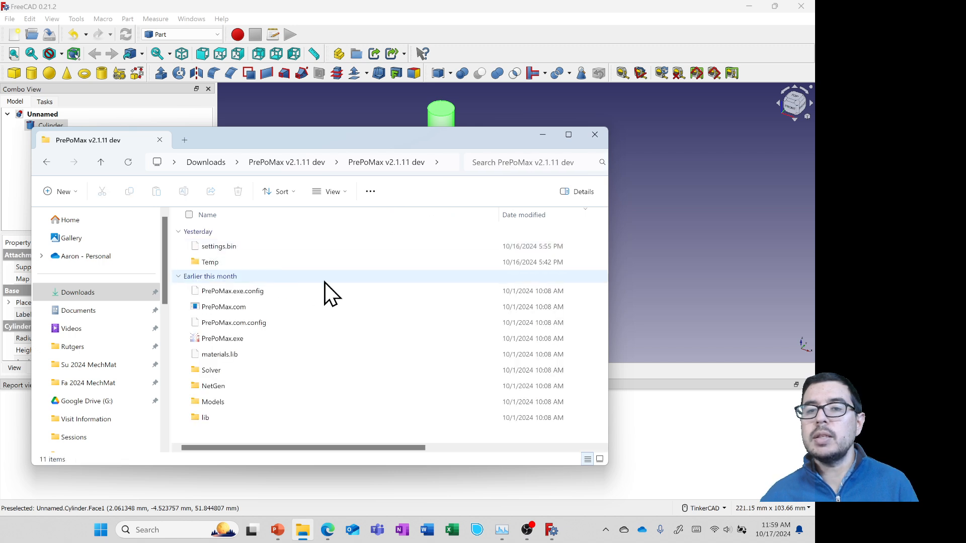
pyautogui.doubleClick(226, 341)
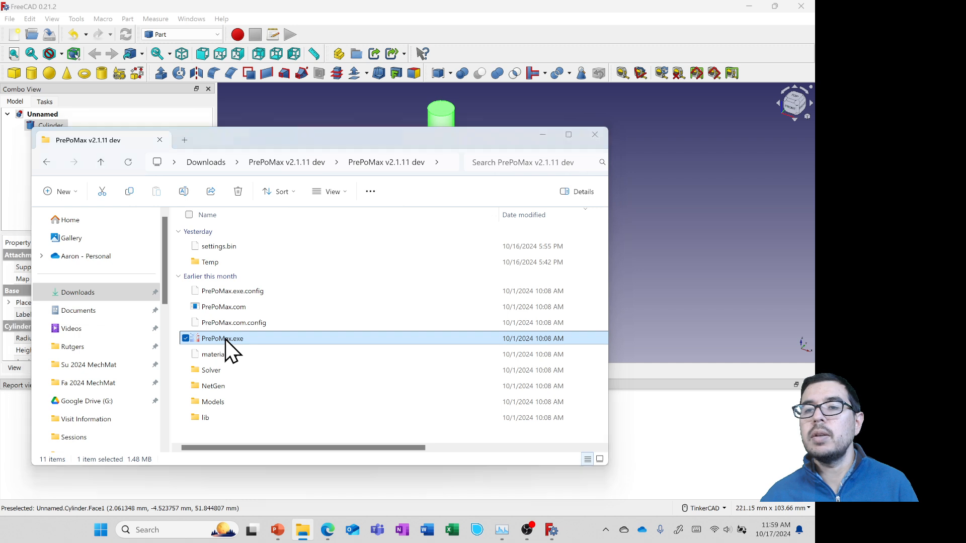
pyautogui.click(539, 140)
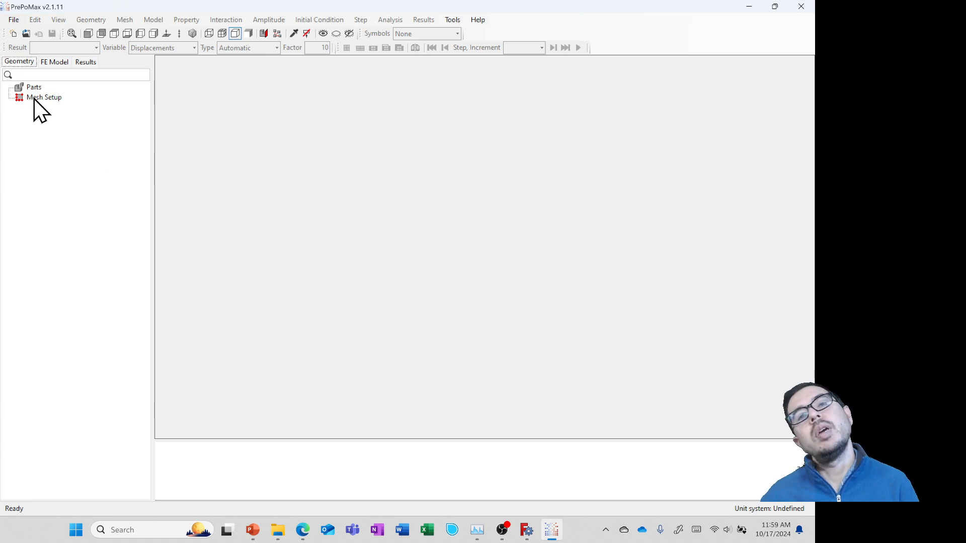
# Create a new 3D model with the m, kg, s, °C unit system.
pyautogui.click(13, 20)
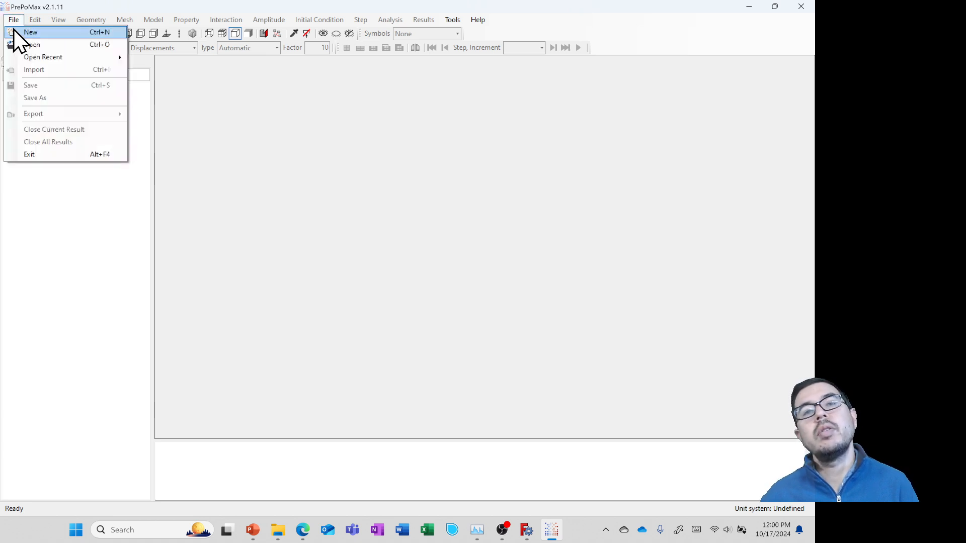
pyautogui.click(25, 33)
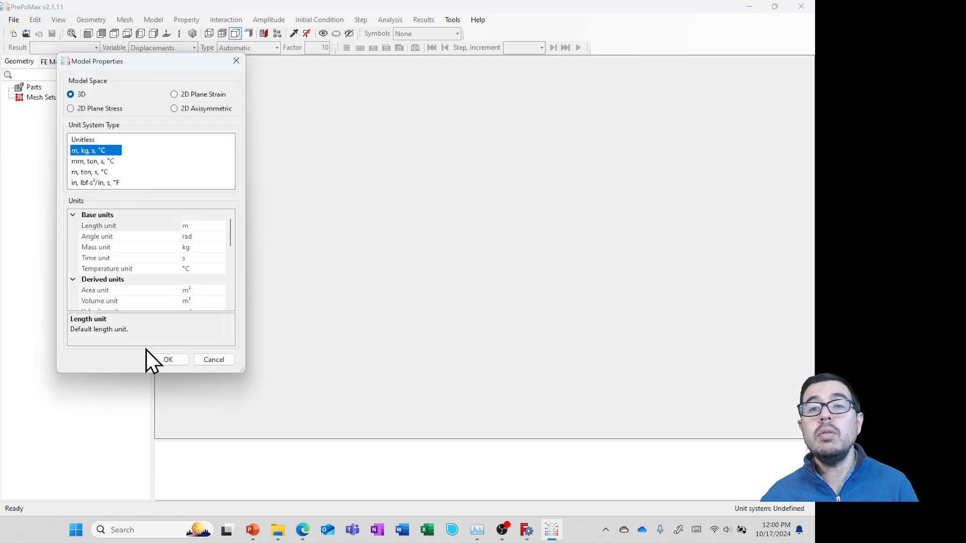
pyautogui.click(172, 359)
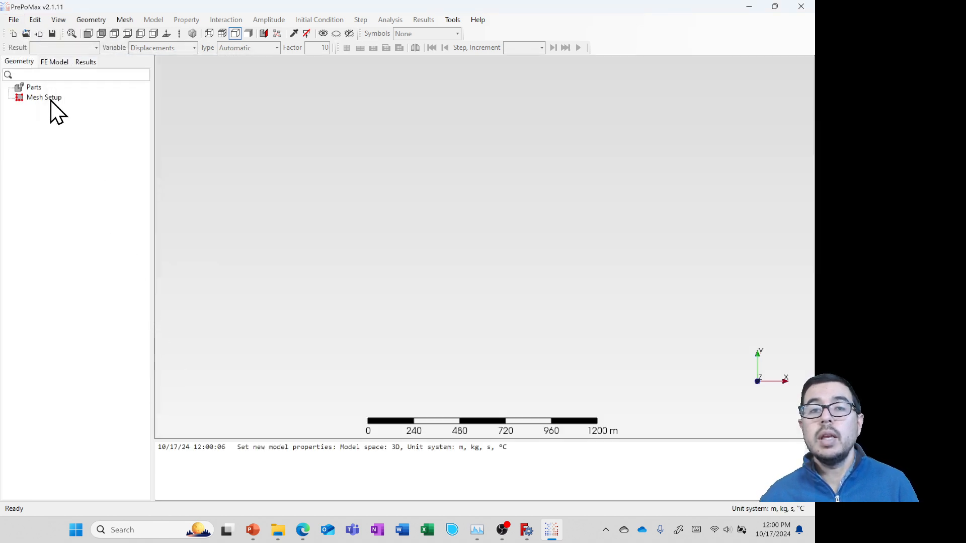
# Import the geometry file Unnamed-Cylinder.stl from the Downloads folder.
pyautogui.click(13, 20)
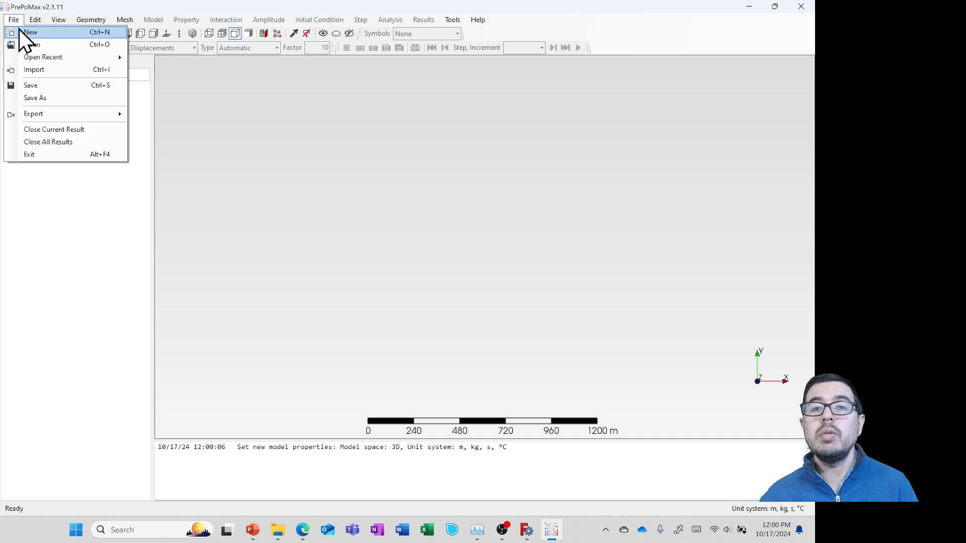
pyautogui.click(88, 69)
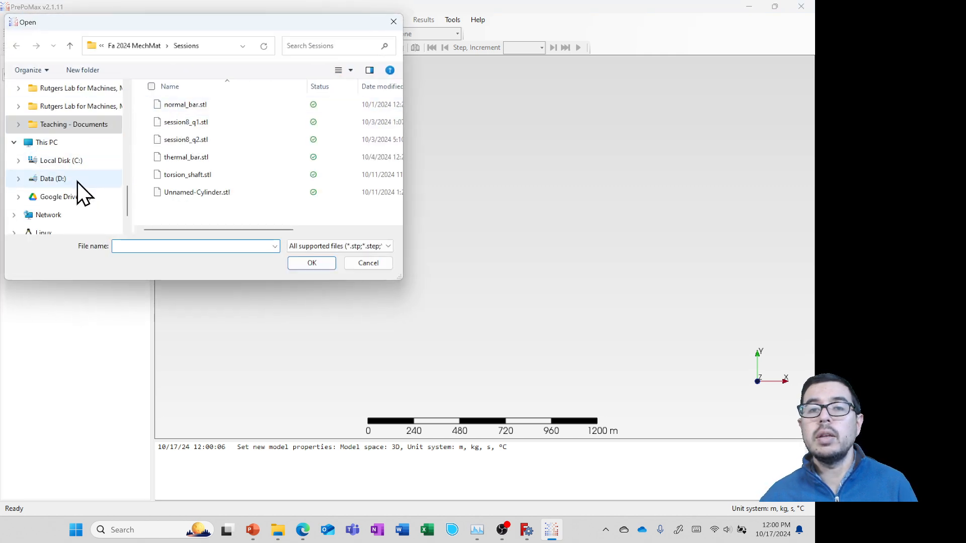
pyautogui.scroll(10, 81, 184)
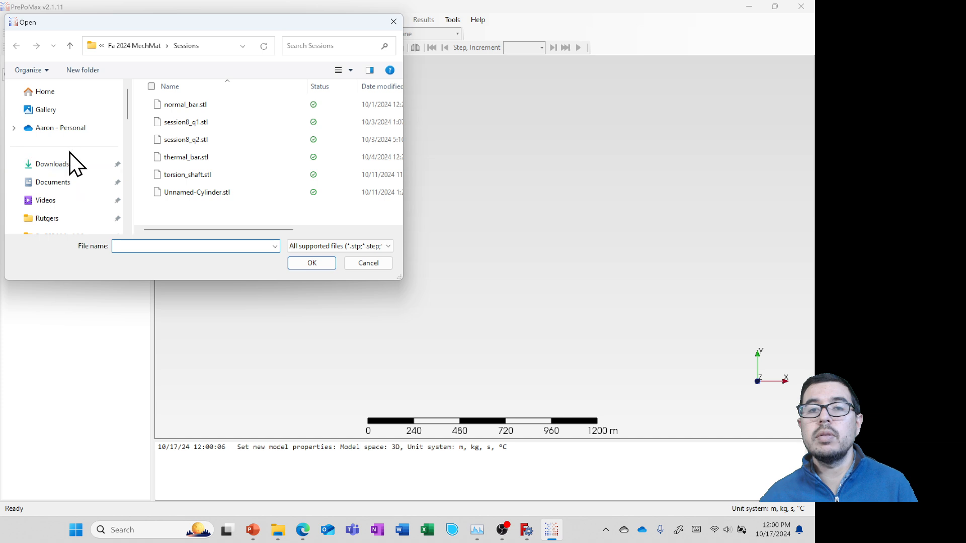
pyautogui.click(53, 165)
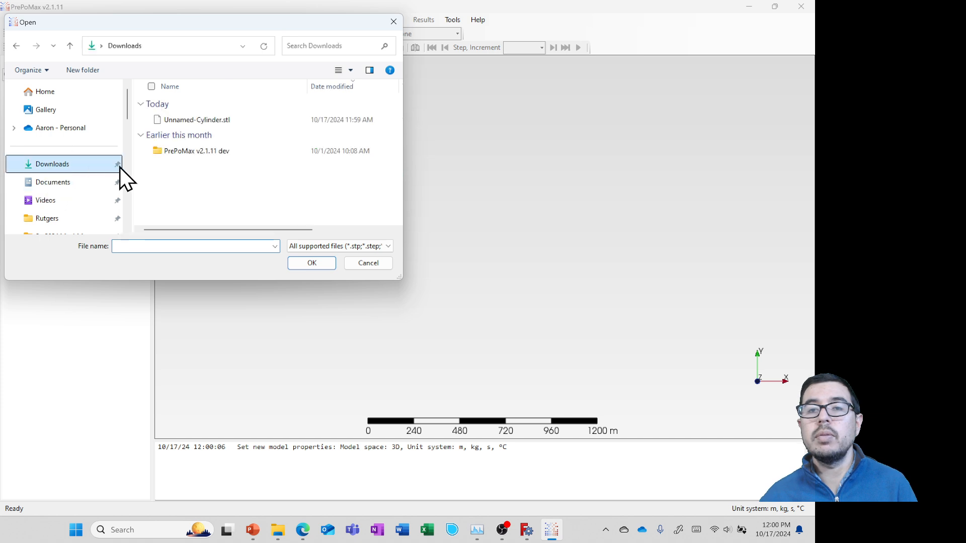
pyautogui.click(191, 121)
pyautogui.click(315, 265)
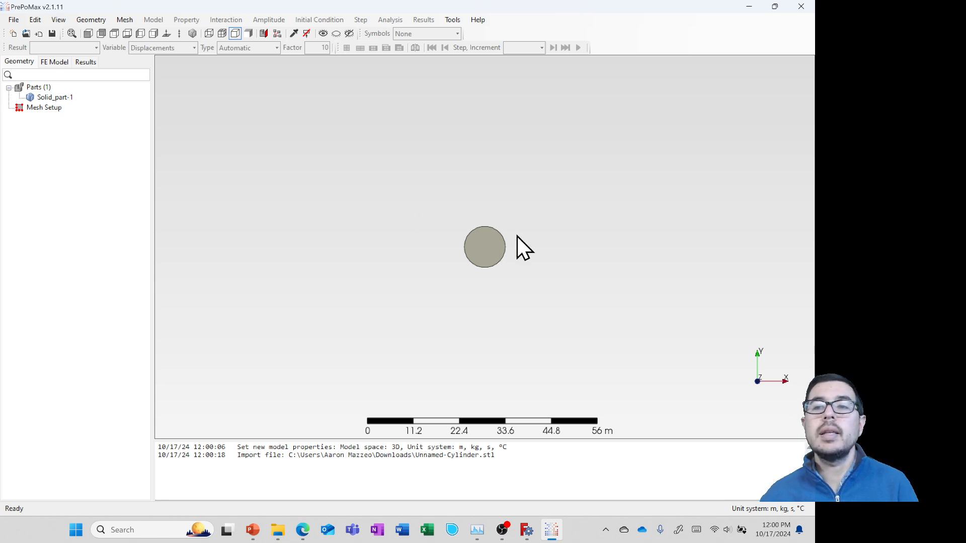
# Scale the imported cylinder by 0.001 in X, Y and Z about the origin, and fit it in the view.
pyautogui.moveTo(442, 240)
pyautogui.mouseDown()
pyautogui.moveTo(472, 270)
pyautogui.moveTo(529, 279)
pyautogui.moveTo(498, 291)
pyautogui.mouseUp()
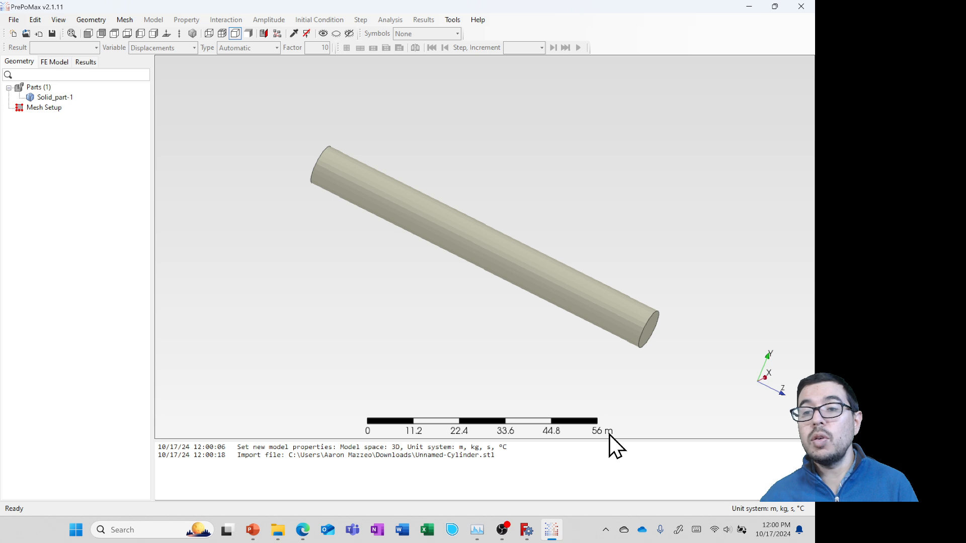
pyautogui.click(93, 19)
pyautogui.moveTo(106, 49)
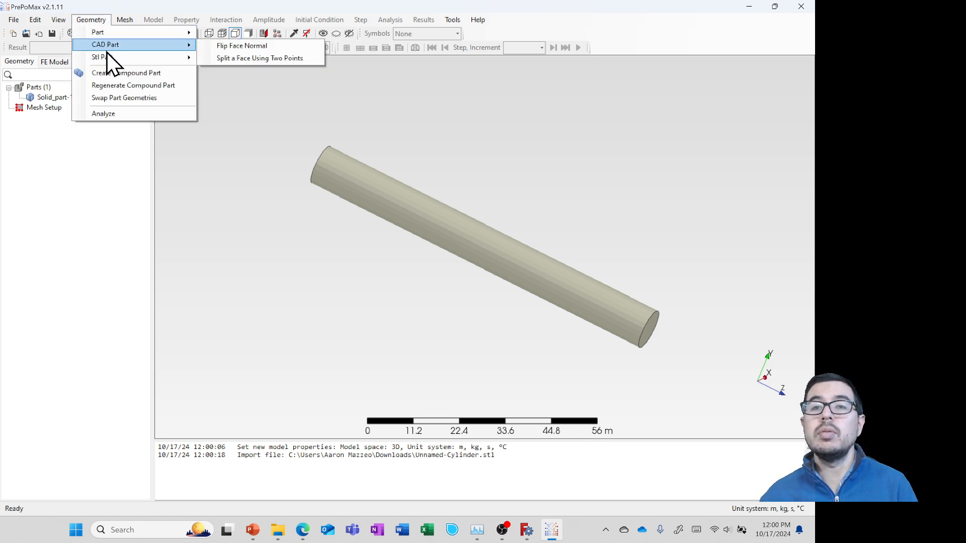
pyautogui.moveTo(112, 33)
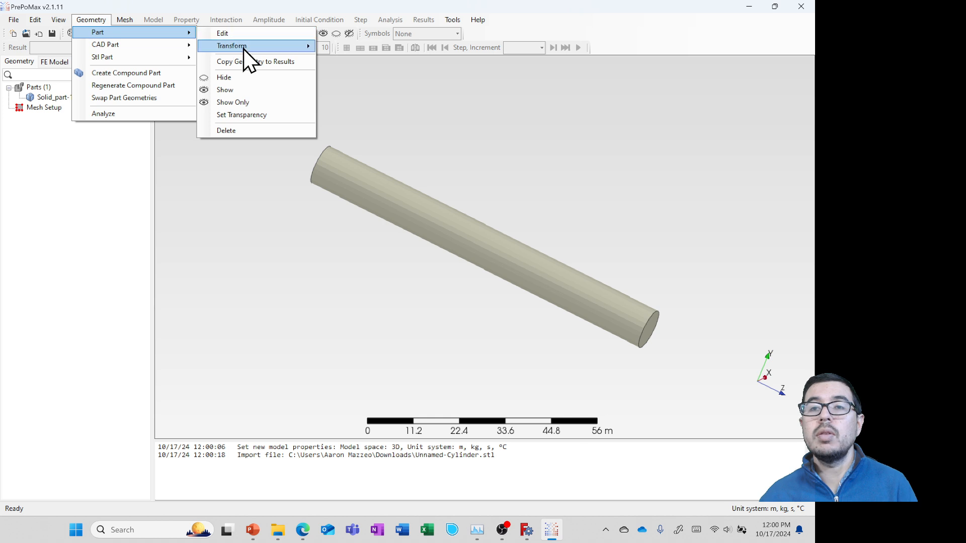
pyautogui.moveTo(244, 48)
pyautogui.click(344, 47)
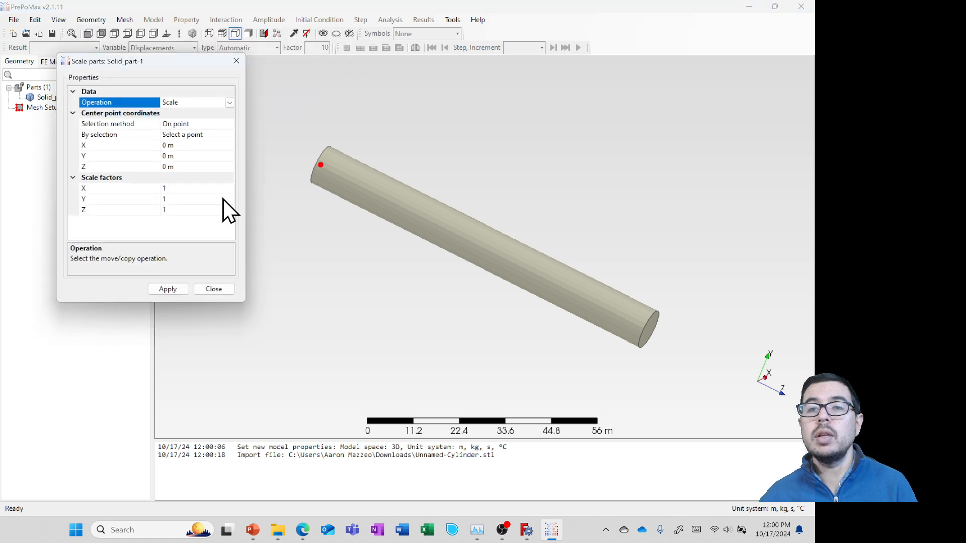
pyautogui.click(182, 187)
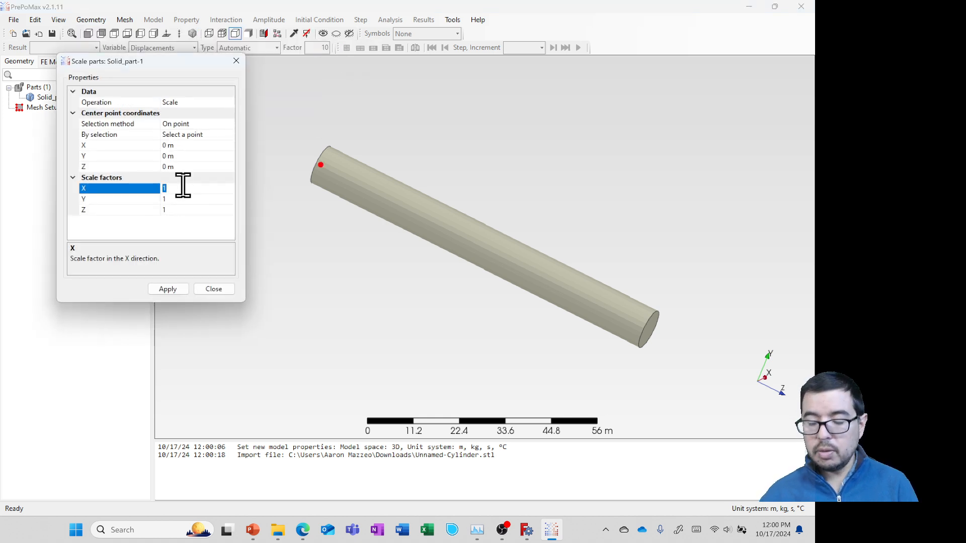
pyautogui.write('0.001')
pyautogui.press('Down')
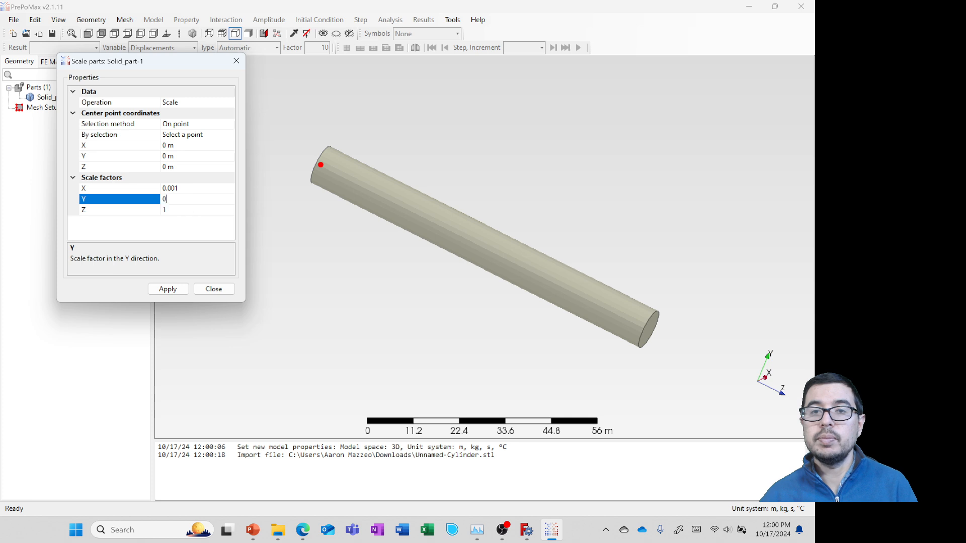
pyautogui.write('0.001')
pyautogui.press('Down')
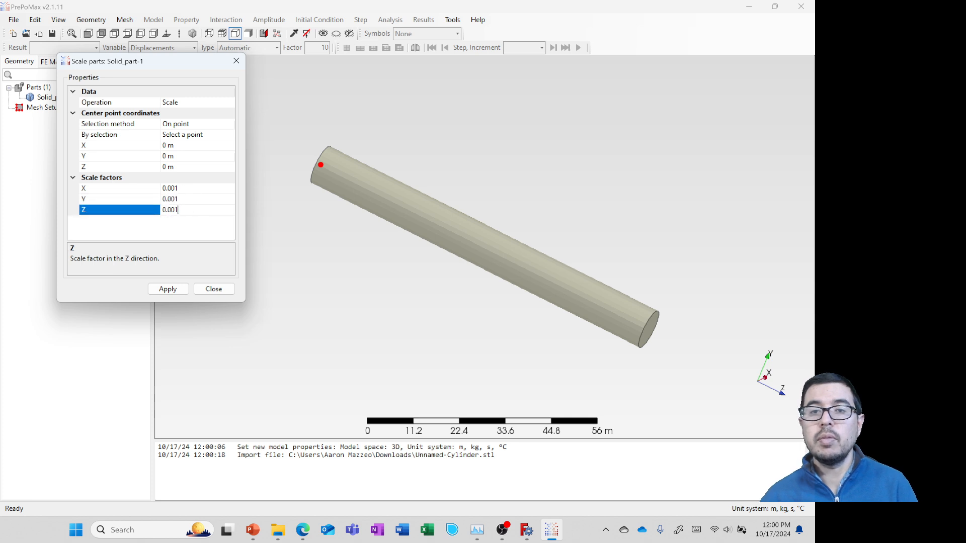
pyautogui.write('0.001')
pyautogui.click(171, 288)
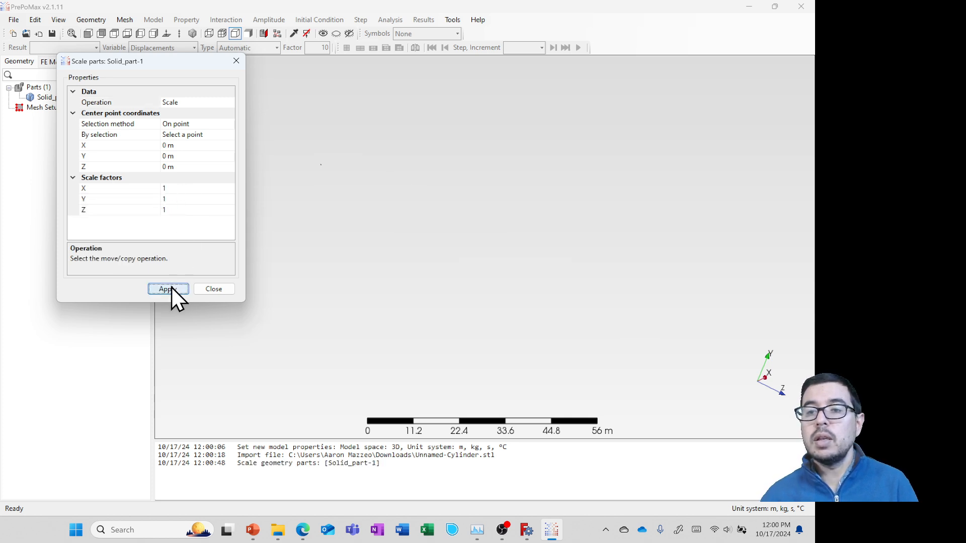
pyautogui.click(74, 32)
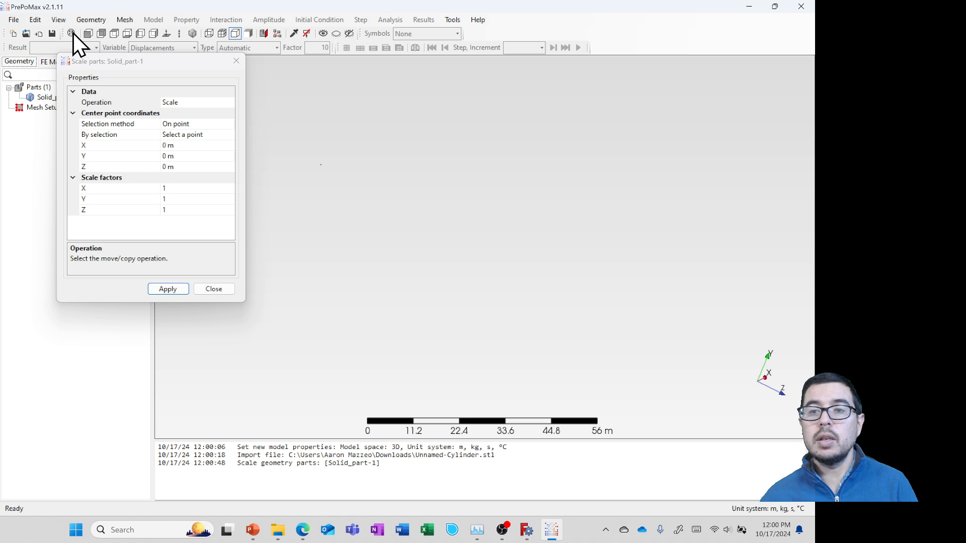
pyautogui.click(73, 32)
pyautogui.click(73, 32)
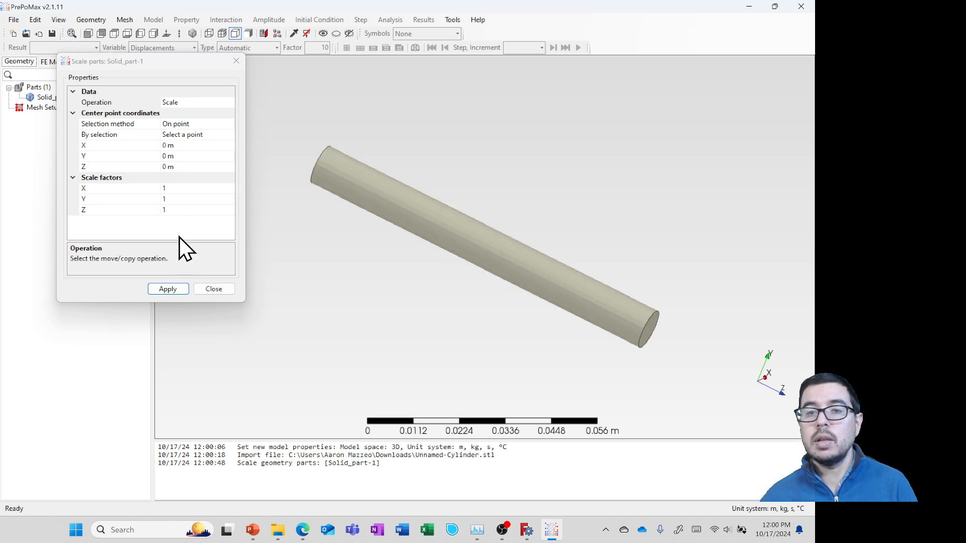
pyautogui.click(213, 289)
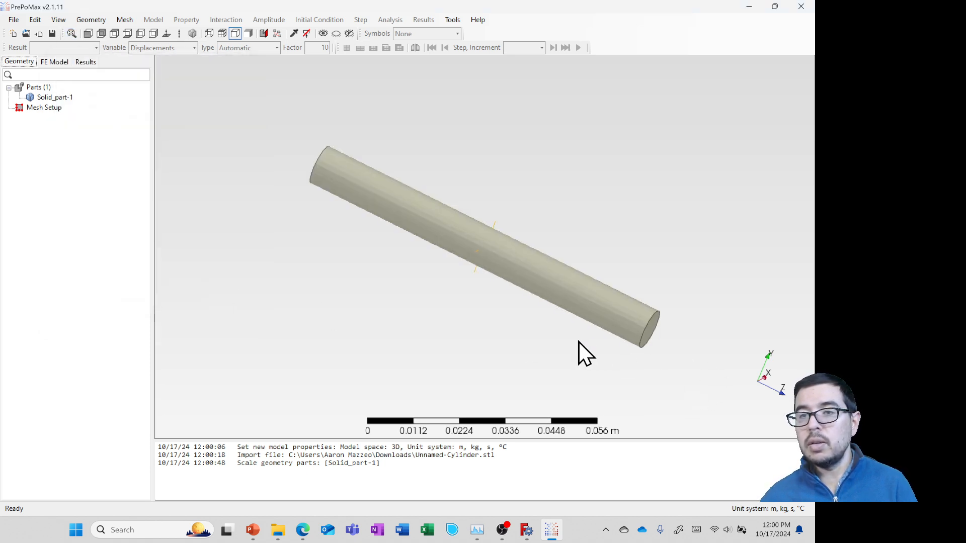
# Examine the scaled cylinder's length against the scale bar and inspect it from several angles.
pyautogui.moveTo(578, 352); pyautogui.dragTo(620, 295, button='middle')
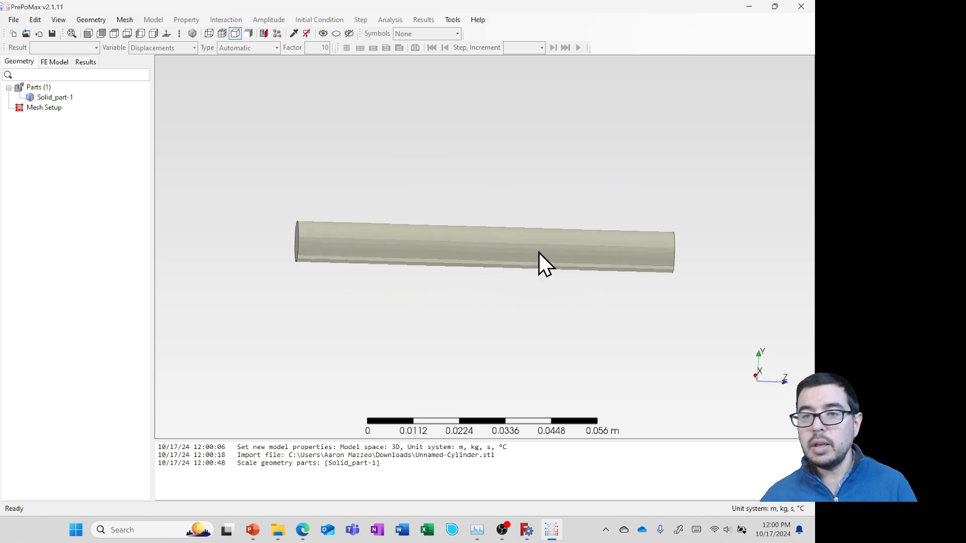
pyautogui.keyDown('shift'); pyautogui.moveTo(515, 252); pyautogui.dragTo(484, 389, button='middle'); pyautogui.keyUp('shift')
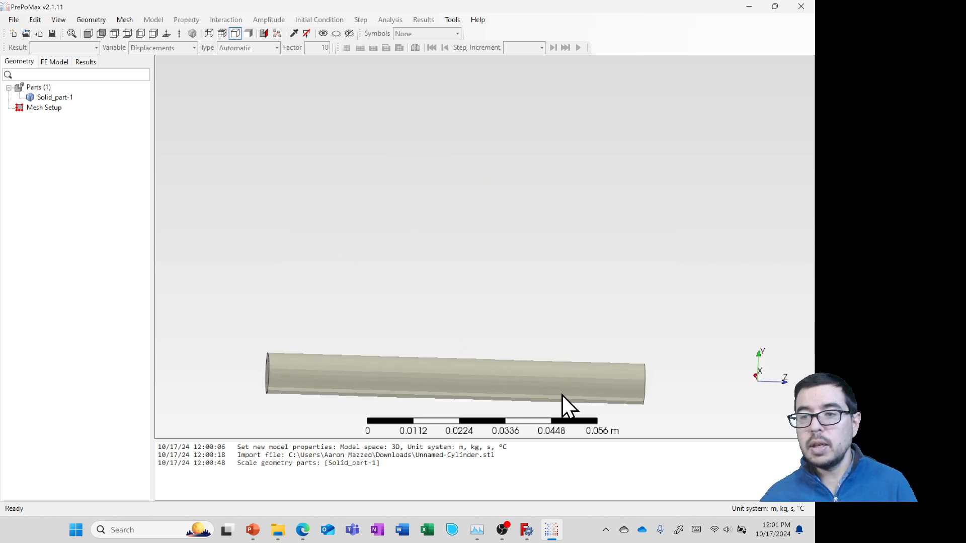
pyautogui.moveTo(563, 394)
pyautogui.mouseDown(button='middle')
pyautogui.moveTo(573, 375)
pyautogui.moveTo(572, 406)
pyautogui.mouseUp(button='middle')
pyautogui.scroll(1, 560, 391)
pyautogui.scroll(-2, 560, 390)
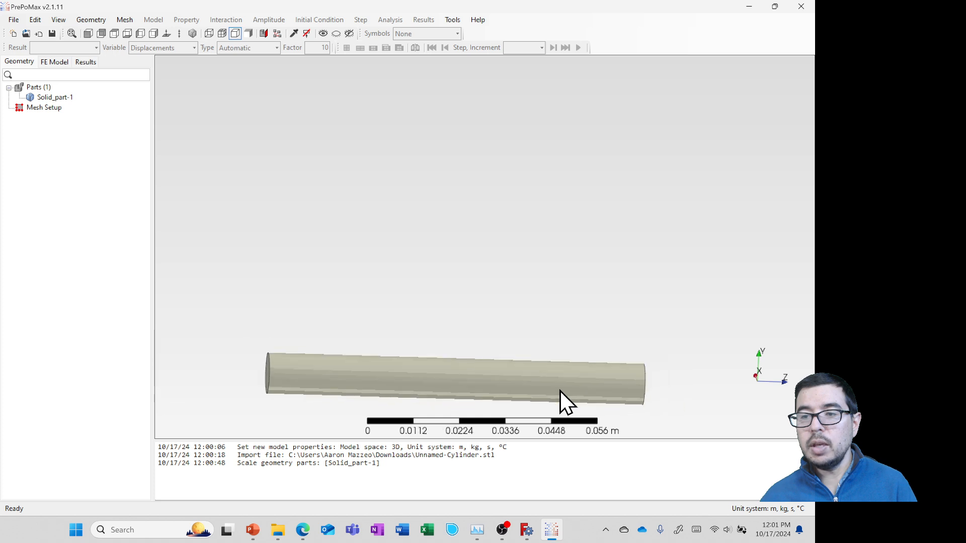
pyautogui.scroll(-1, 560, 391)
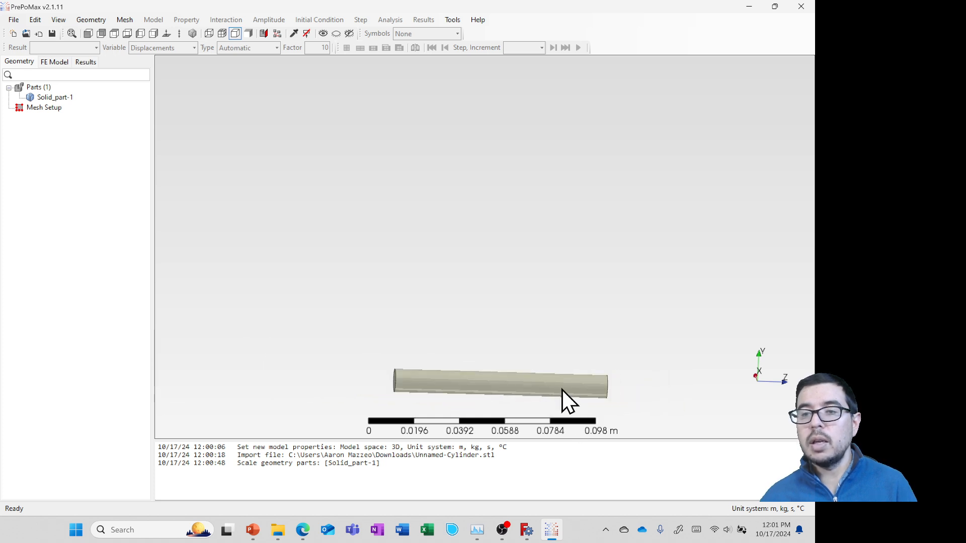
pyautogui.scroll(2, 557, 388)
pyautogui.scroll(-1, 508, 369)
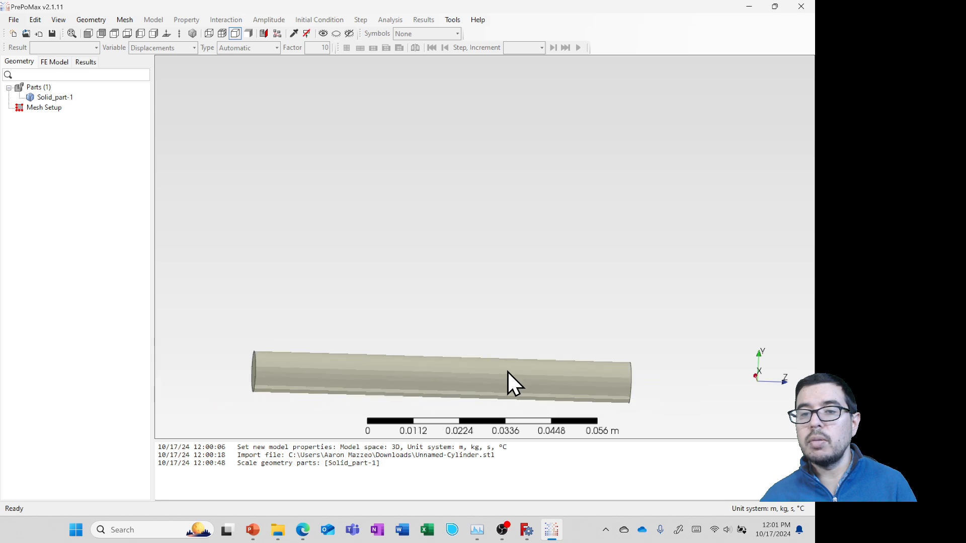
pyautogui.moveTo(504, 377)
pyautogui.mouseDown(button='middle')
pyautogui.moveTo(538, 243)
pyautogui.moveTo(578, 256)
pyautogui.moveTo(491, 302)
pyautogui.moveTo(498, 334)
pyautogui.moveTo(526, 315)
pyautogui.mouseUp(button='middle')
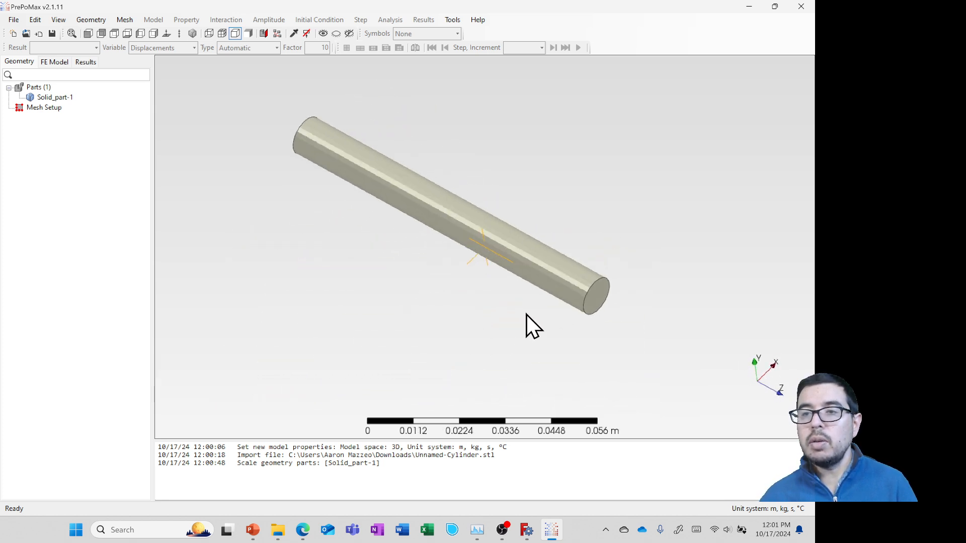
# Add a meshing parameters item covering the whole cylinder part with the suggested element sizes, and generate the mesh.
pyautogui.click(44, 108)
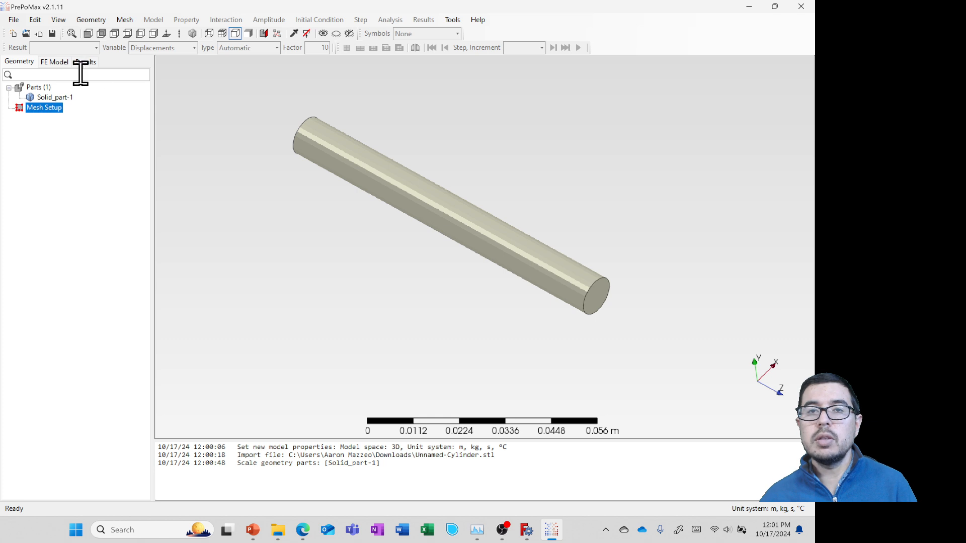
pyautogui.click(126, 21)
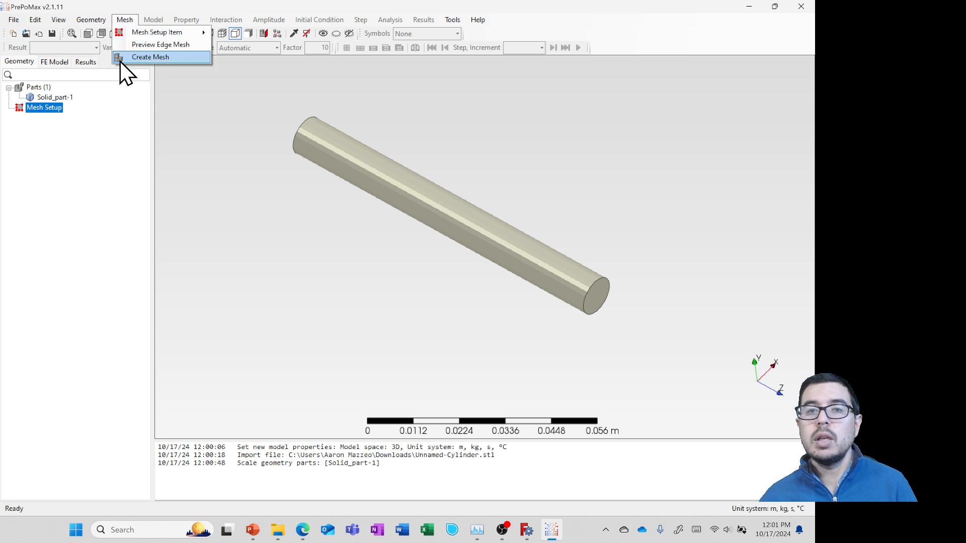
pyautogui.rightClick(53, 108)
pyautogui.click(71, 119)
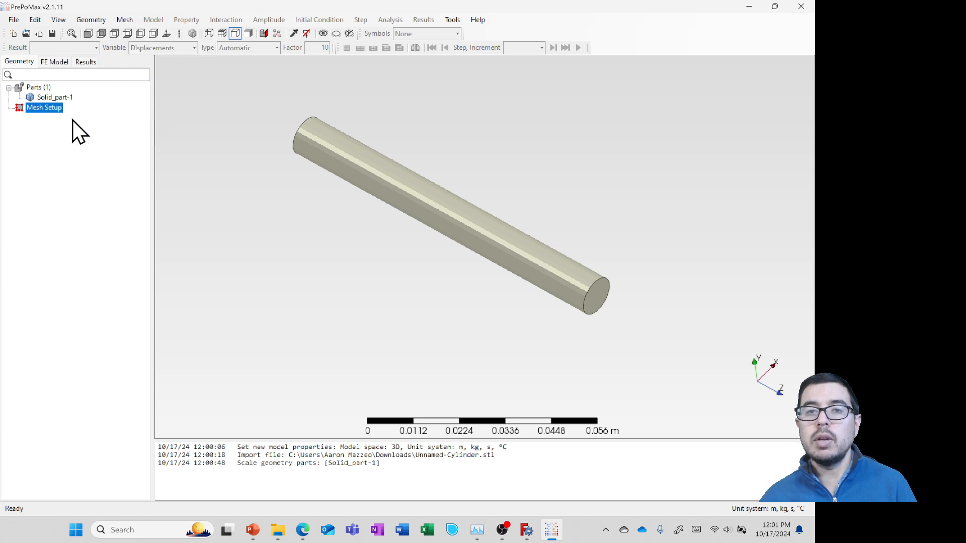
pyautogui.click(116, 97)
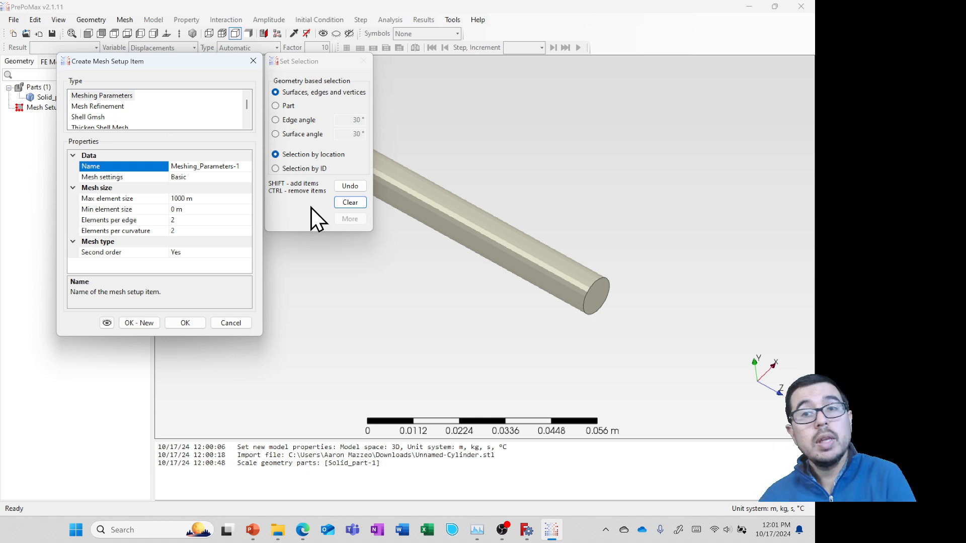
pyautogui.click(291, 104)
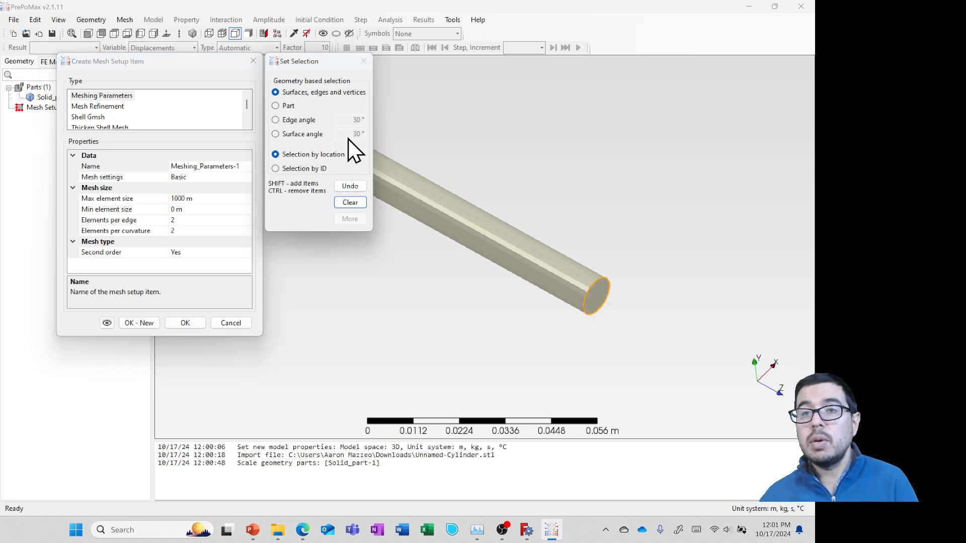
pyautogui.click(480, 220)
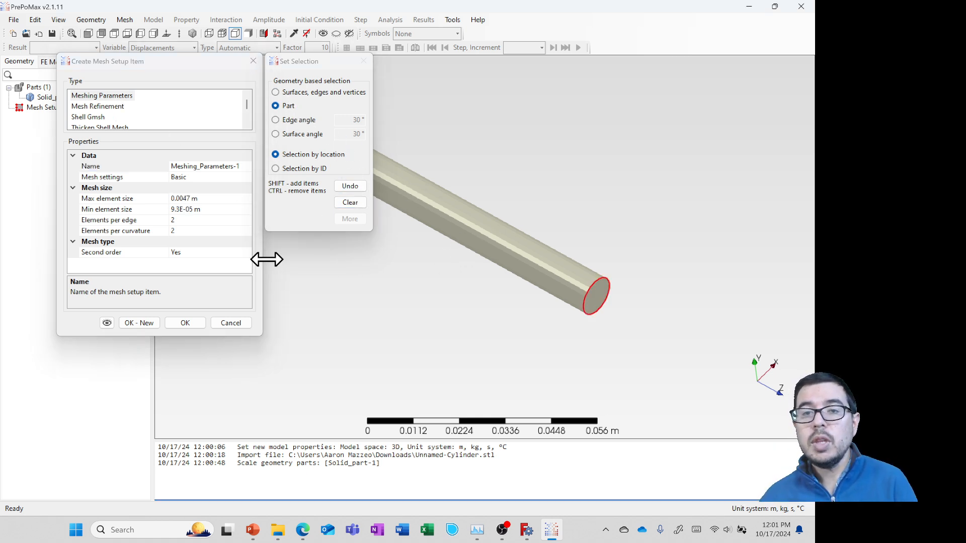
pyautogui.click(182, 323)
pyautogui.click(127, 20)
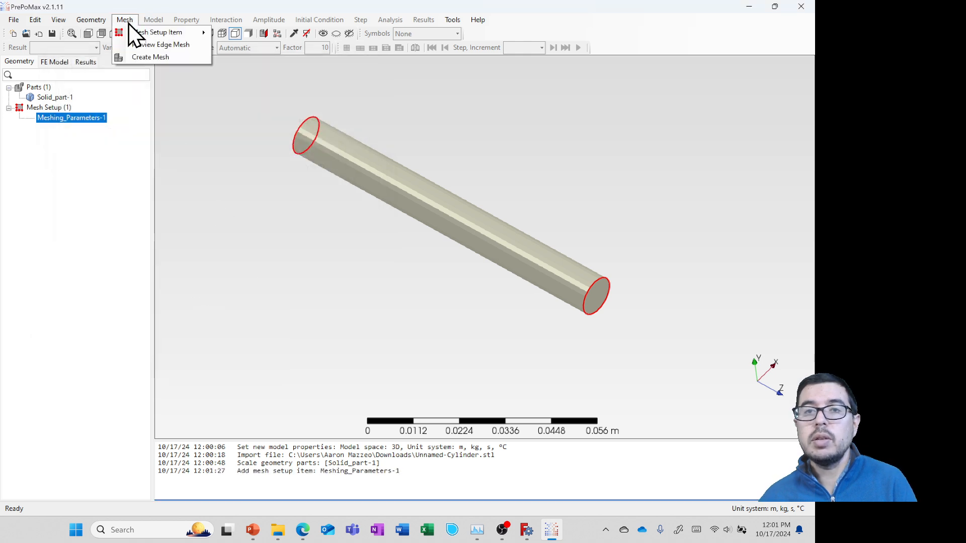
pyautogui.click(136, 59)
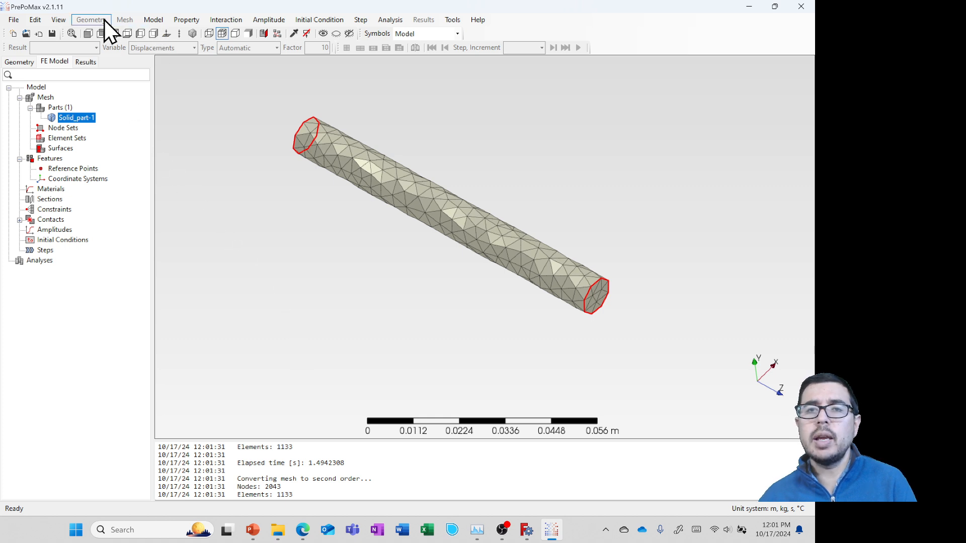
# Set the maximum element size of the cylinder's meshing parameters to 0.002 m and regenerate the mesh.
pyautogui.click(22, 64)
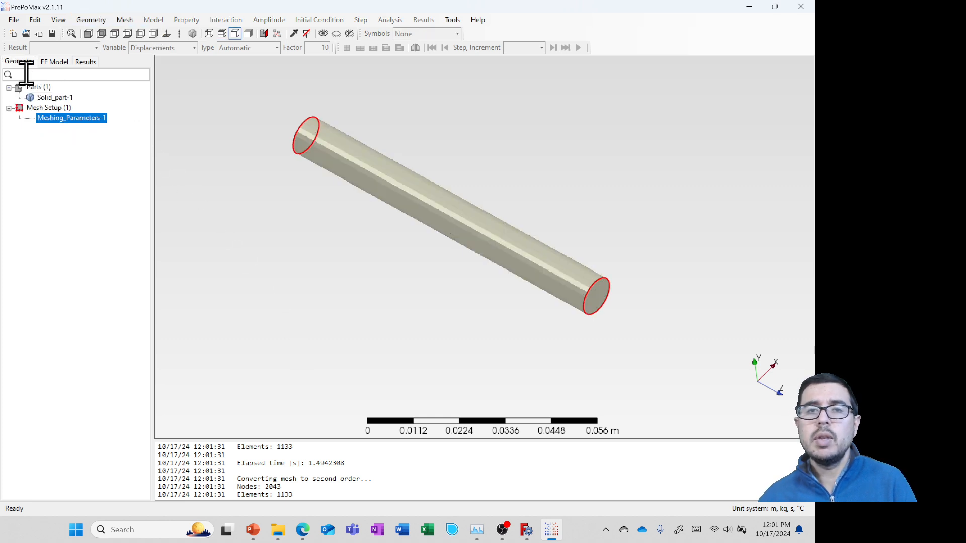
pyautogui.rightClick(47, 117)
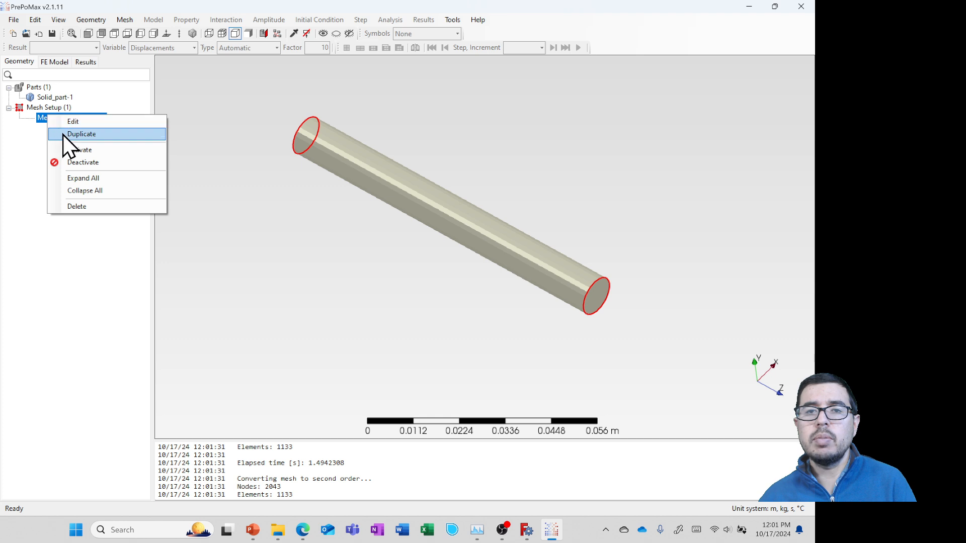
pyautogui.click(73, 121)
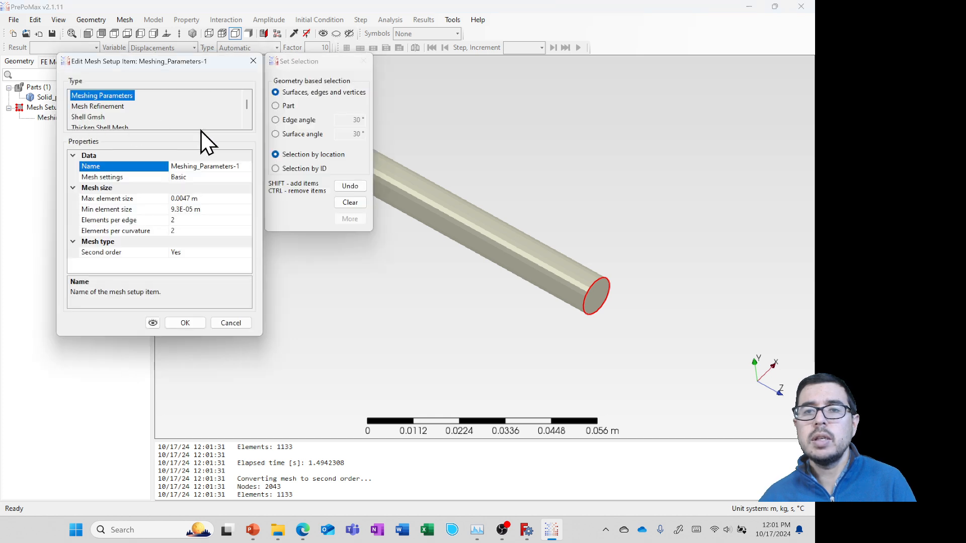
pyautogui.click(198, 199)
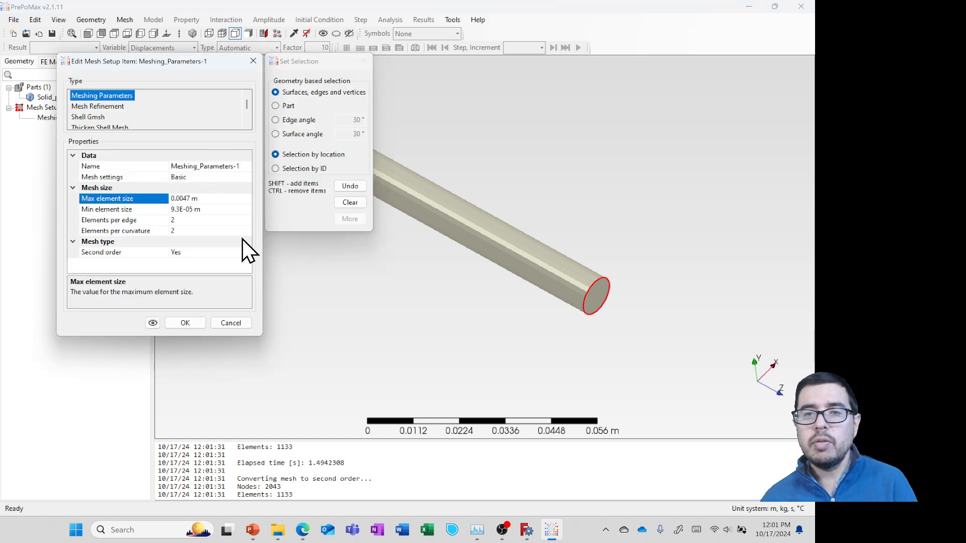
pyautogui.press('BackSpace')
pyautogui.press('BackSpace')
pyautogui.write('2')
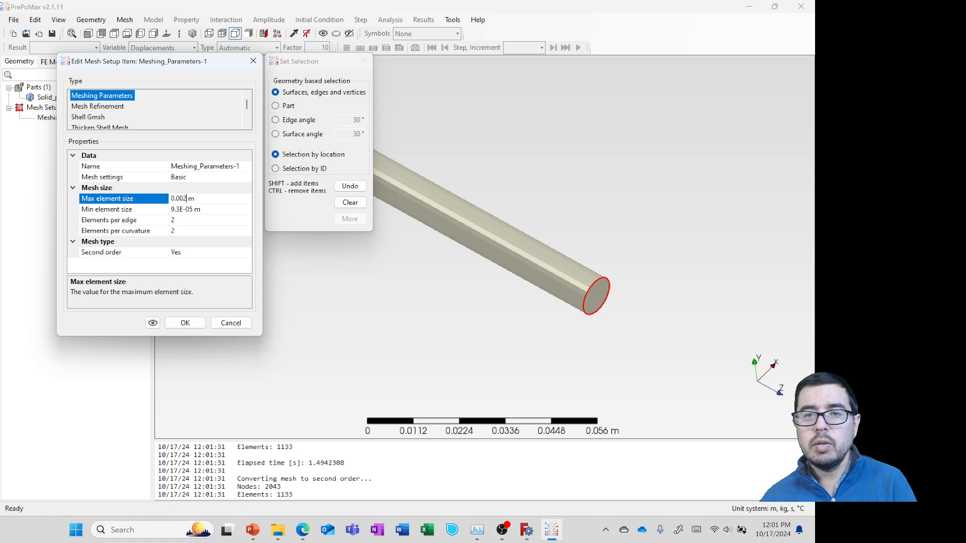
pyautogui.click(185, 323)
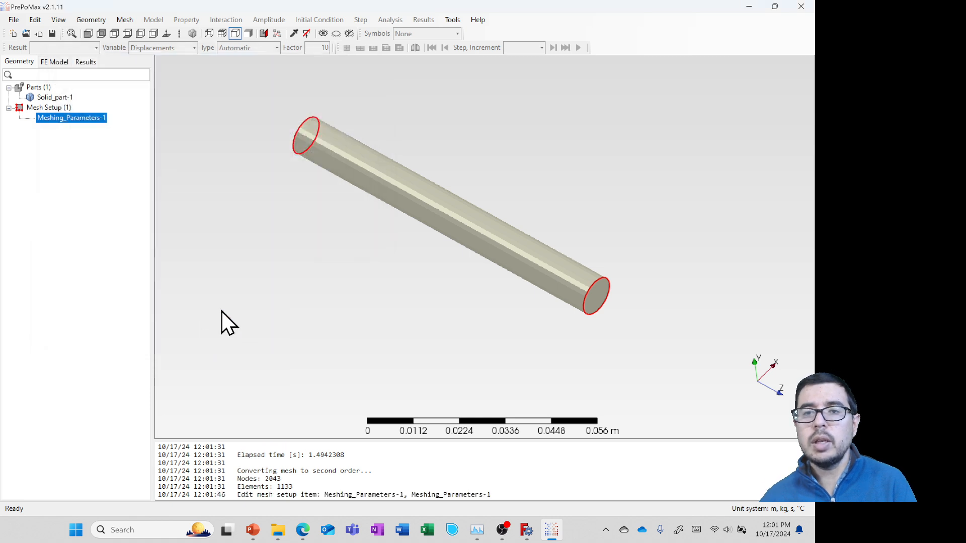
pyautogui.click(128, 21)
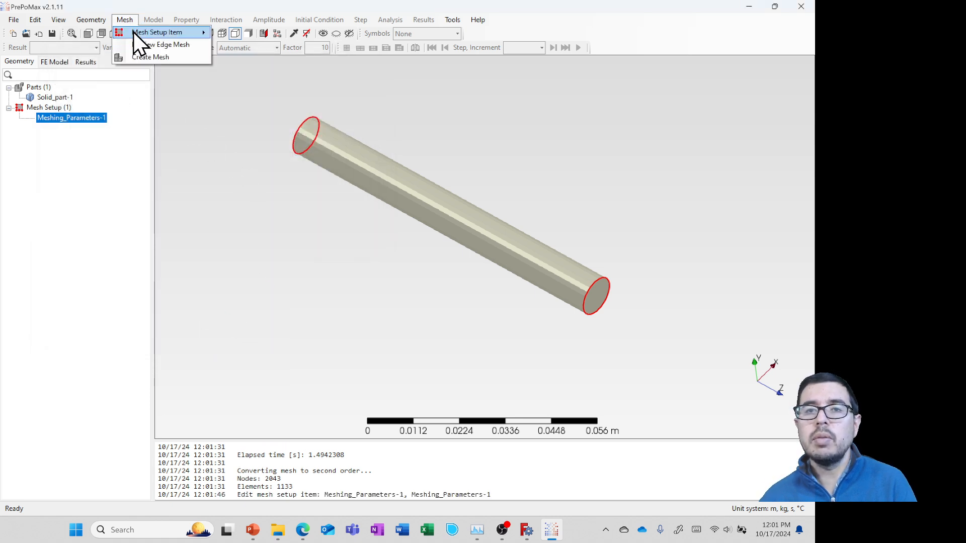
pyautogui.click(142, 53)
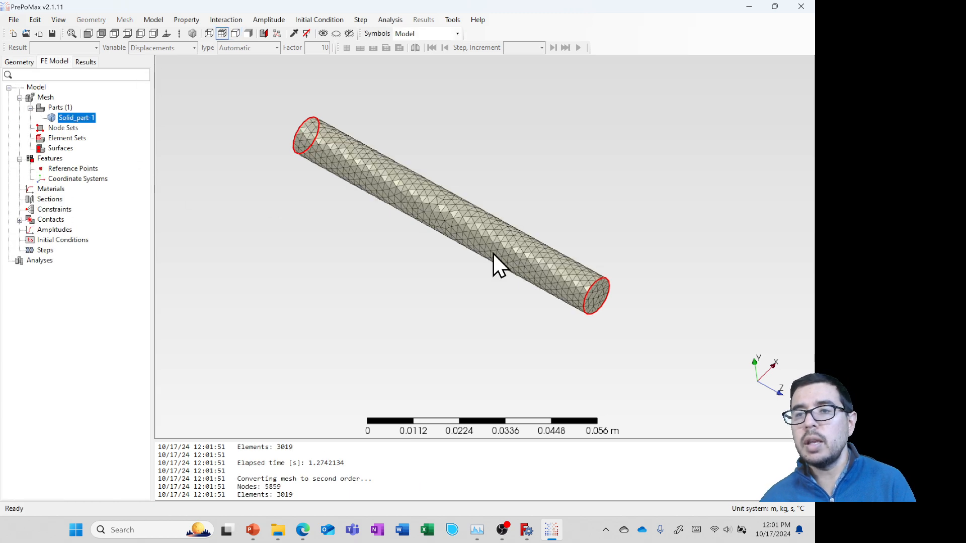
# Create an element-type surface from the meshed shaft's circular end face at the positive Z end.
pyautogui.moveTo(494, 253)
pyautogui.mouseDown(button='middle')
pyautogui.moveTo(453, 250)
pyautogui.moveTo(511, 255)
pyautogui.moveTo(515, 212)
pyautogui.moveTo(503, 231)
pyautogui.moveTo(518, 255)
pyautogui.moveTo(468, 263)
pyautogui.moveTo(424, 237)
pyautogui.moveTo(495, 243)
pyautogui.moveTo(461, 271)
pyautogui.moveTo(478, 258)
pyautogui.moveTo(425, 266)
pyautogui.moveTo(481, 257)
pyautogui.moveTo(491, 240)
pyautogui.moveTo(502, 258)
pyautogui.mouseUp(button='middle')
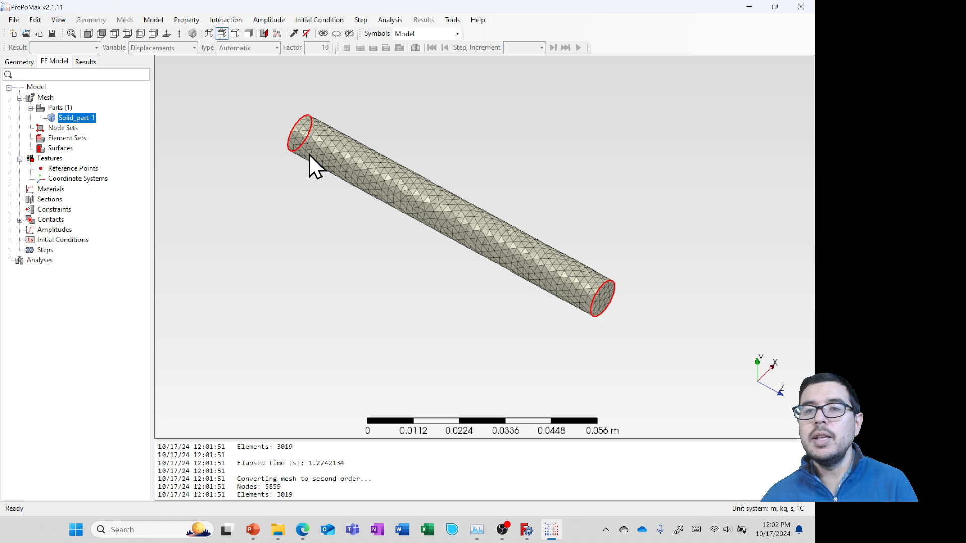
pyautogui.click(57, 148)
pyautogui.moveTo(550, 309); pyautogui.dragTo(527, 297, button='middle')
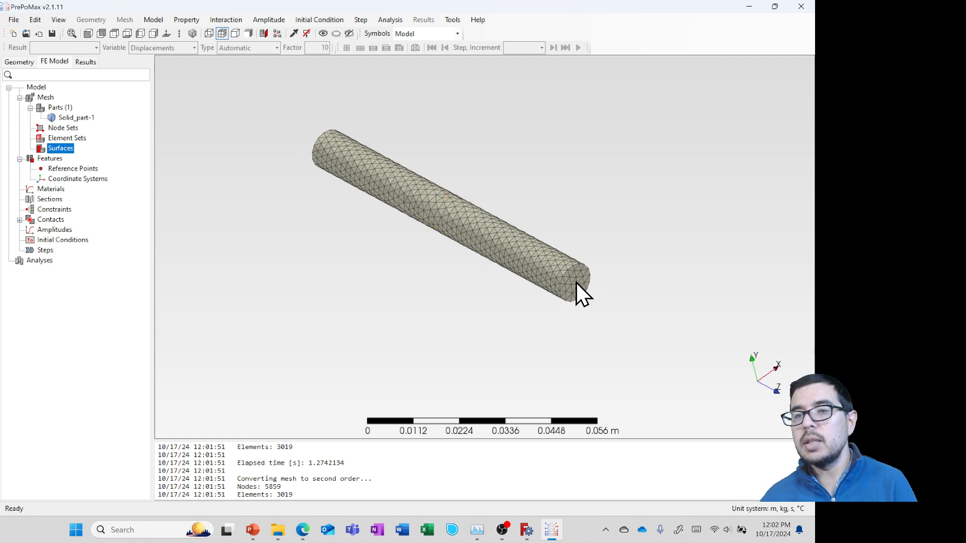
pyautogui.rightClick(64, 147)
pyautogui.click(85, 152)
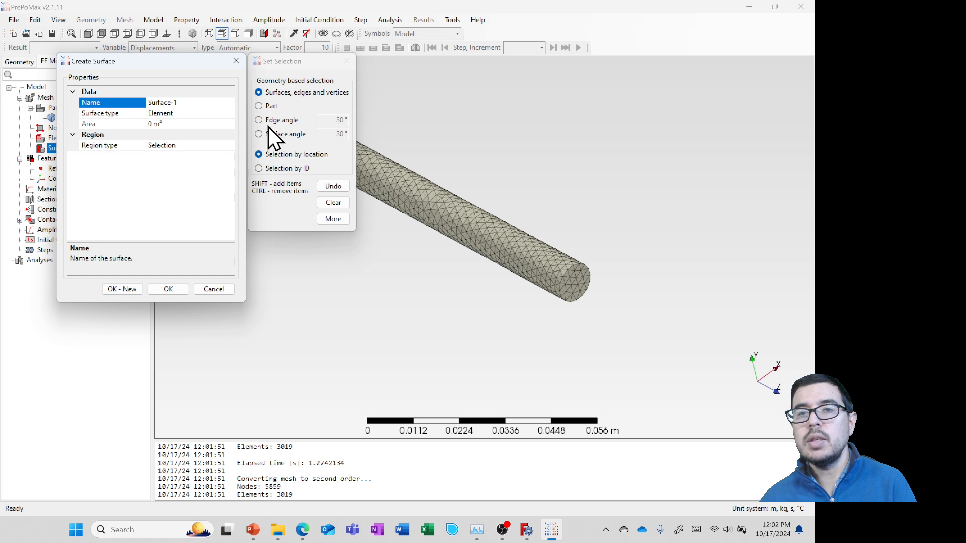
pyautogui.click(577, 283)
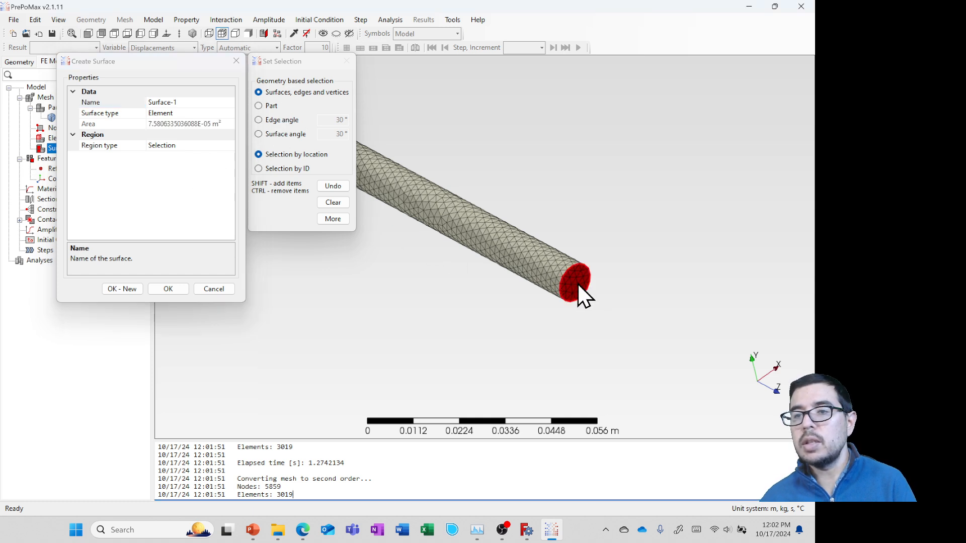
pyautogui.click(162, 291)
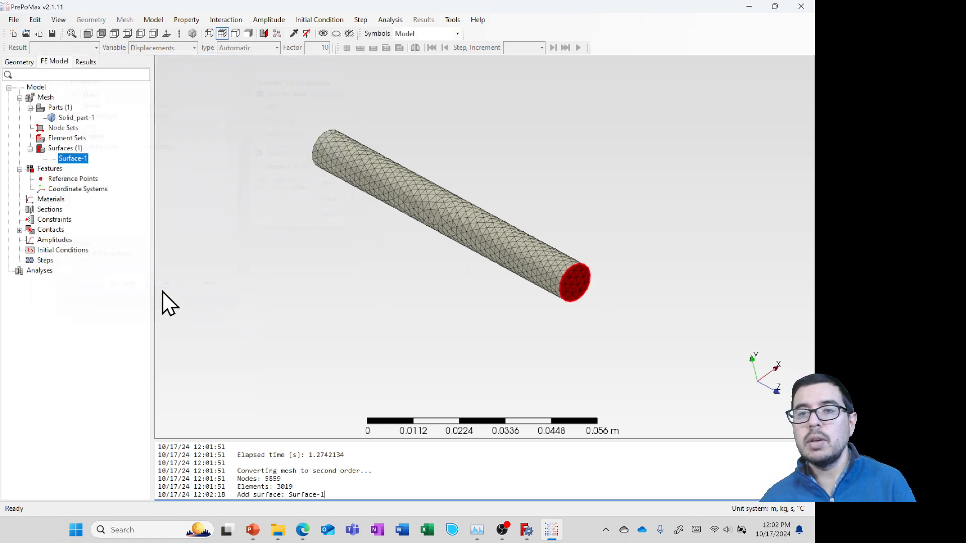
# Create a model reference point by coordinates at X 0, Y 0 and Z 9.2 cm, on the shaft's end face.
pyautogui.click(56, 179)
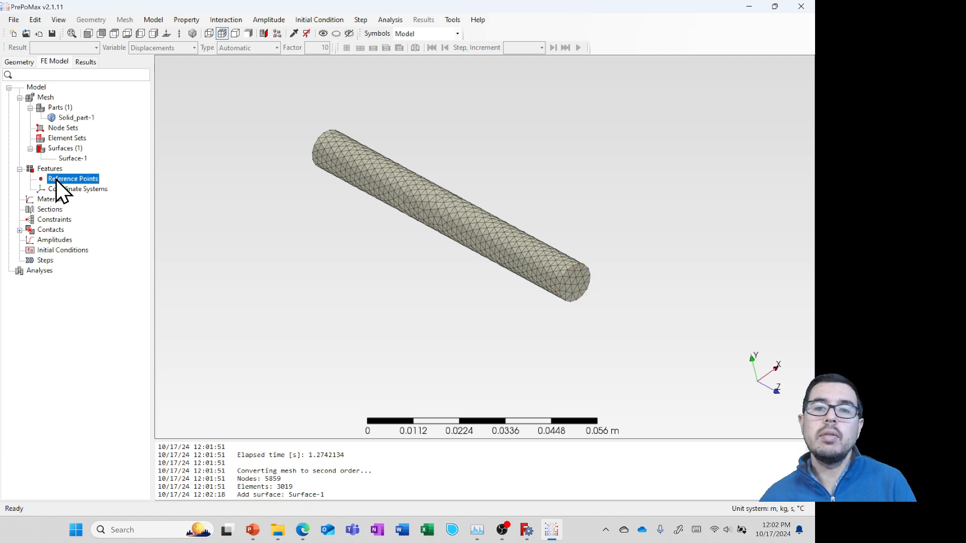
pyautogui.rightClick(90, 180)
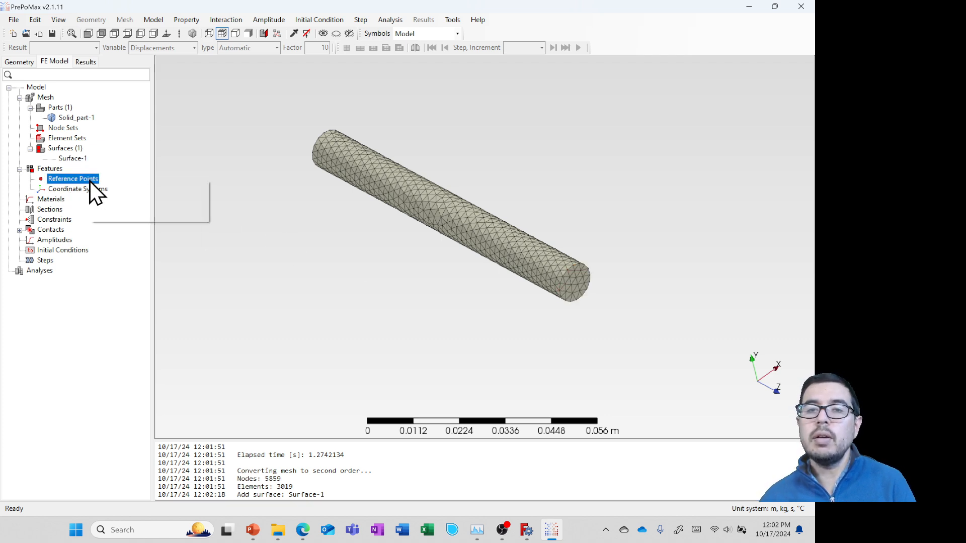
pyautogui.click(107, 188)
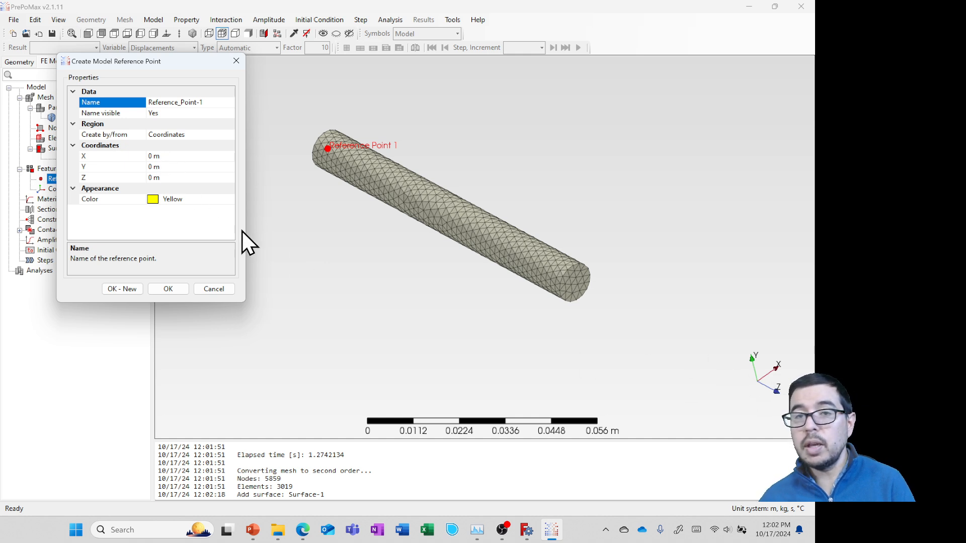
pyautogui.click(191, 179)
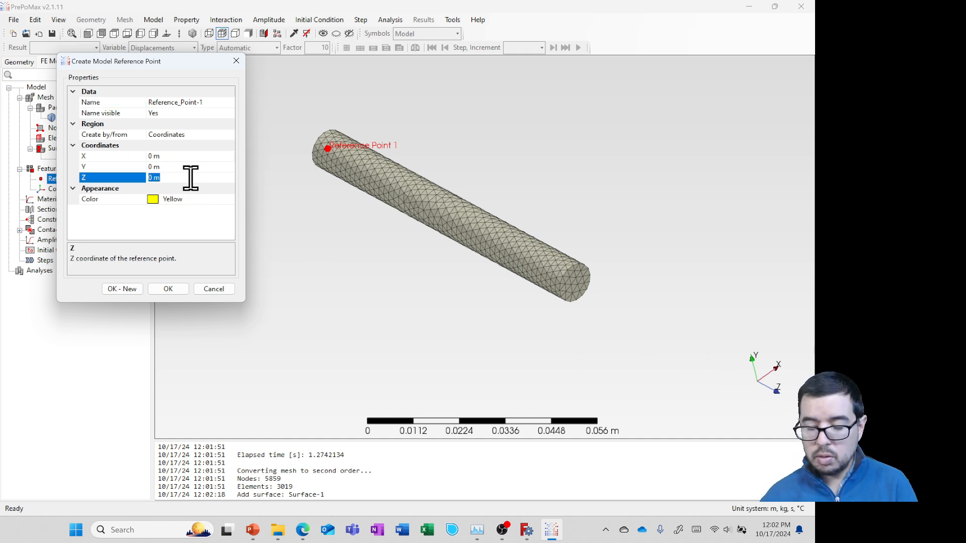
pyautogui.write('9.2 cm')
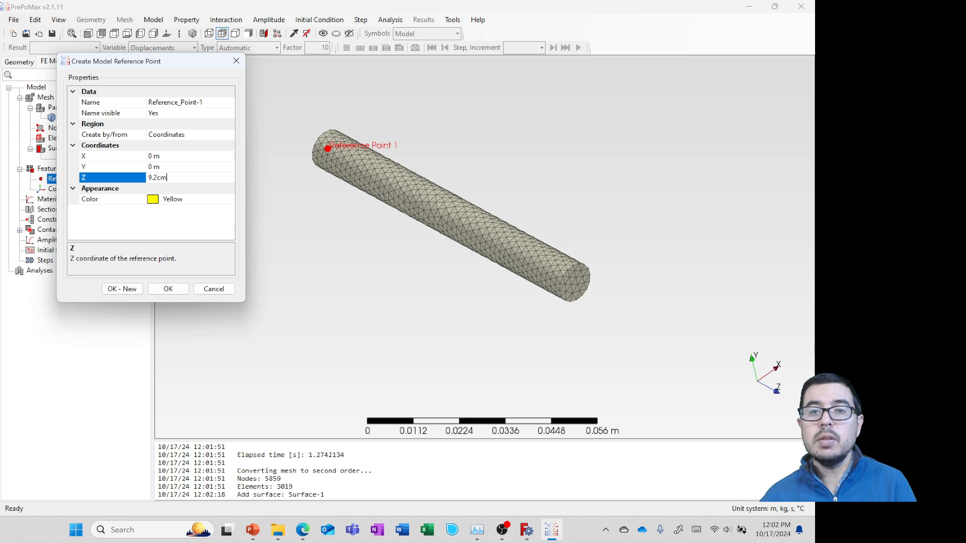
pyautogui.press('Tab')
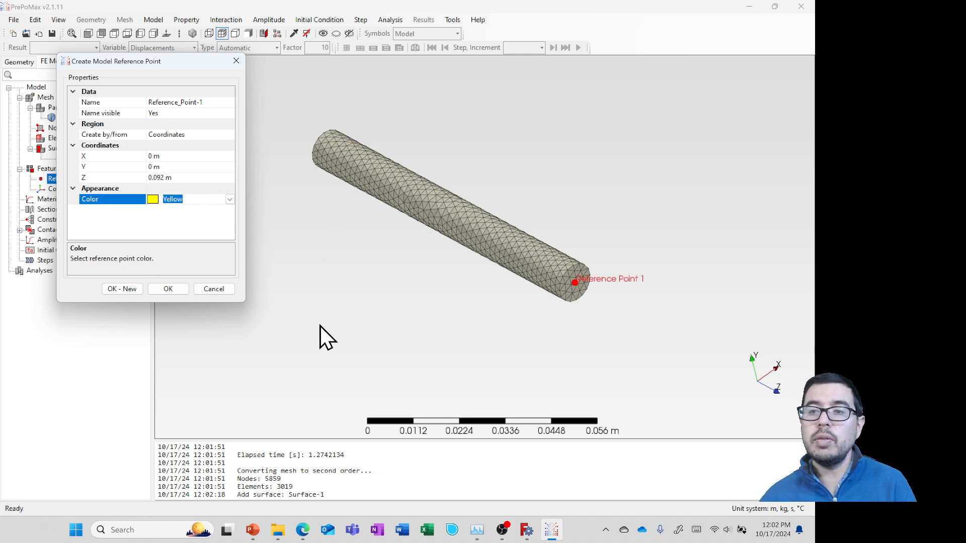
pyautogui.click(169, 289)
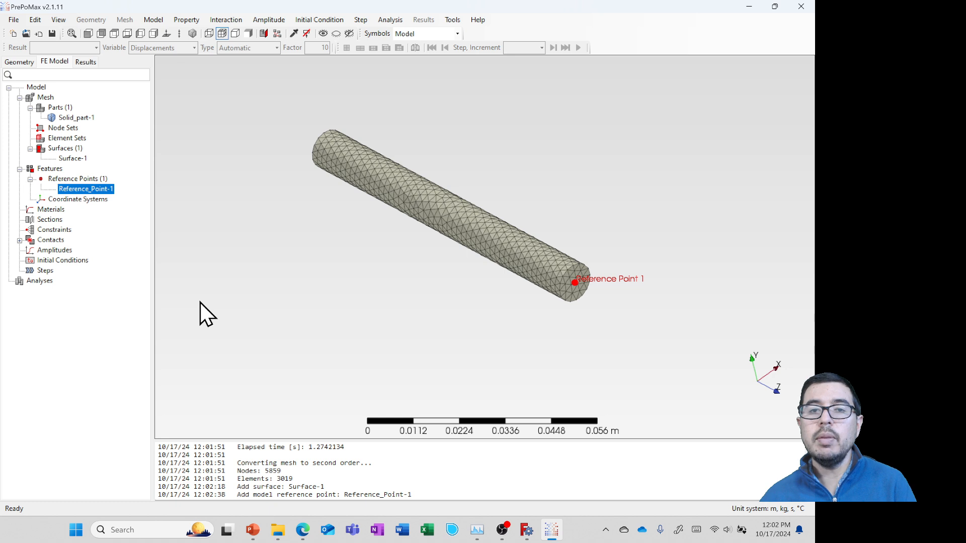
# Start a new material definition and add the Elastic model to it.
pyautogui.click(53, 210)
pyautogui.rightClick(53, 210)
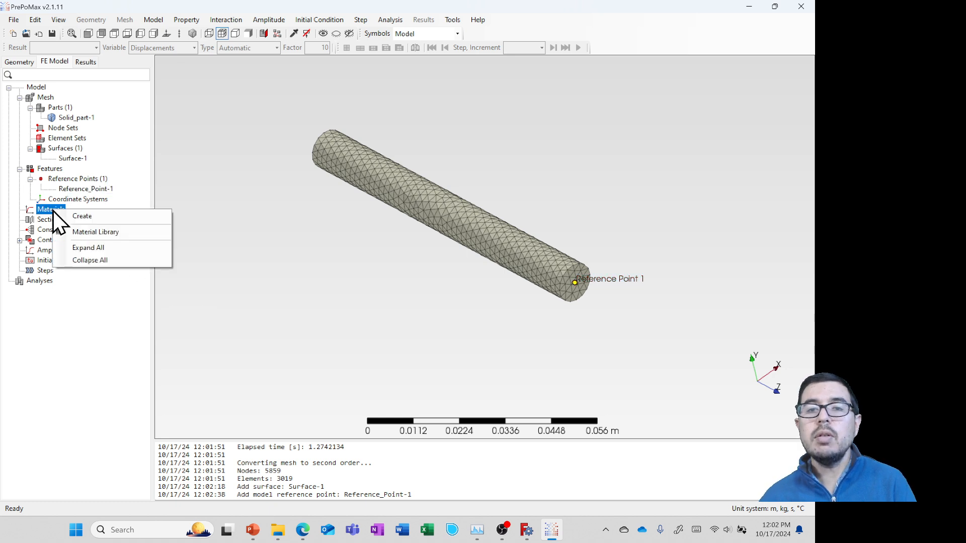
pyautogui.click(70, 217)
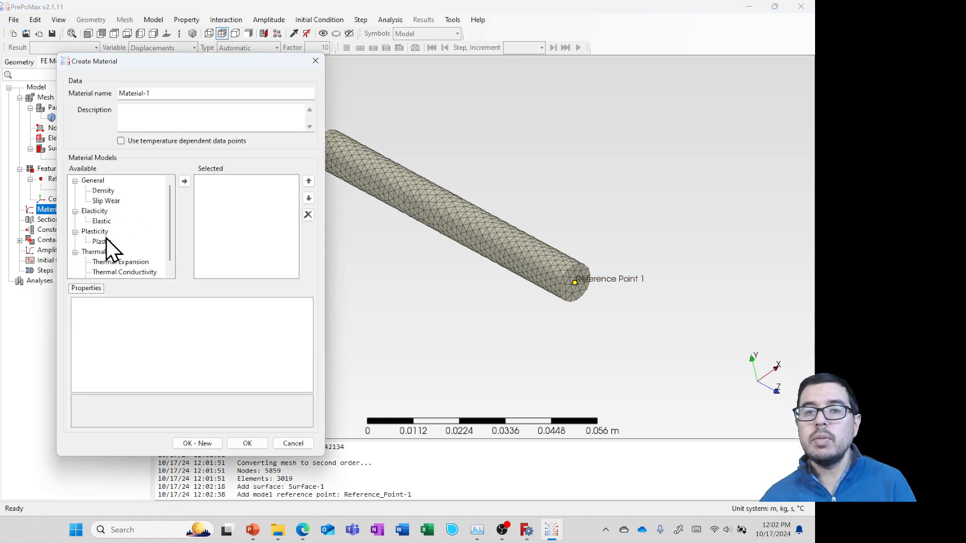
pyautogui.click(102, 222)
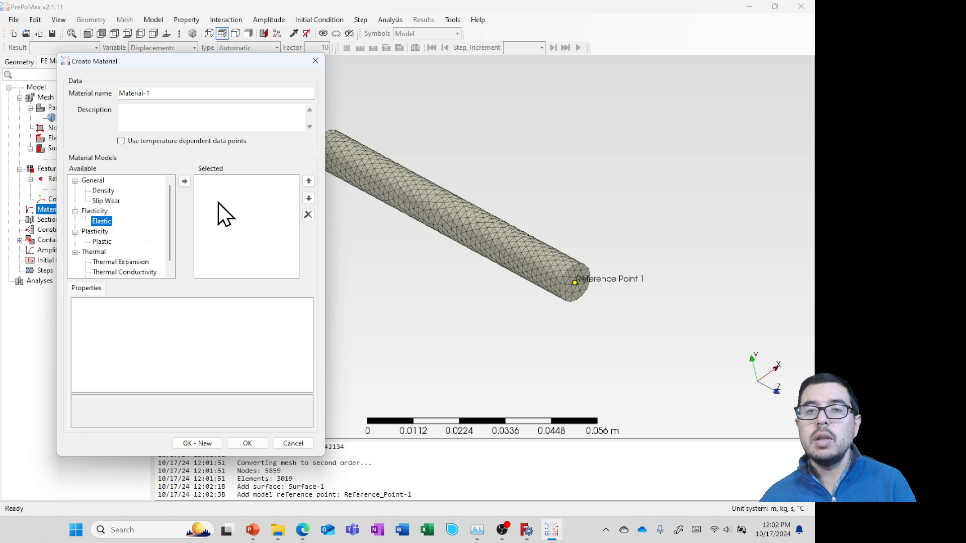
pyautogui.click(185, 182)
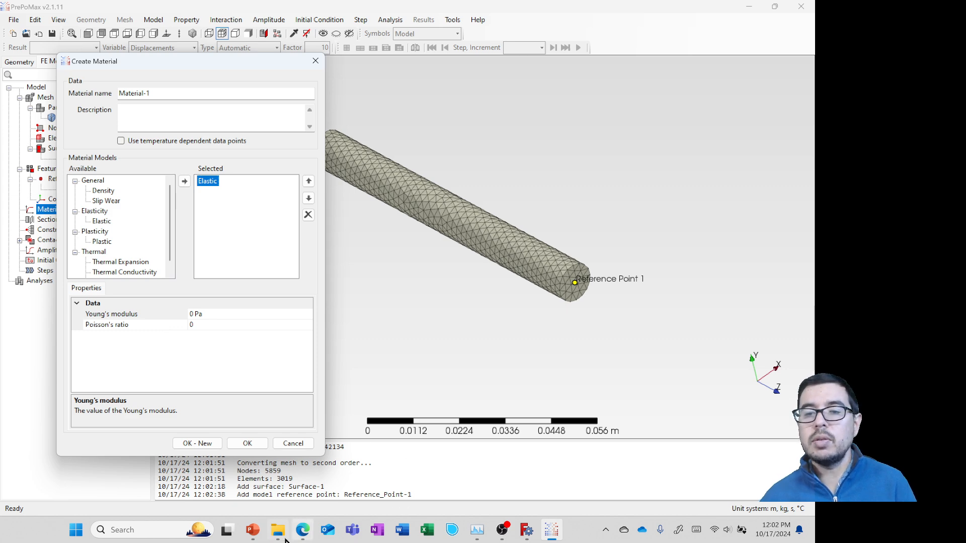
# Switch to the PowerPoint slide show and handwrite G = E / 2(1+ν) and ν = 0.3 on the torsion question slide.
pyautogui.moveTo(256, 538)
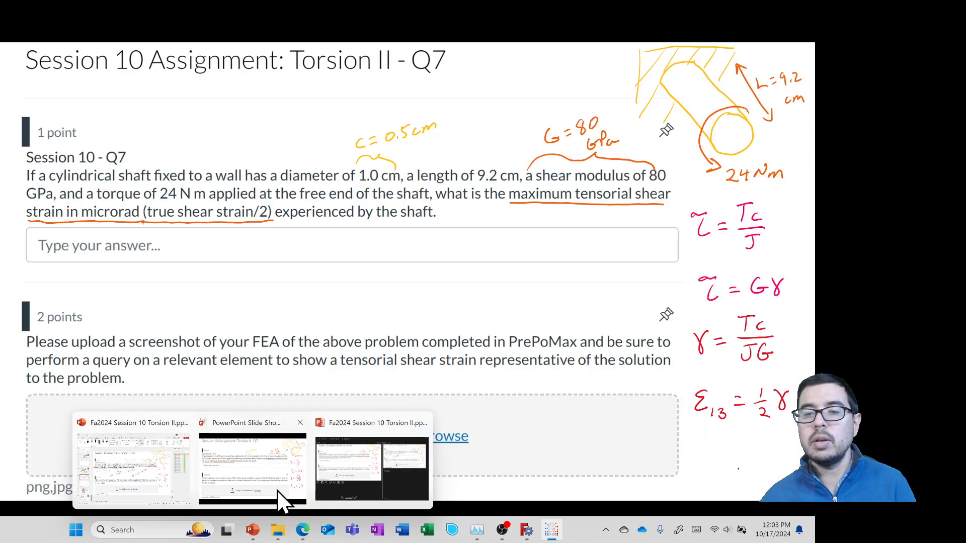
pyautogui.click(277, 491)
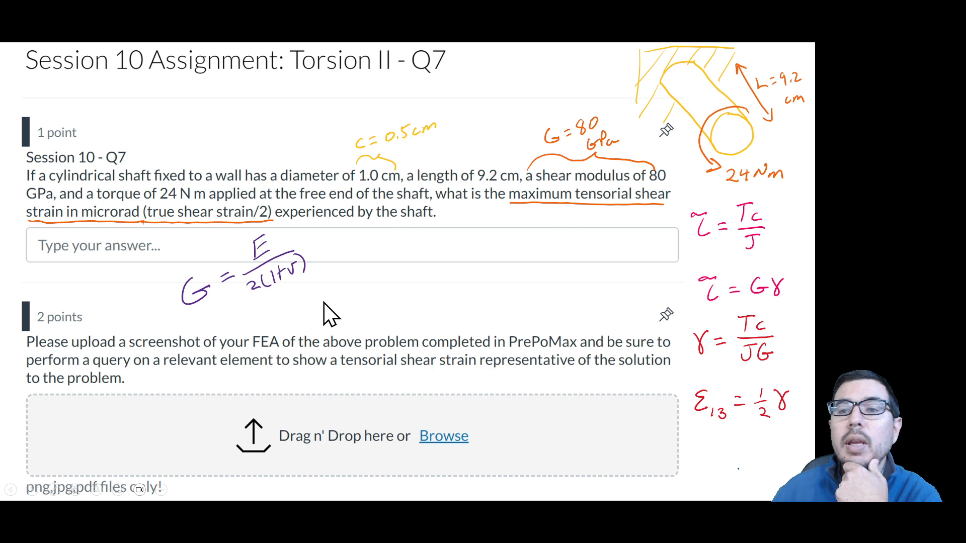
pyautogui.click(344, 302)
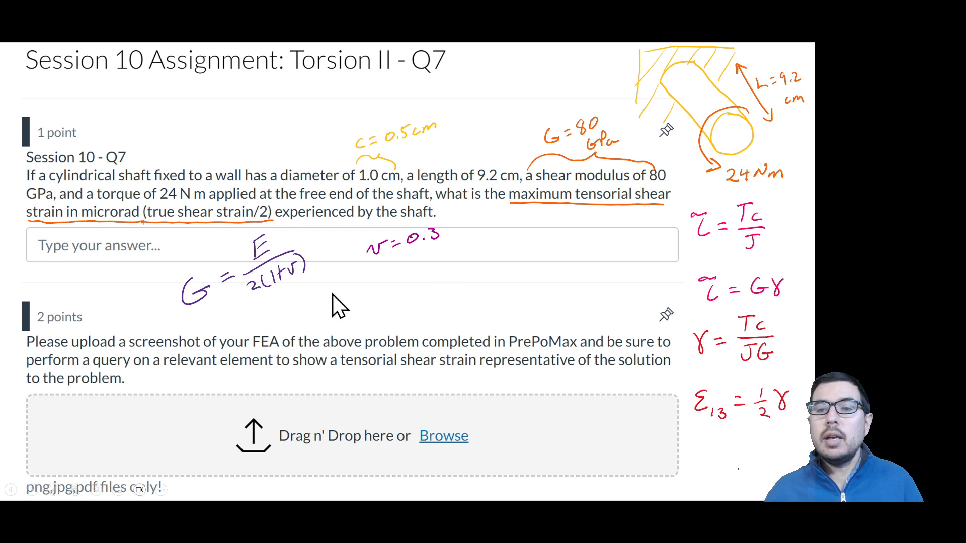
# Handwrite the rearranged formula E = 2(1+ν)G on the torsion question slide beside ν = 0.3.
pyautogui.moveTo(417, 290); pyautogui.dragTo(419, 307)
pyautogui.moveTo(417, 290); pyautogui.dragTo(428, 282)
pyautogui.moveTo(420, 299); pyautogui.dragTo(433, 300)
pyautogui.moveTo(441, 285); pyautogui.dragTo(446, 283)
pyautogui.moveTo(442, 291); pyautogui.dragTo(448, 288)
pyautogui.moveTo(461, 274); pyautogui.dragTo(479, 283)
pyautogui.moveTo(494, 257); pyautogui.dragTo(496, 272)
pyautogui.moveTo(500, 260); pyautogui.dragTo(527, 243)
pyautogui.moveTo(533, 236); pyautogui.dragTo(536, 254)
pyautogui.moveTo(559, 232)
pyautogui.mouseDown()
pyautogui.moveTo(552, 244)
pyautogui.moveTo(562, 235)
pyautogui.mouseUp()
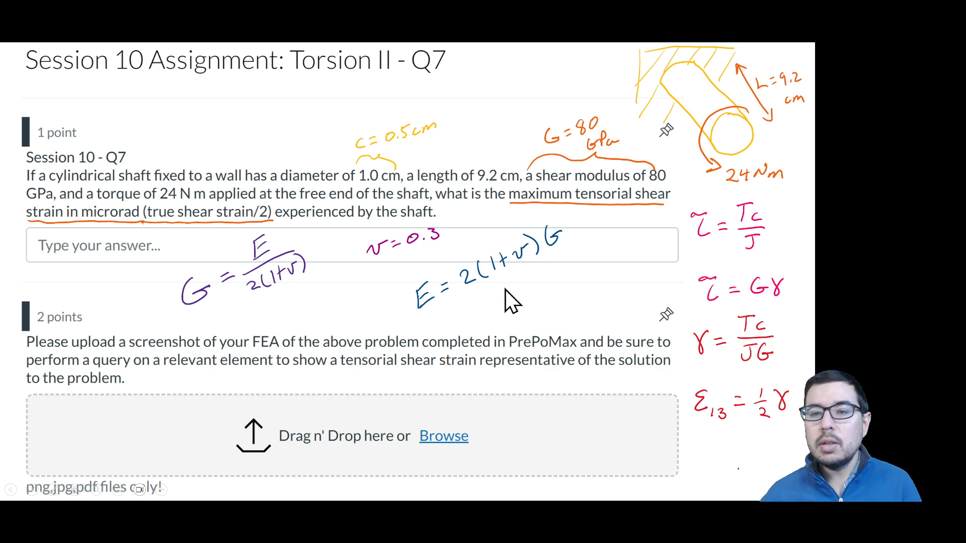
# Switch to the Google Drive browser window and create a new Google Colaboratory notebook in the Assignment Questions folder.
pyautogui.press('super+Tab')
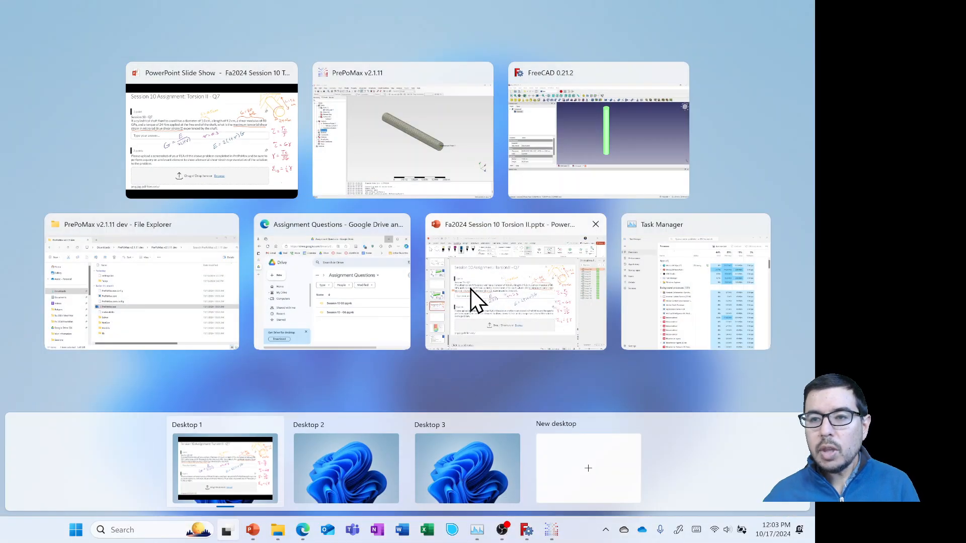
pyautogui.click(355, 294)
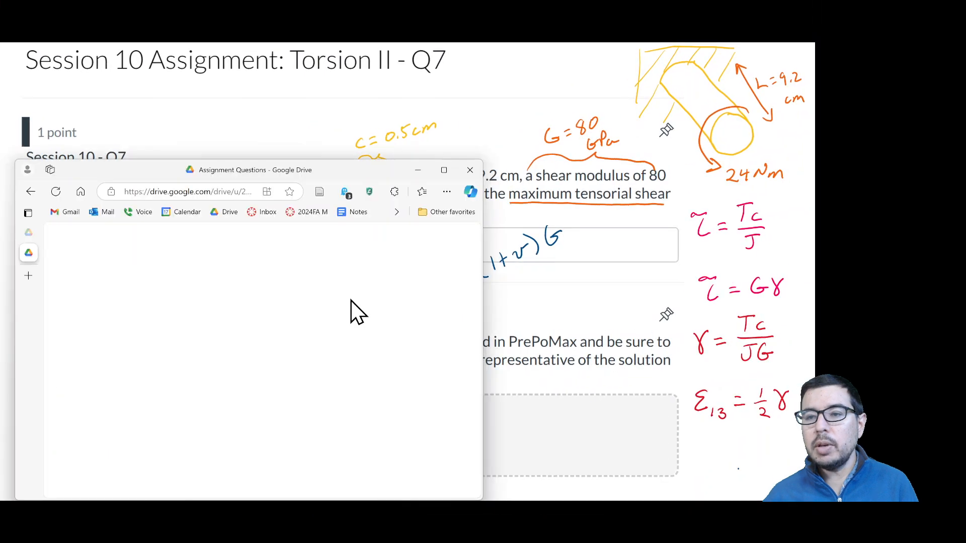
pyautogui.rightClick(248, 437)
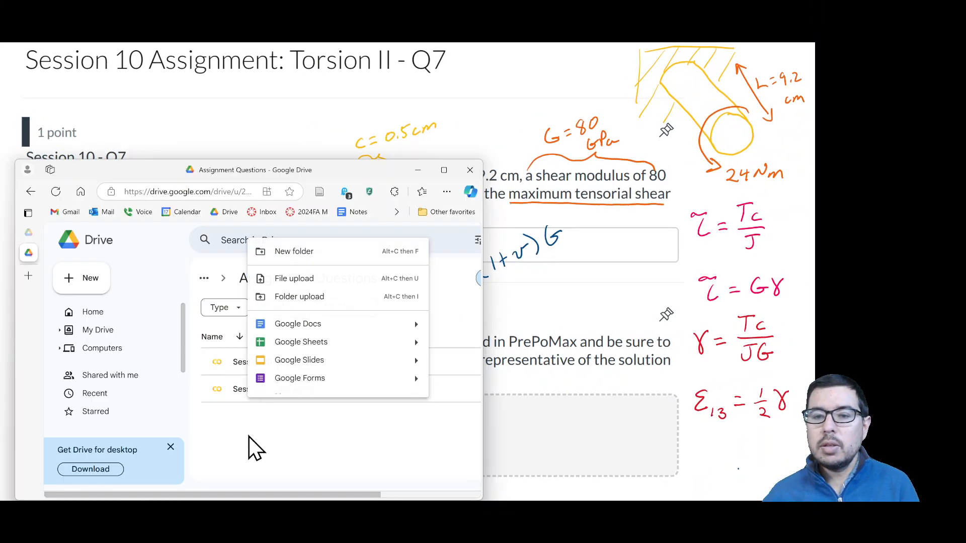
pyautogui.moveTo(297, 397)
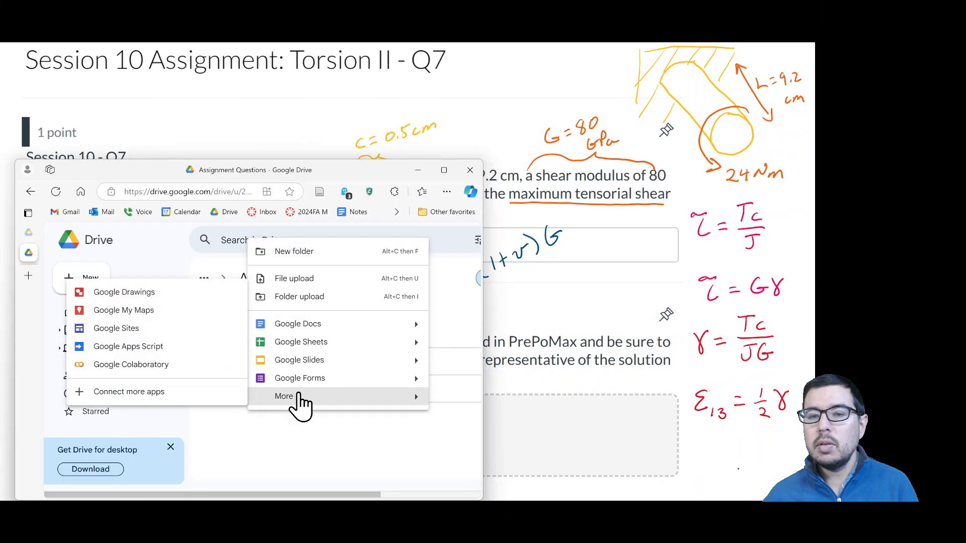
pyautogui.click(137, 365)
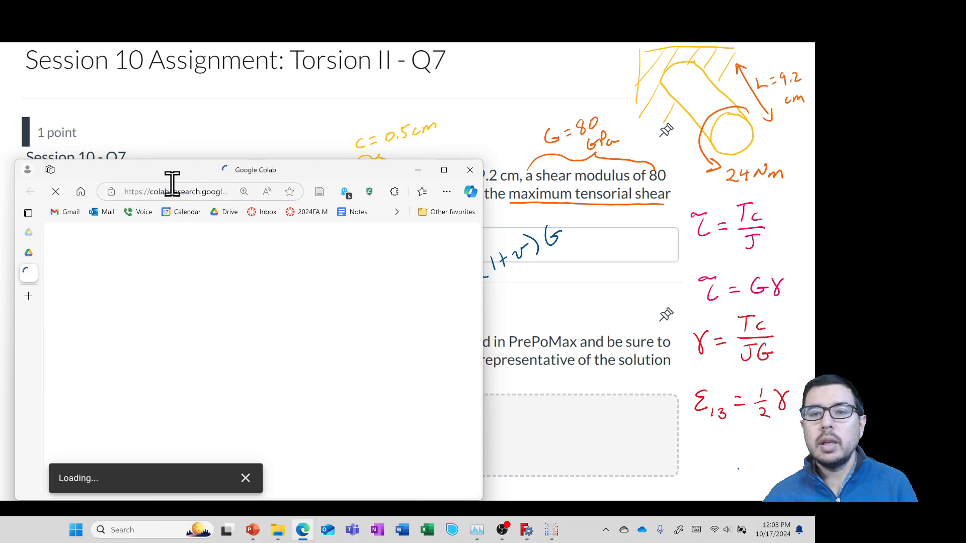
pyautogui.moveTo(173, 180); pyautogui.dragTo(163, 144)
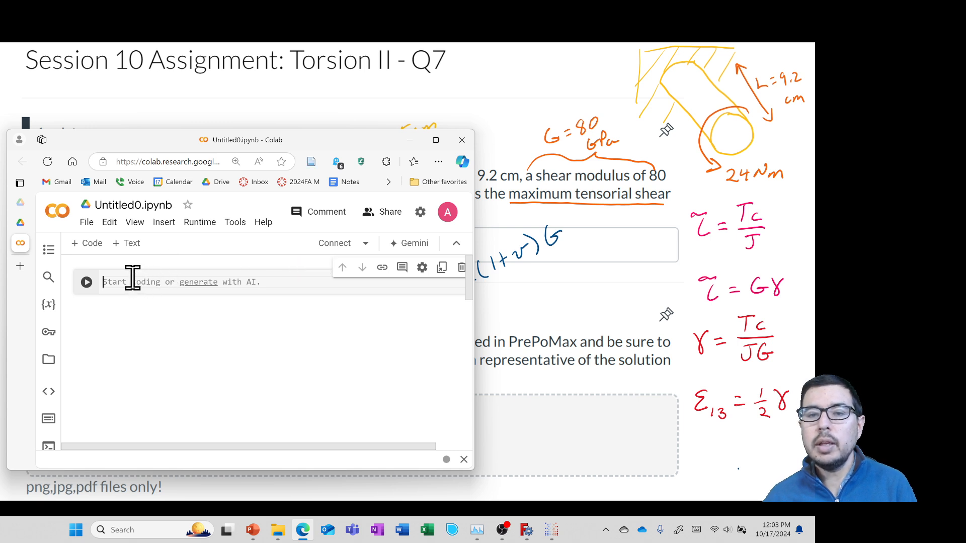
# Enter import numpy as np in the notebook's first code cell and run it.
pyautogui.write('iim')
pyautogui.press('BackSpace')
pyautogui.press('BackSpace')
pyautogui.press('BackSpace')
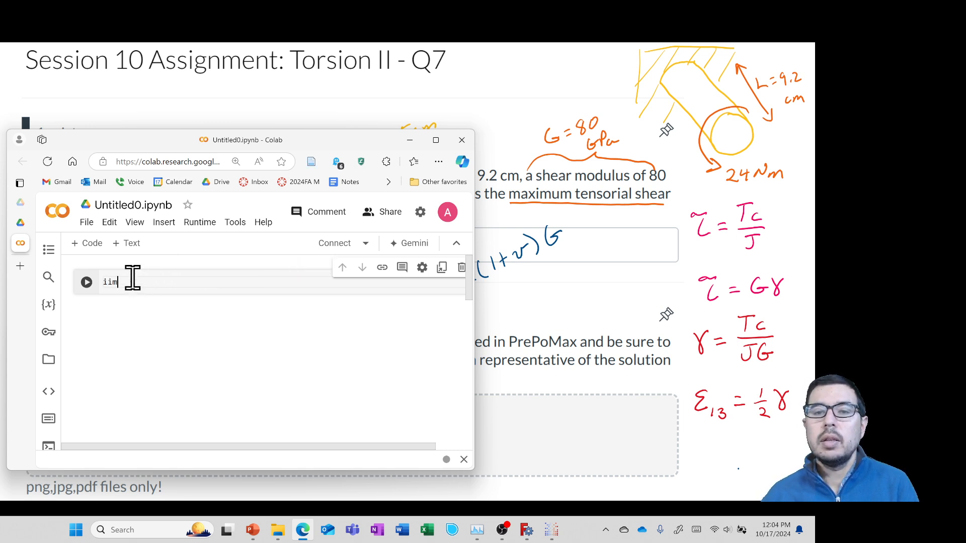
pyautogui.write('mport num')
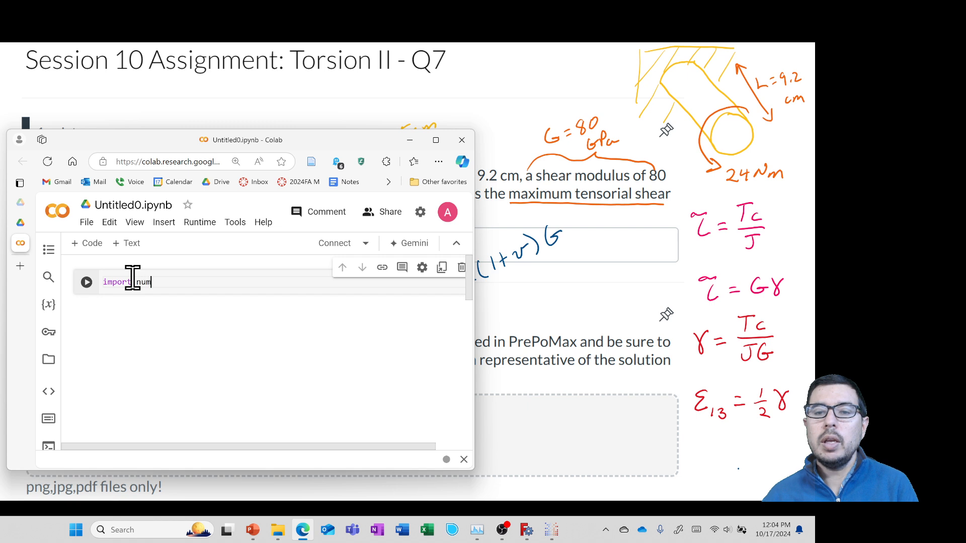
pyautogui.write('py as np')
pyautogui.hotkey('ctrl', 'Return')
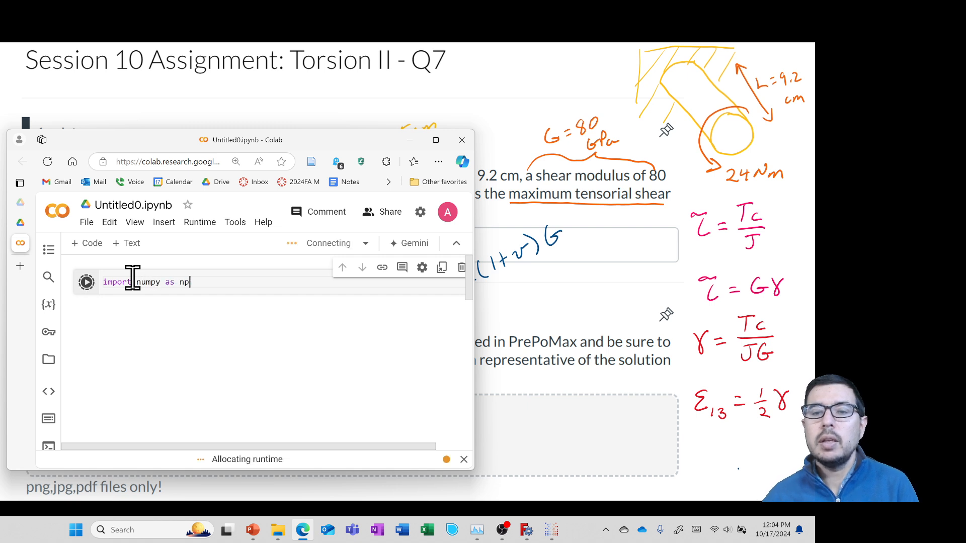
# Add a second code cell defining G = 80e9 with the comment # GPa, and nu = 0.3 on the following line.
pyautogui.click(258, 298)
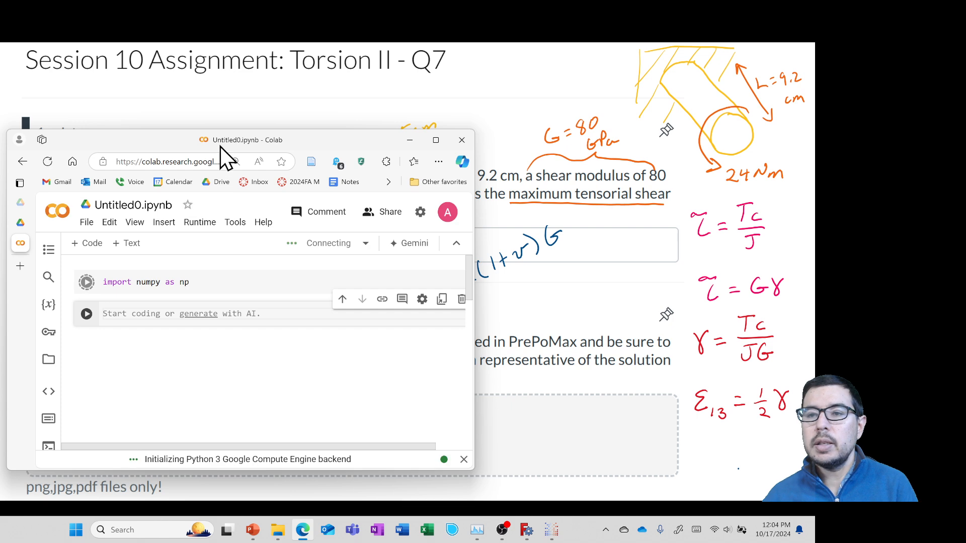
pyautogui.moveTo(224, 146); pyautogui.dragTo(346, 243)
pyautogui.write('G ')
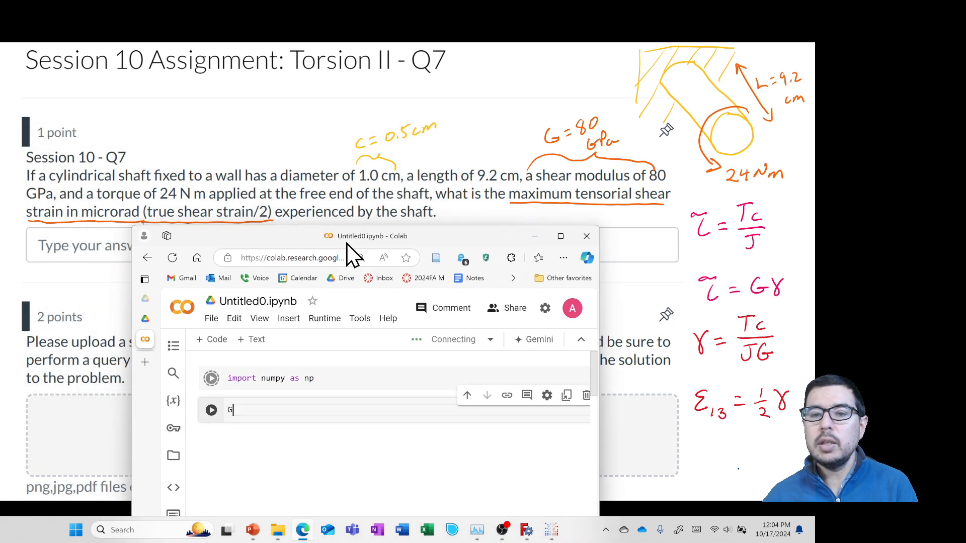
pyautogui.write('= 80 #Giga')
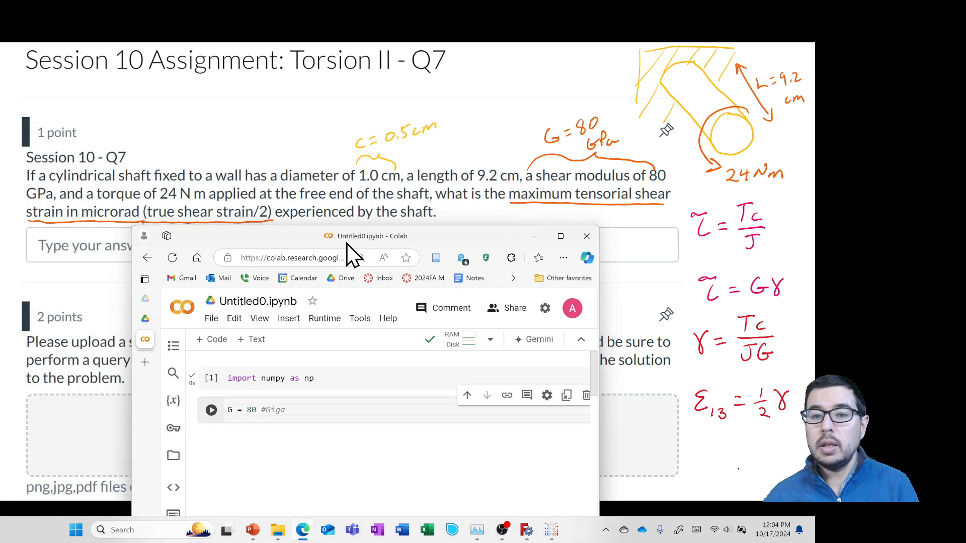
pyautogui.press('BackSpace')
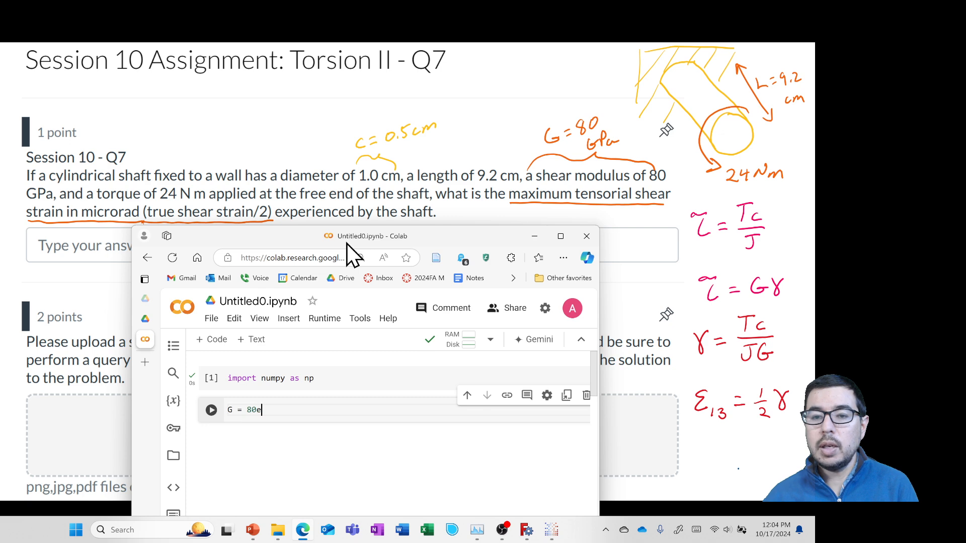
pyautogui.write('e9 # GPa')
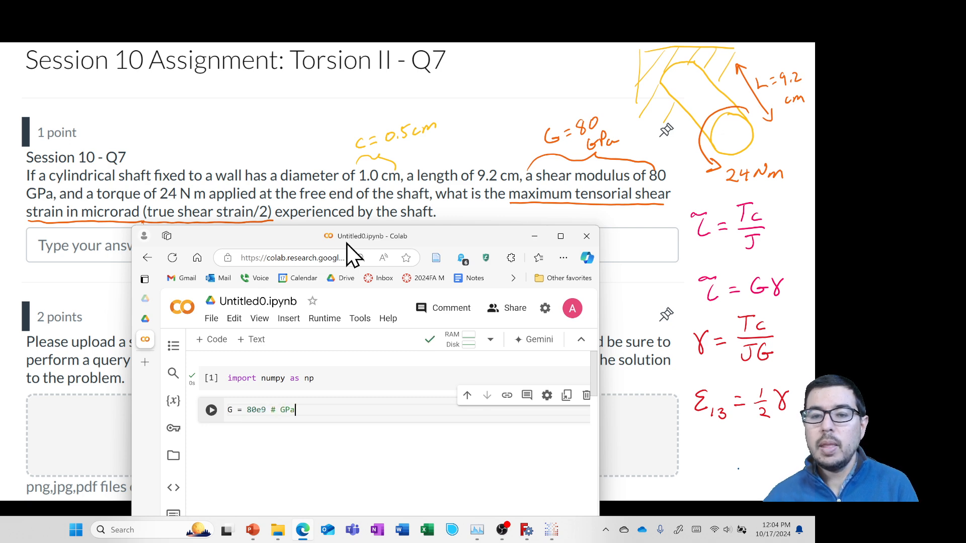
pyautogui.press('Return')
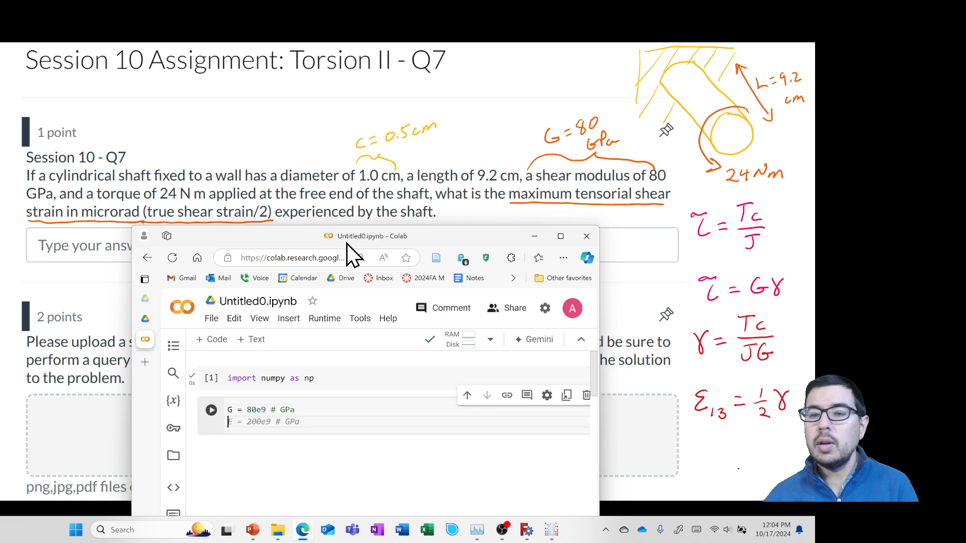
pyautogui.write('nu')
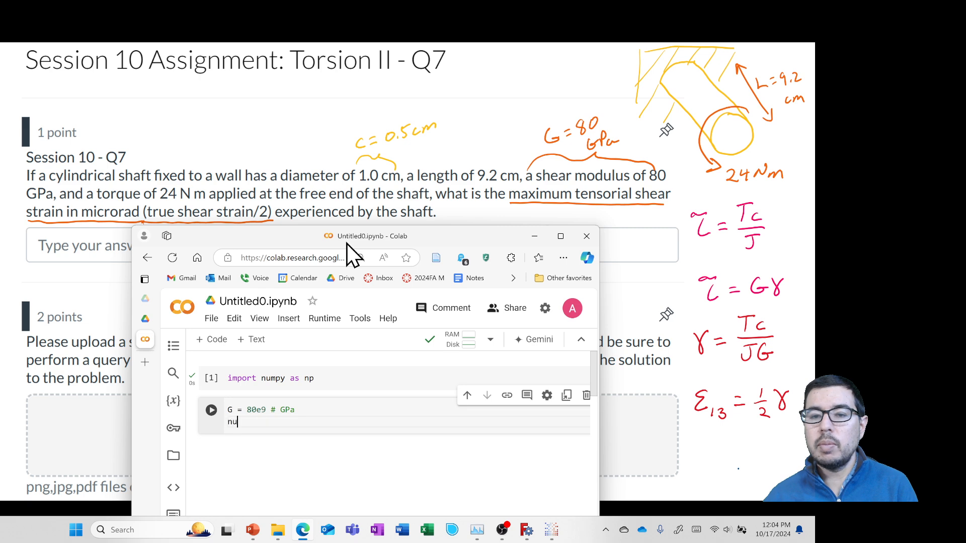
pyautogui.write(' = 0')
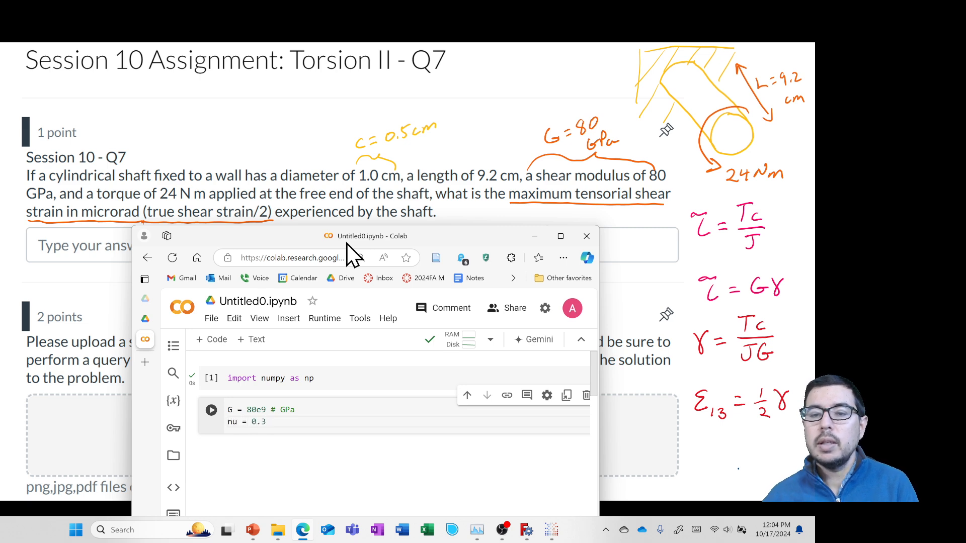
pyautogui.write('.3')
pyautogui.press('Return')
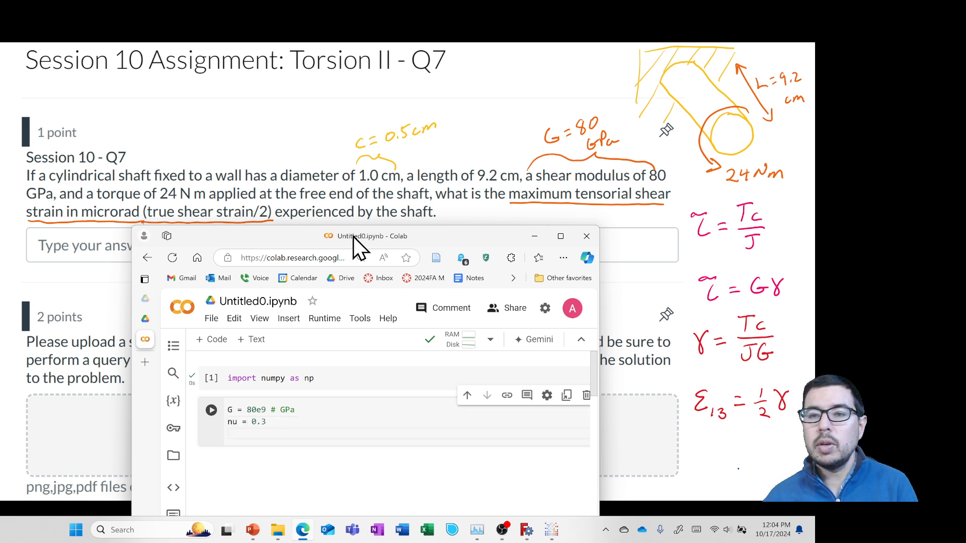
# Add the Young's modulus formula E = 2*(1+nu)*G below nu in the second code cell, keeping the handwritten formula in view.
pyautogui.moveTo(354, 236); pyautogui.dragTo(167, 249)
pyautogui.click(95, 445)
pyautogui.write('G')
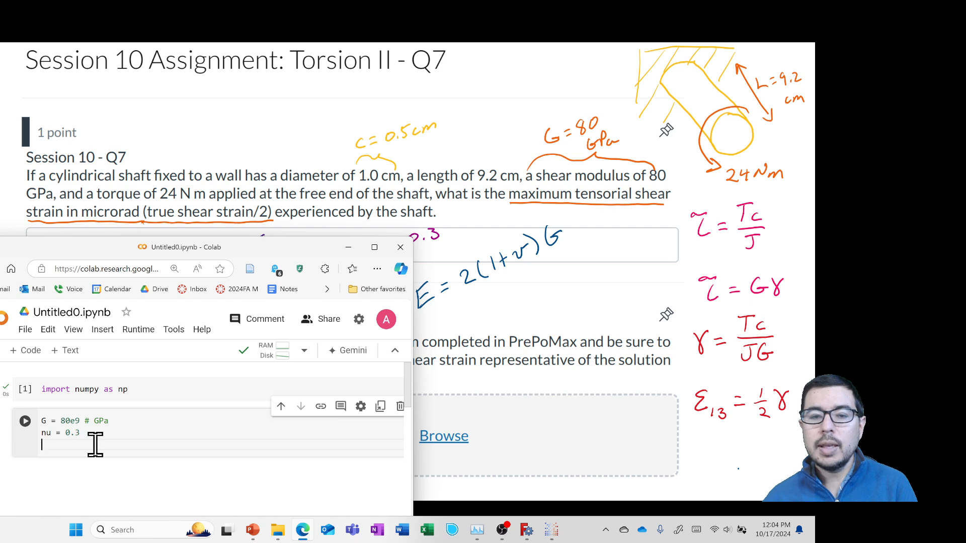
pyautogui.write(' = 2*')
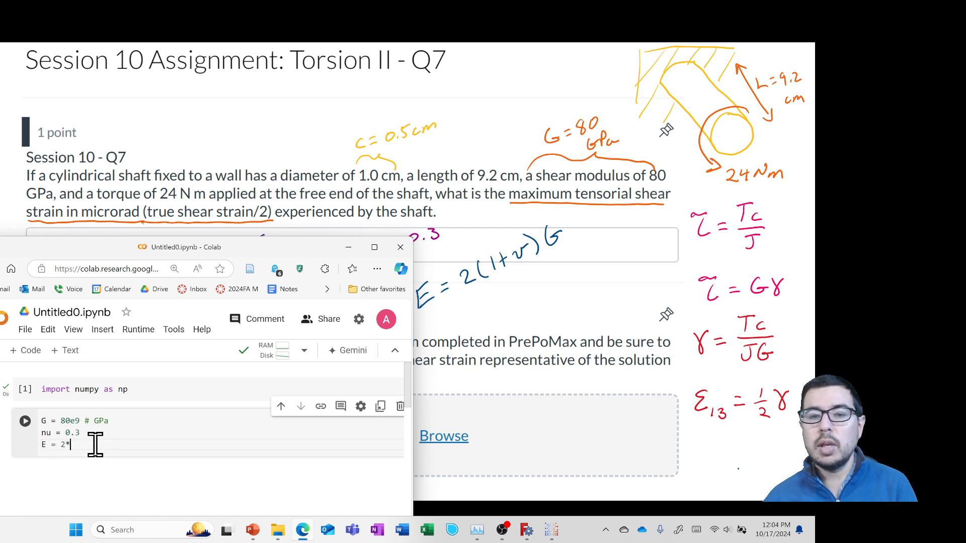
pyautogui.write('(1+nu')
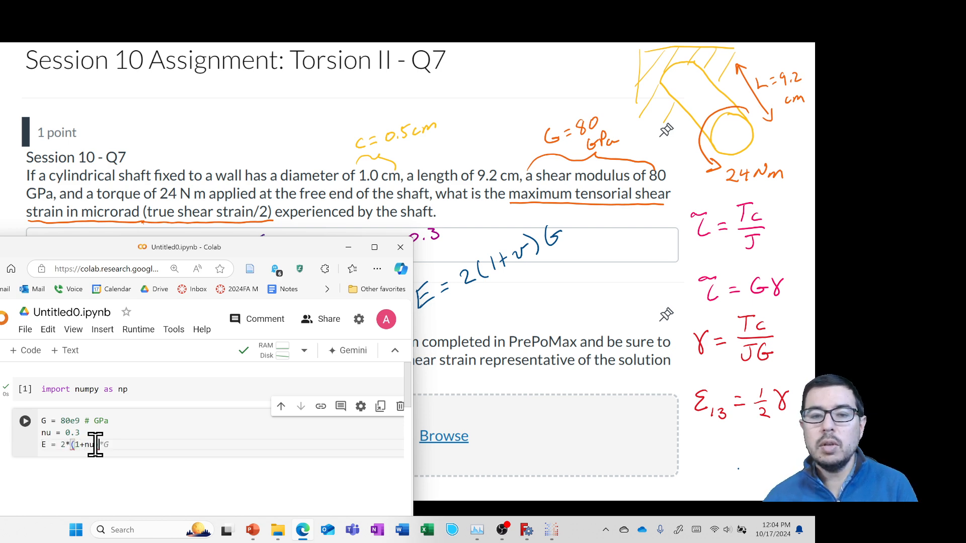
pyautogui.write(')*G')
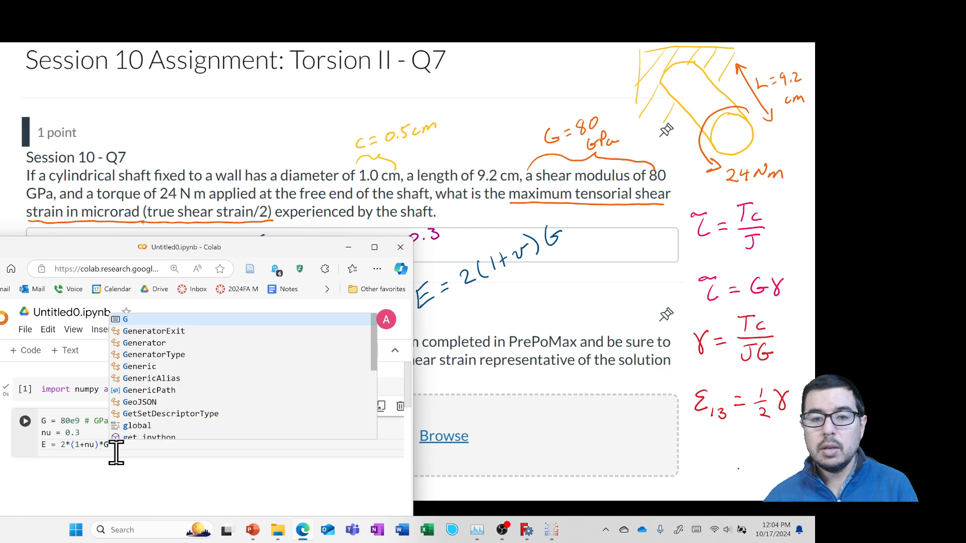
pyautogui.press('Return')
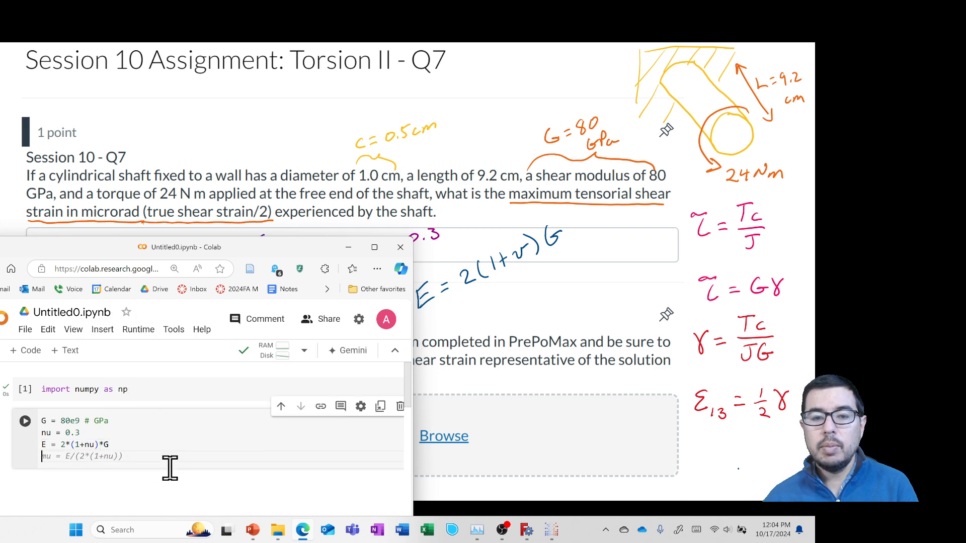
pyautogui.press('Return')
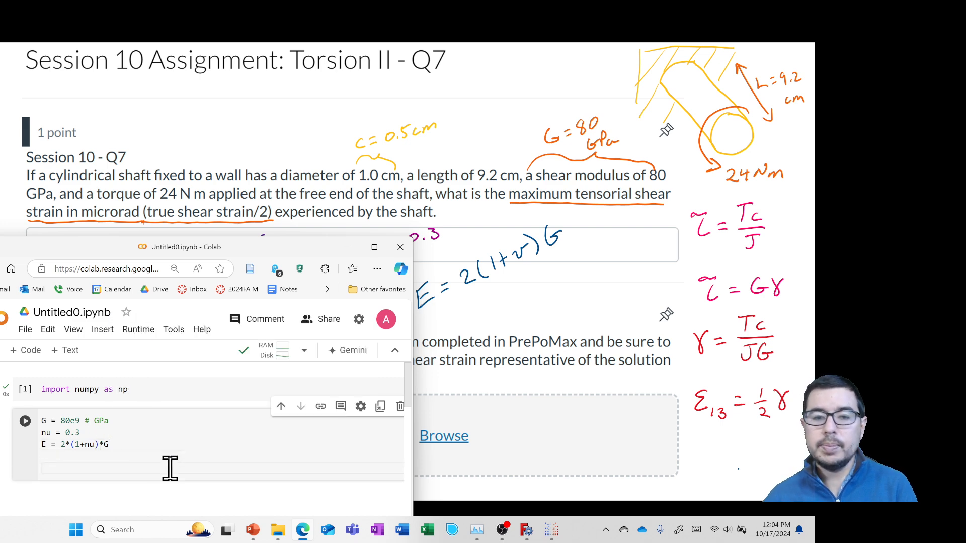
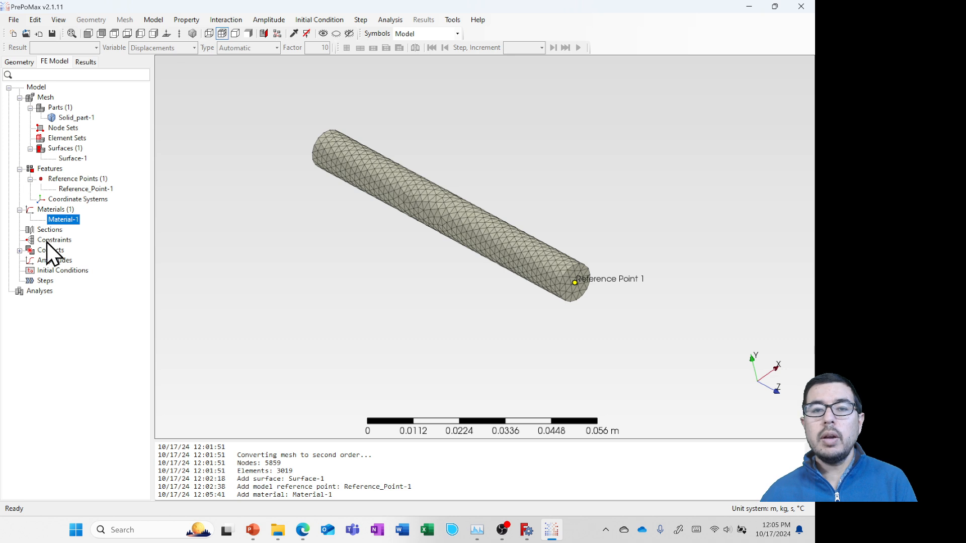
# Create a solid section in PrePoMax that assigns Material-1 to the whole shaft part.
pyautogui.rightClick(46, 232)
pyautogui.click(65, 240)
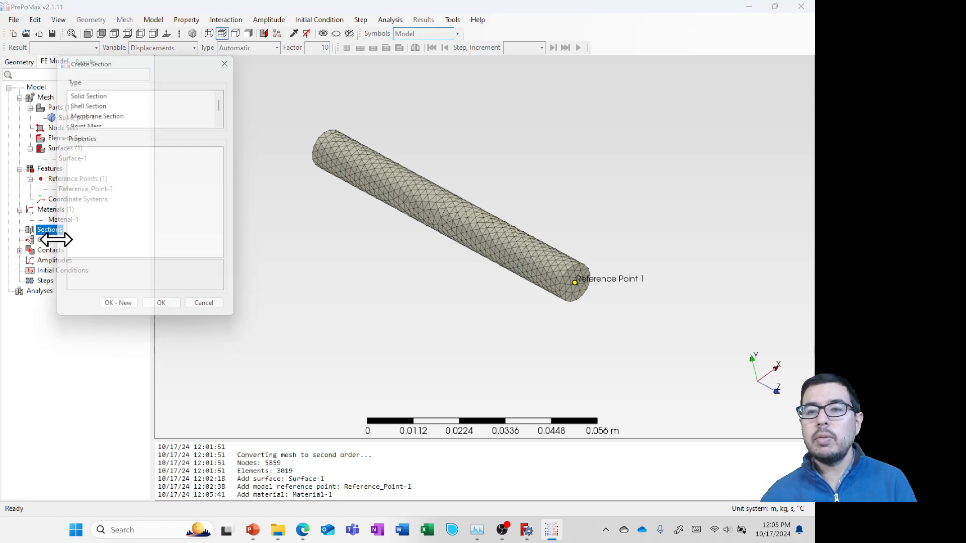
pyautogui.click(96, 95)
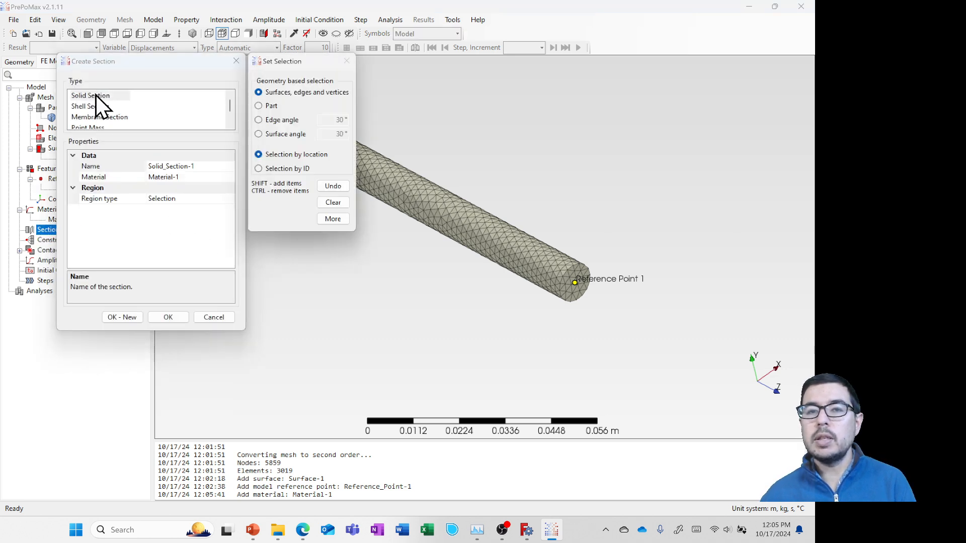
pyautogui.click(273, 107)
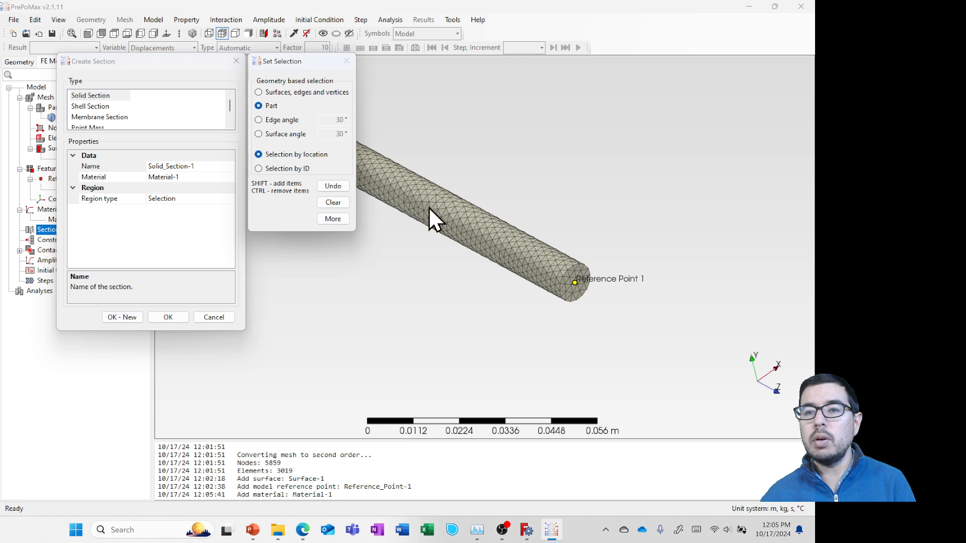
pyautogui.click(458, 221)
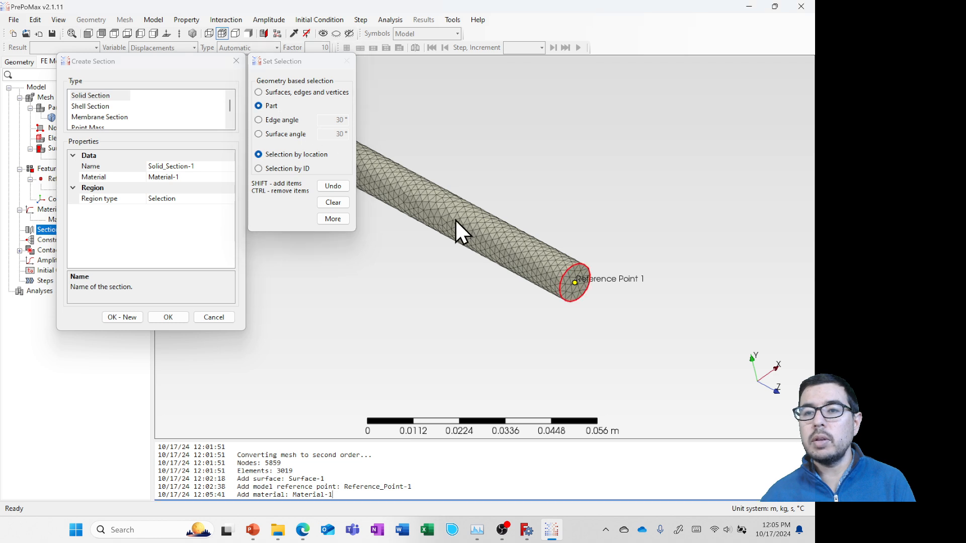
pyautogui.click(177, 316)
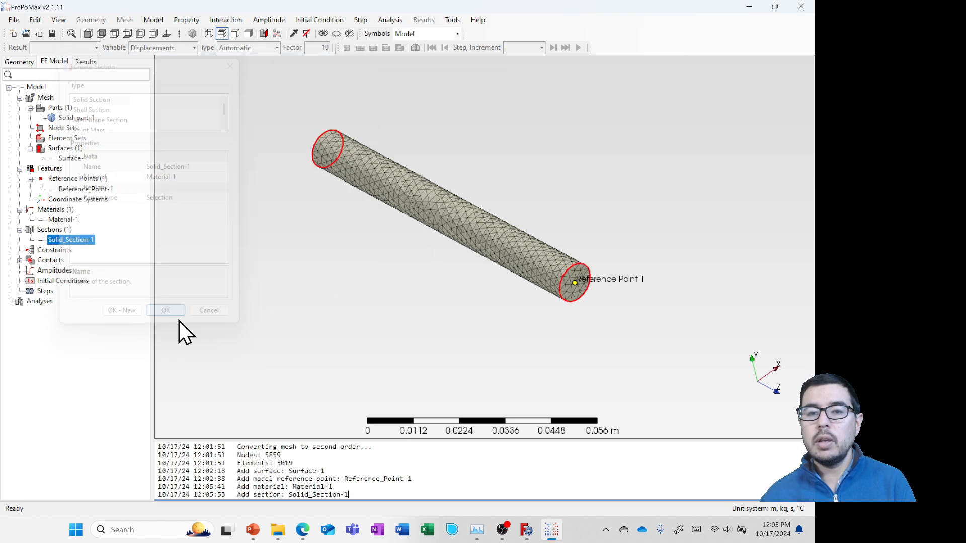
# Create a rigid body constraint that ties the named surface Surface-1 to Reference_Point-1 at the shaft's free end.
pyautogui.click(50, 251)
pyautogui.rightClick(49, 251)
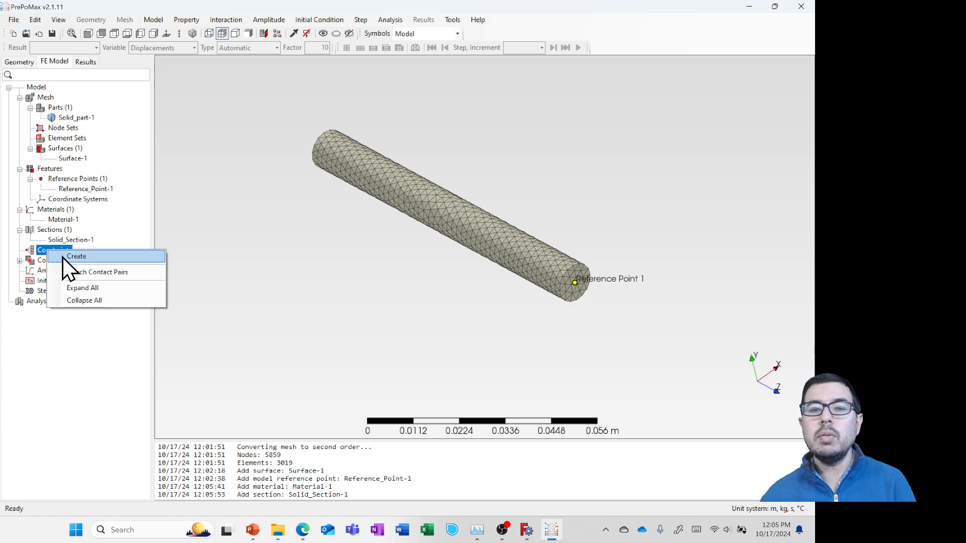
pyautogui.click(70, 257)
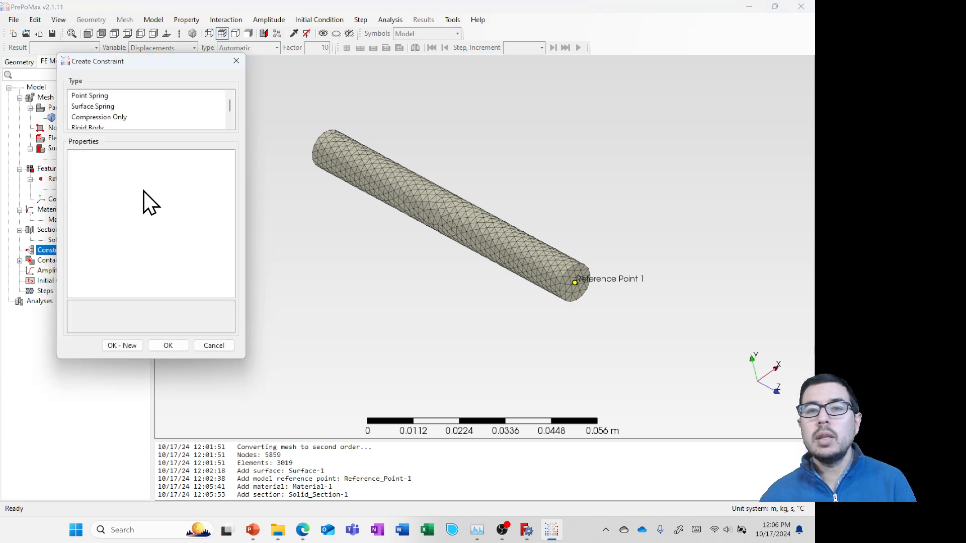
pyautogui.scroll(-1, 130, 123)
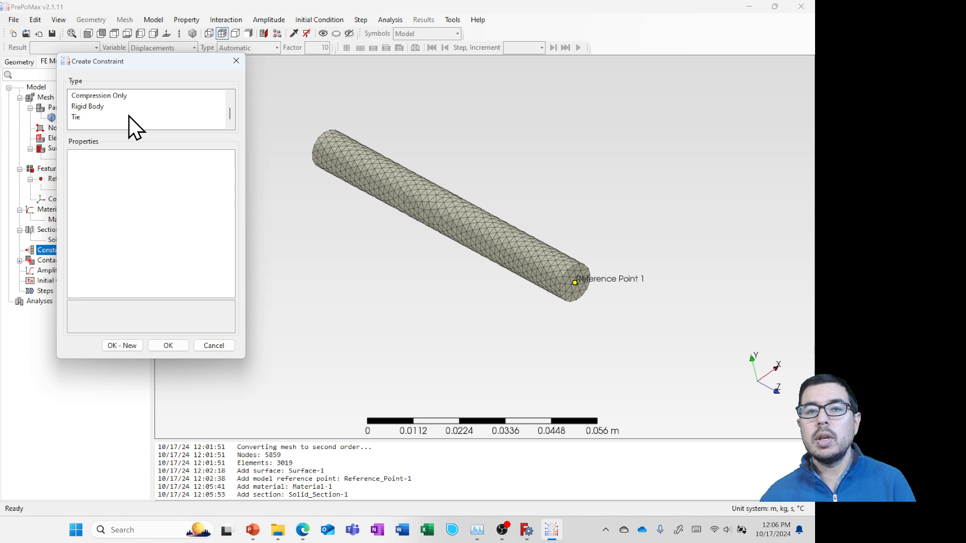
pyautogui.click(92, 107)
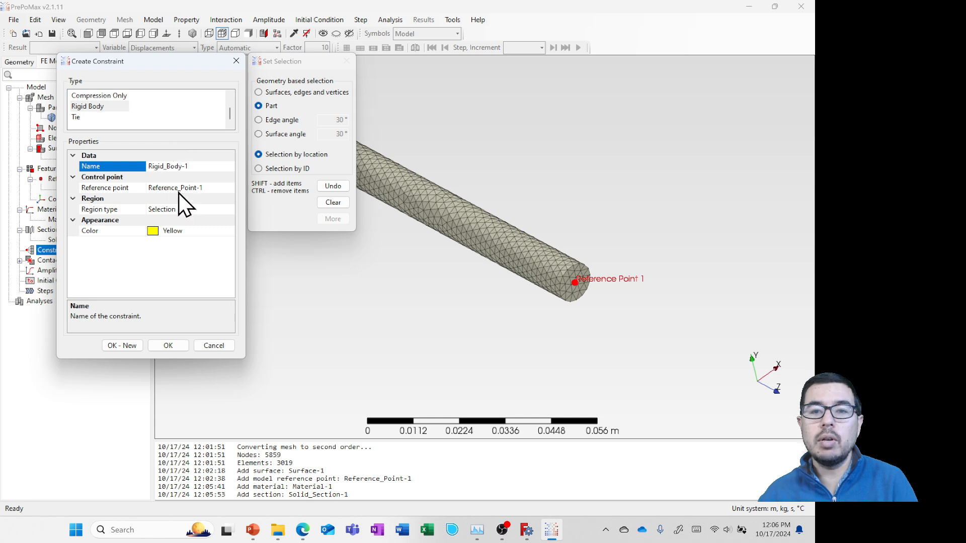
pyautogui.click(179, 210)
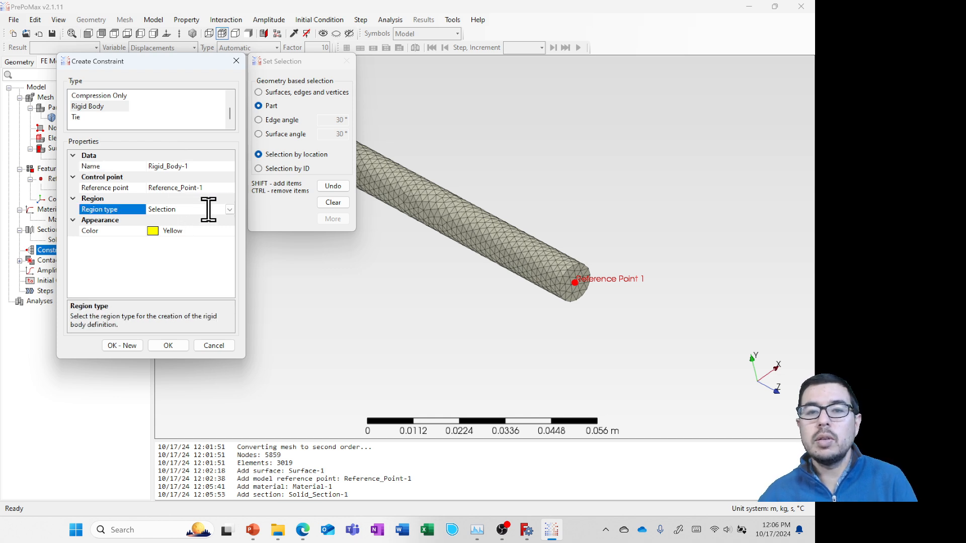
pyautogui.click(230, 209)
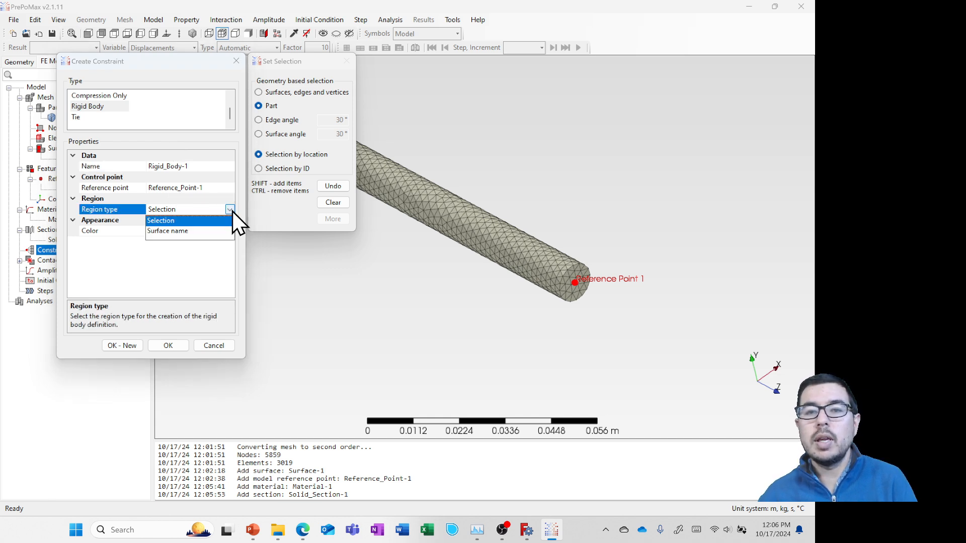
pyautogui.click(188, 231)
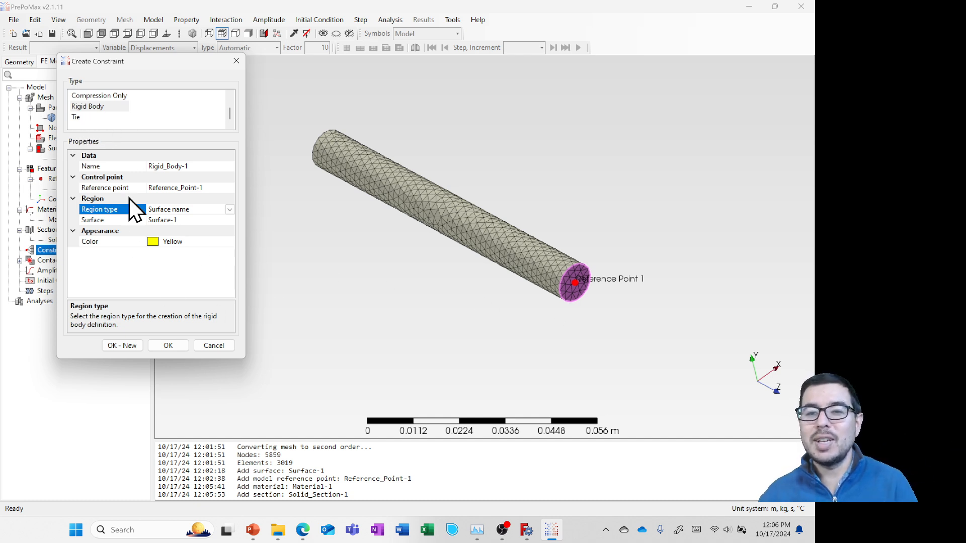
pyautogui.click(164, 348)
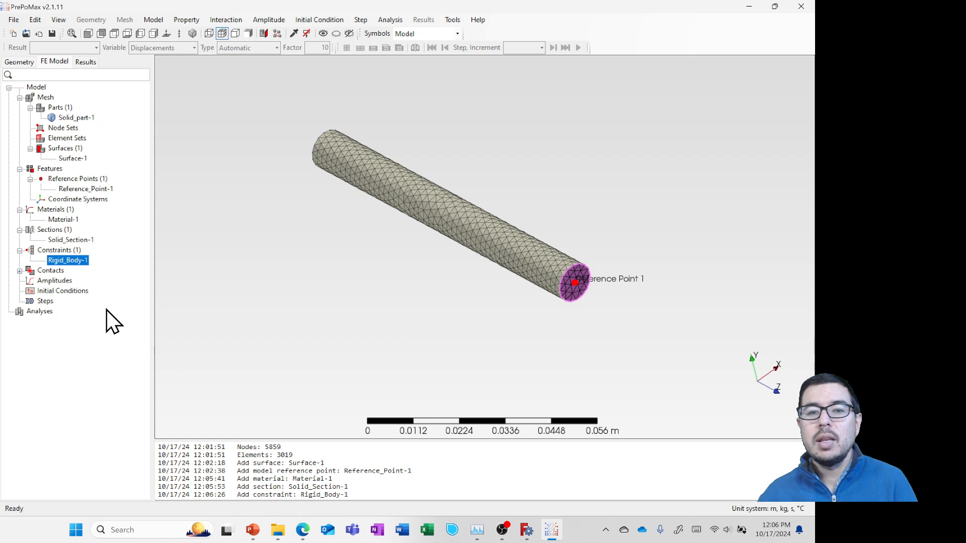
# Create a static step for the analysis with its default settings.
pyautogui.click(49, 280)
pyautogui.rightClick(44, 301)
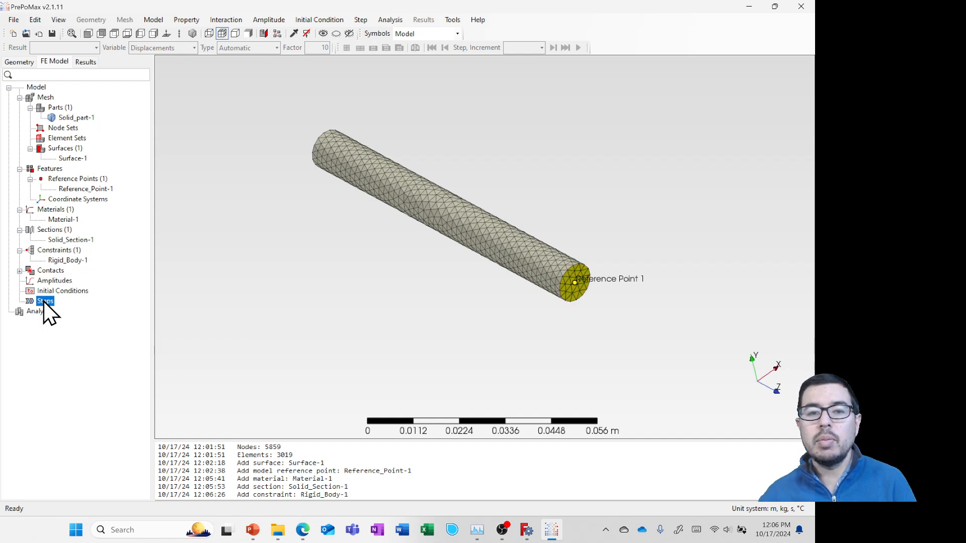
pyautogui.click(73, 307)
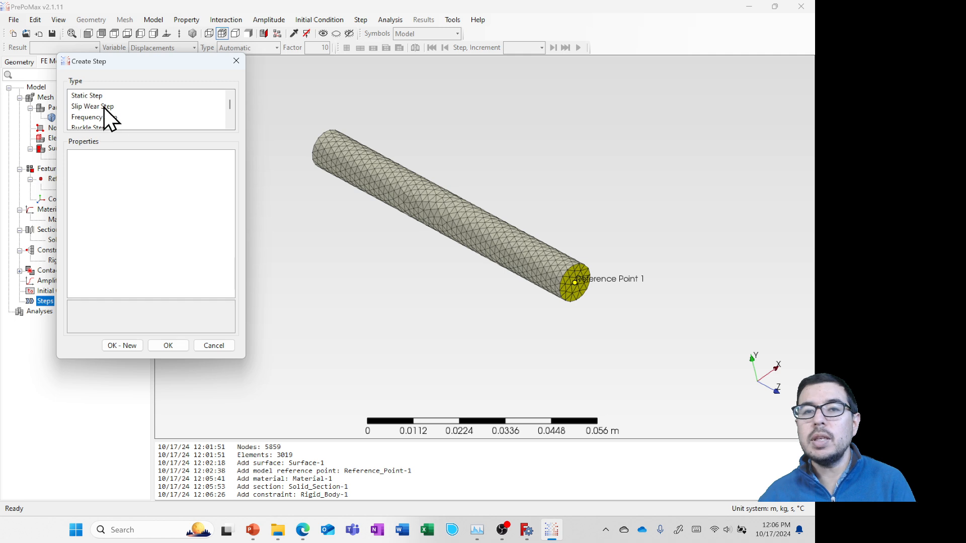
pyautogui.click(101, 98)
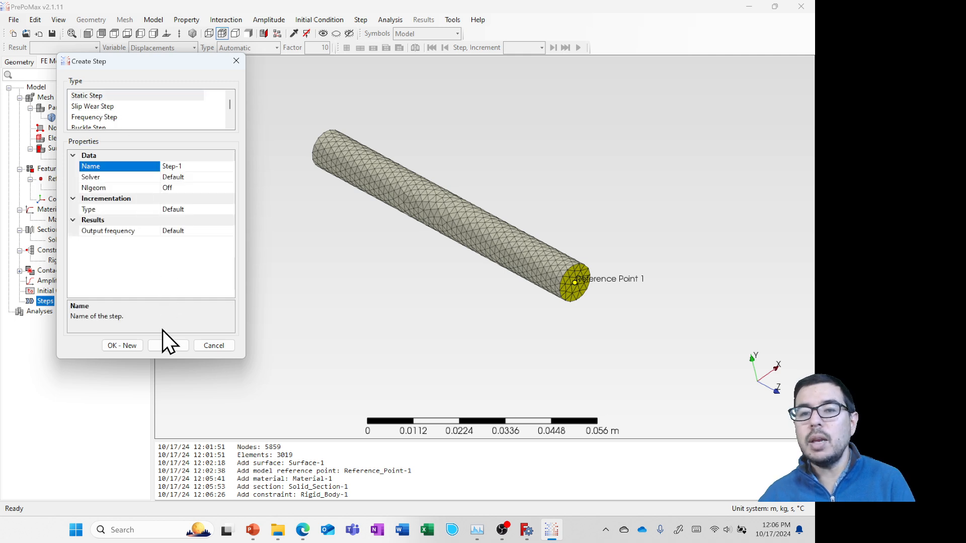
pyautogui.click(167, 346)
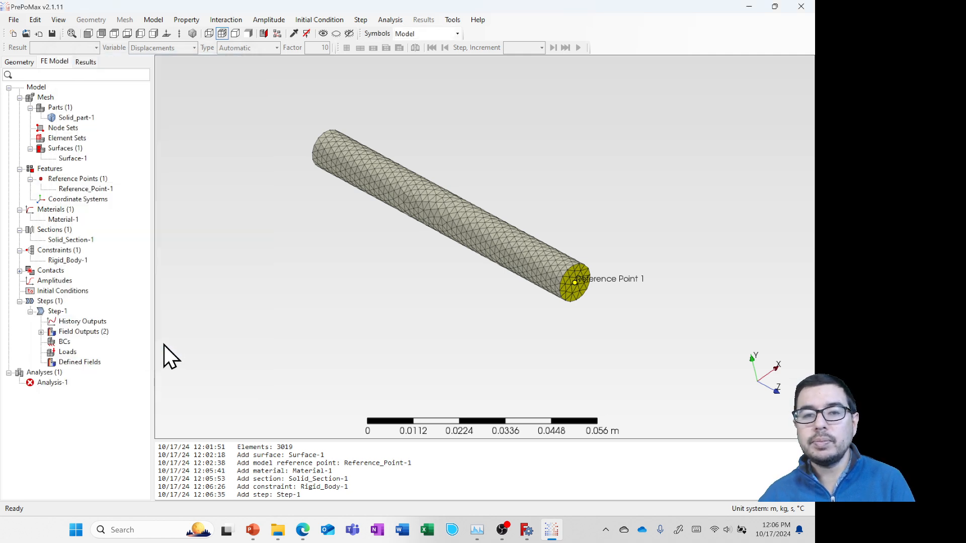
# Add a fixed boundary condition on the shaft's end face opposite the reference point.
pyautogui.rightClick(58, 343)
pyautogui.click(74, 347)
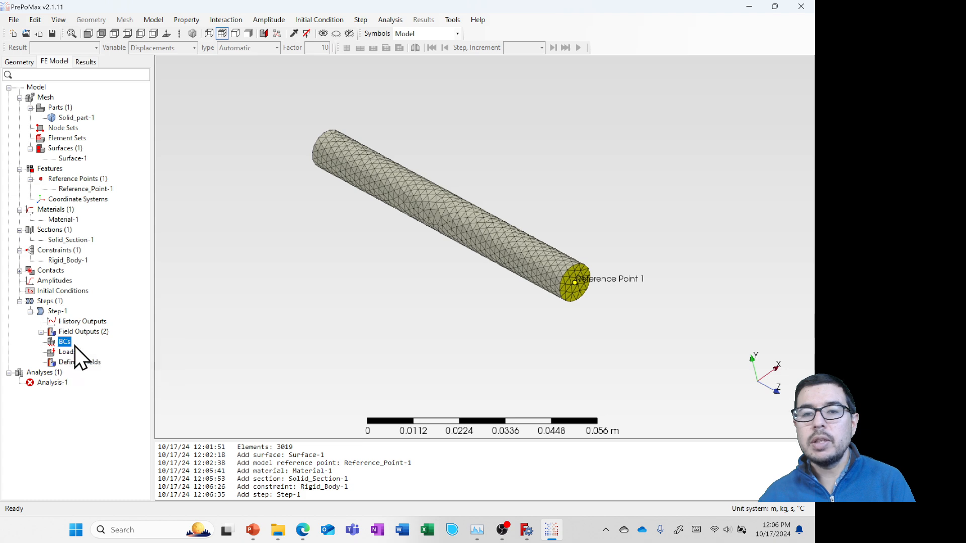
pyautogui.moveTo(338, 187); pyautogui.dragTo(468, 264, button='middle')
pyautogui.click(80, 97)
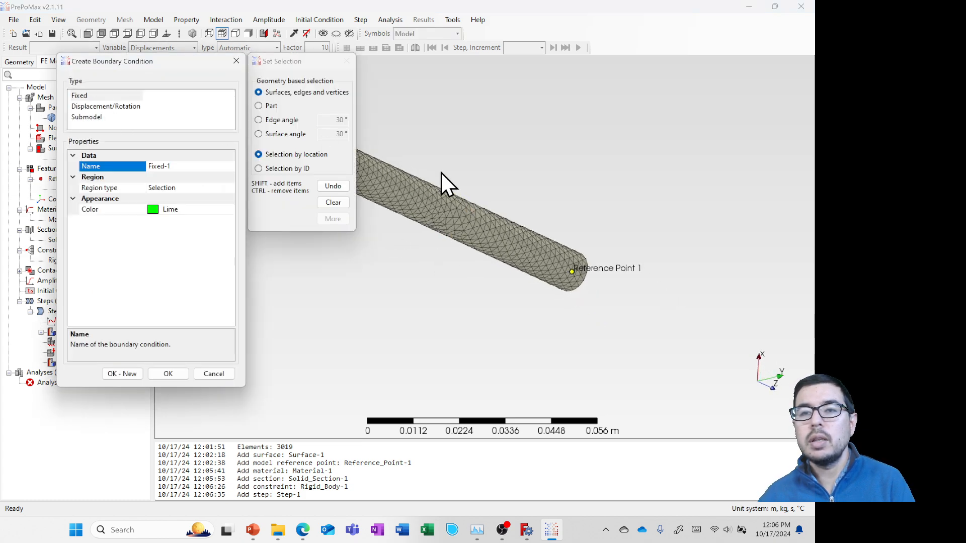
pyautogui.moveTo(439, 179); pyautogui.dragTo(441, 236, button='middle')
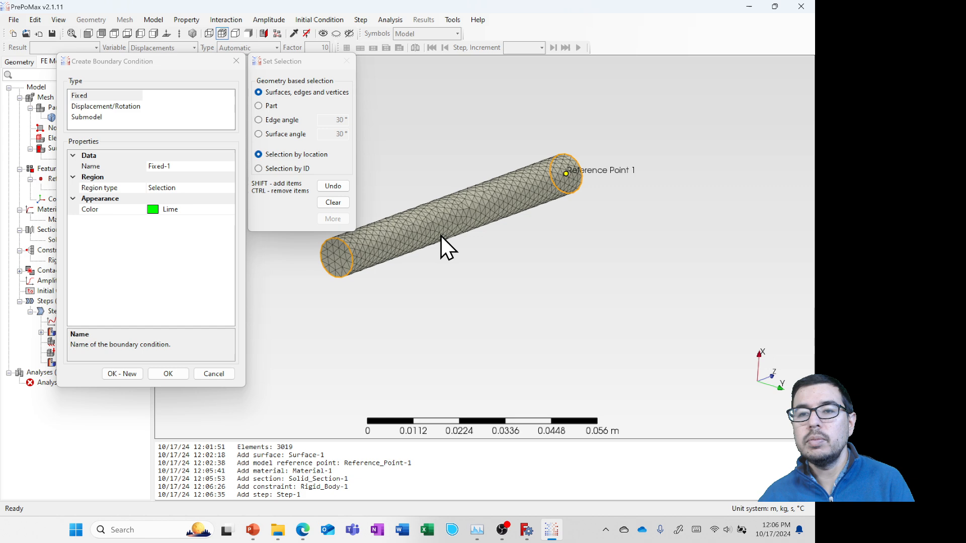
pyautogui.click(329, 262)
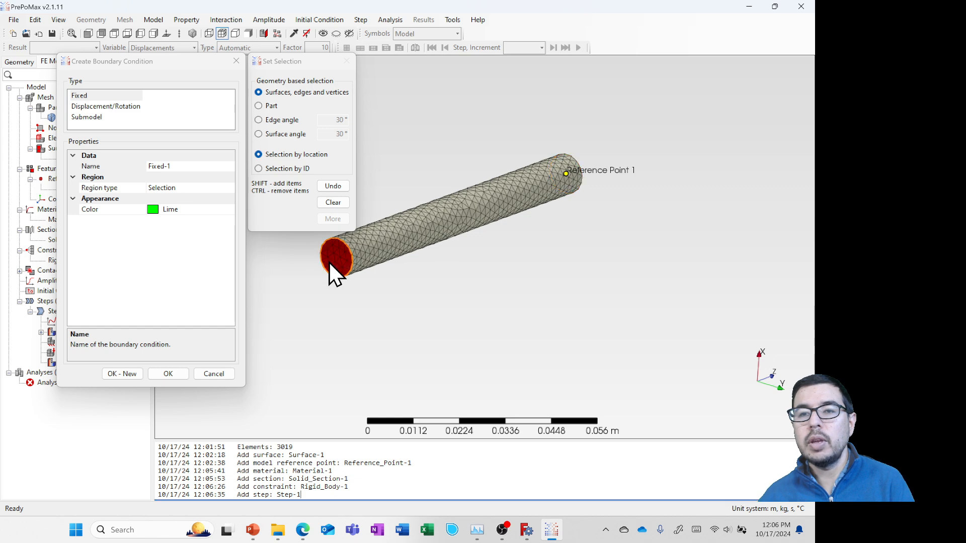
pyautogui.click(169, 374)
# Start a moment load in the static step, with its region type set to reference point name and Reference_Point-1 as target.
pyautogui.moveTo(452, 256); pyautogui.dragTo(293, 301, button='middle')
pyautogui.click(67, 362)
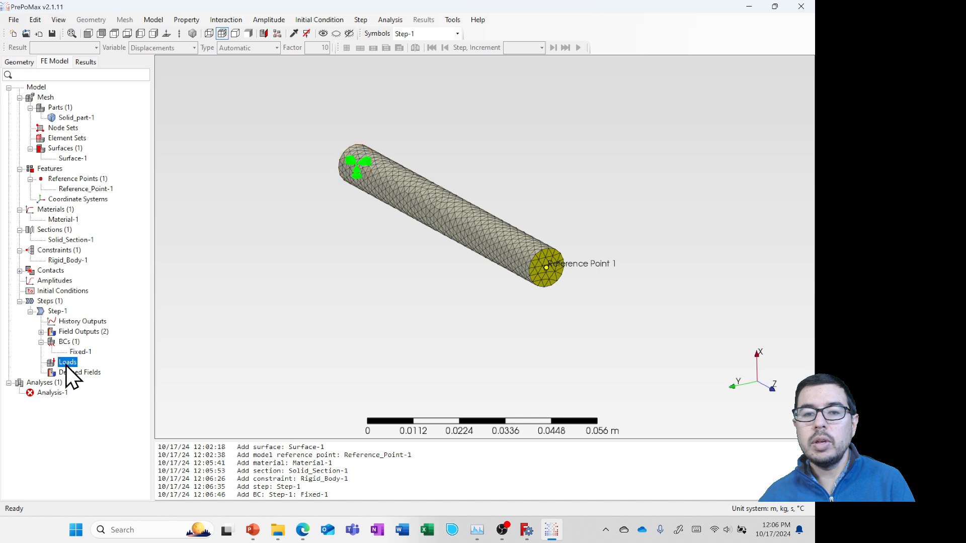
pyautogui.rightClick(65, 364)
pyautogui.click(80, 372)
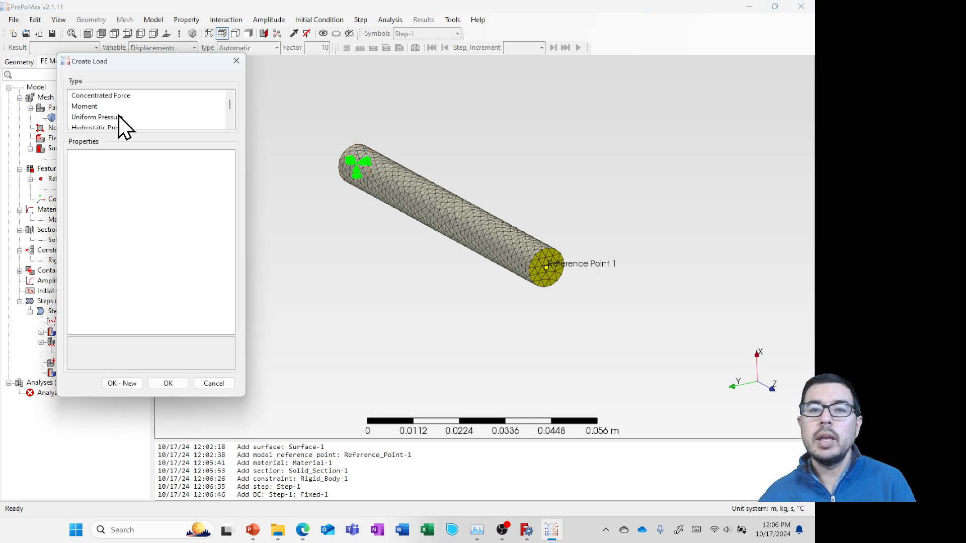
pyautogui.click(95, 107)
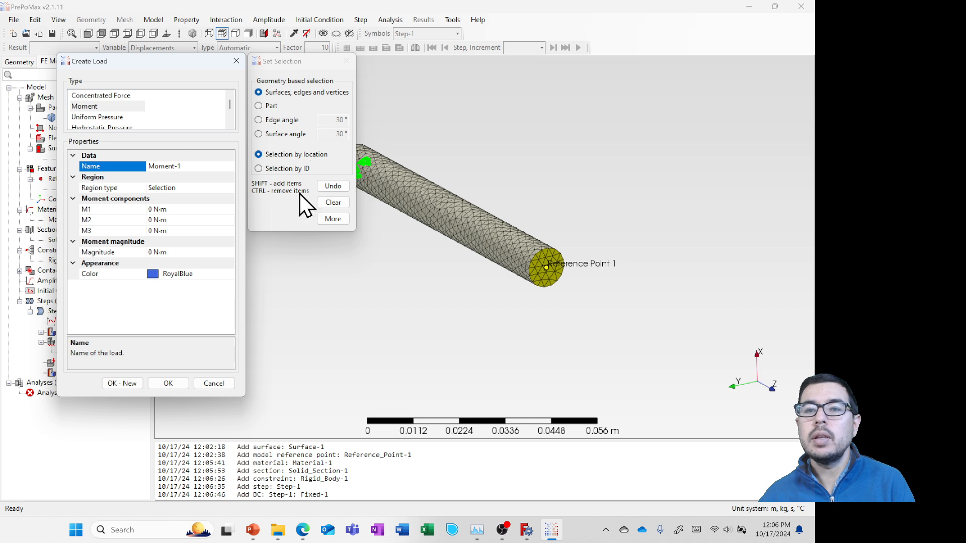
pyautogui.click(179, 188)
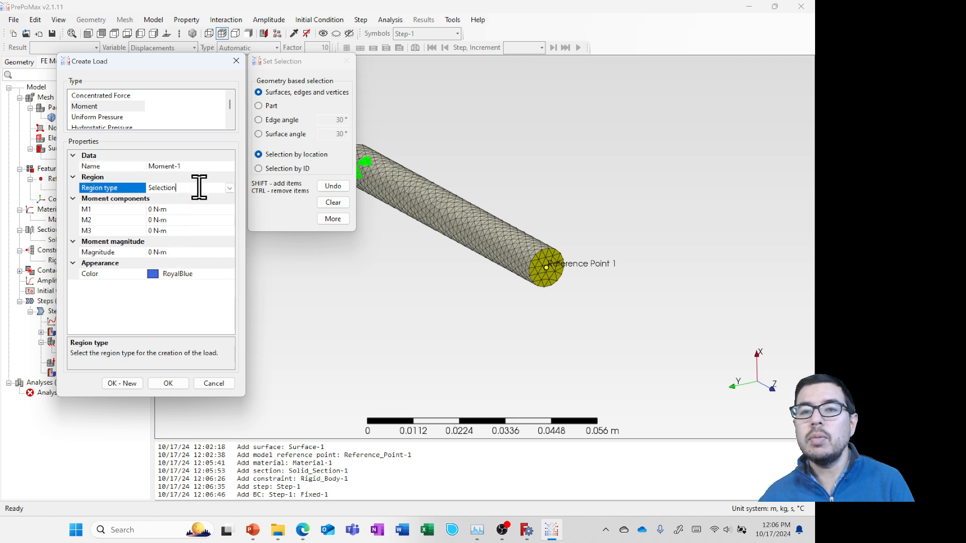
pyautogui.click(230, 188)
pyautogui.click(182, 212)
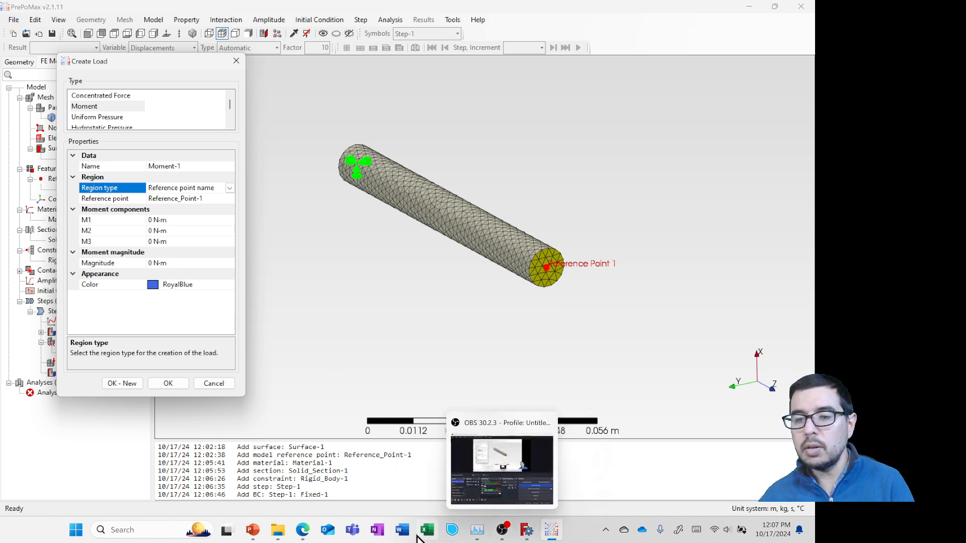
# Check the applied torque in the Torsion II - Q7 problem statement in the PowerPoint slide show and return to PrePoMax.
pyautogui.moveTo(252, 530)
pyautogui.click(251, 509)
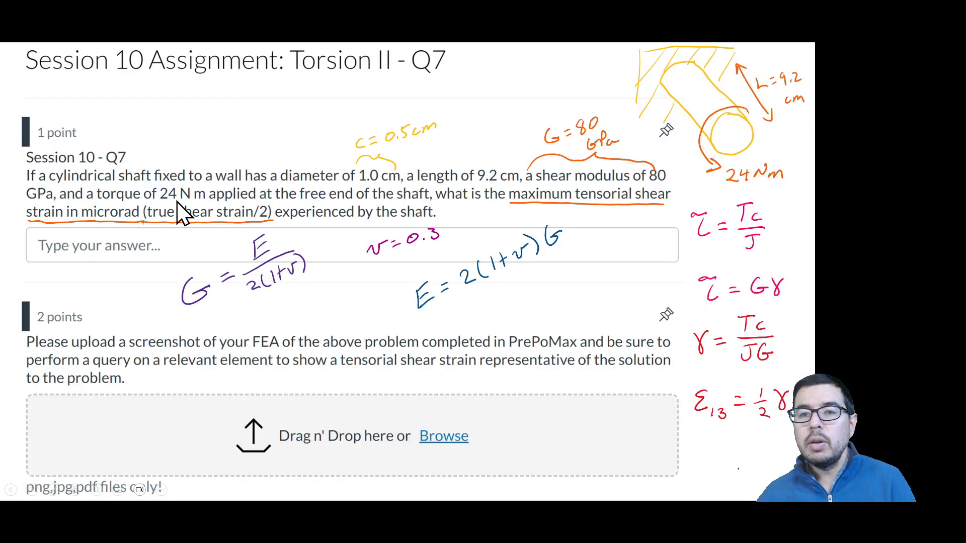
pyautogui.click(226, 530)
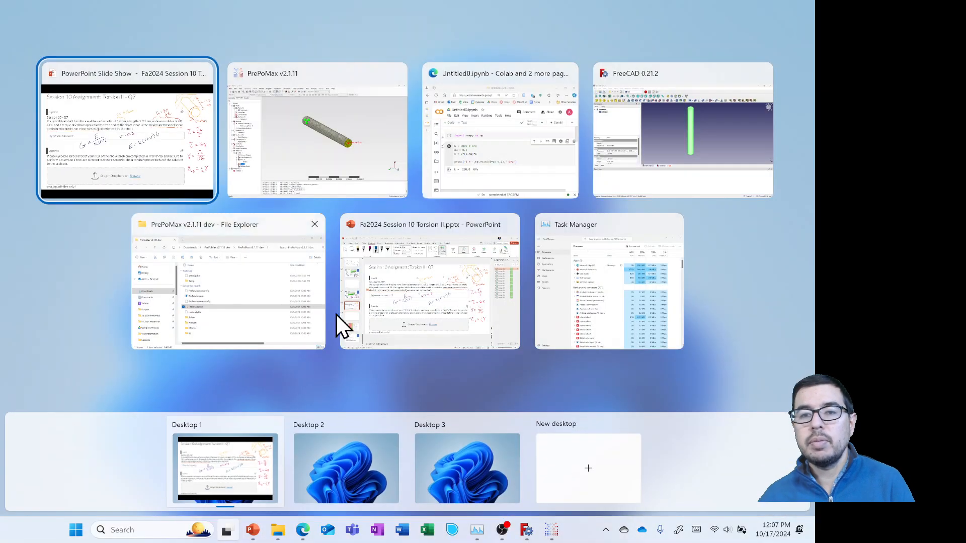
pyautogui.click(638, 147)
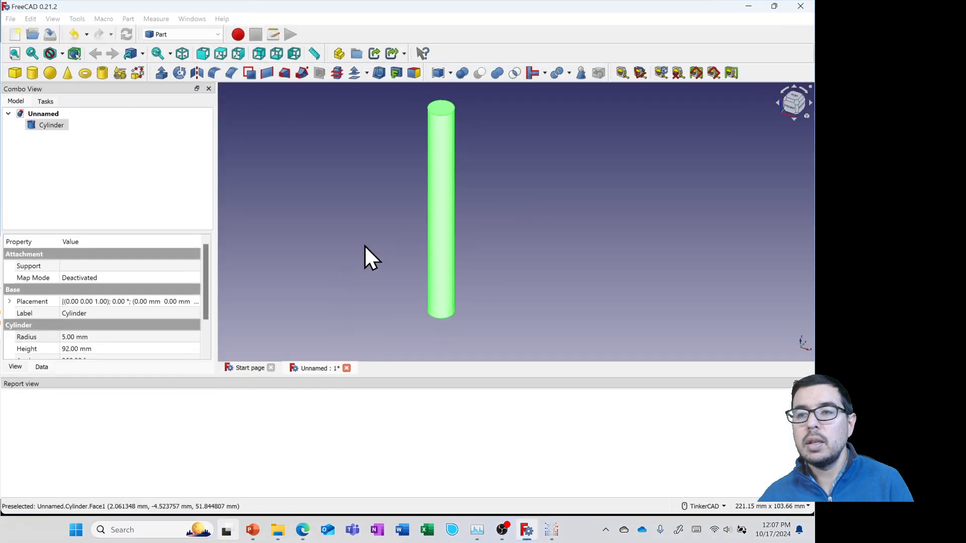
pyautogui.press('super+Tab')
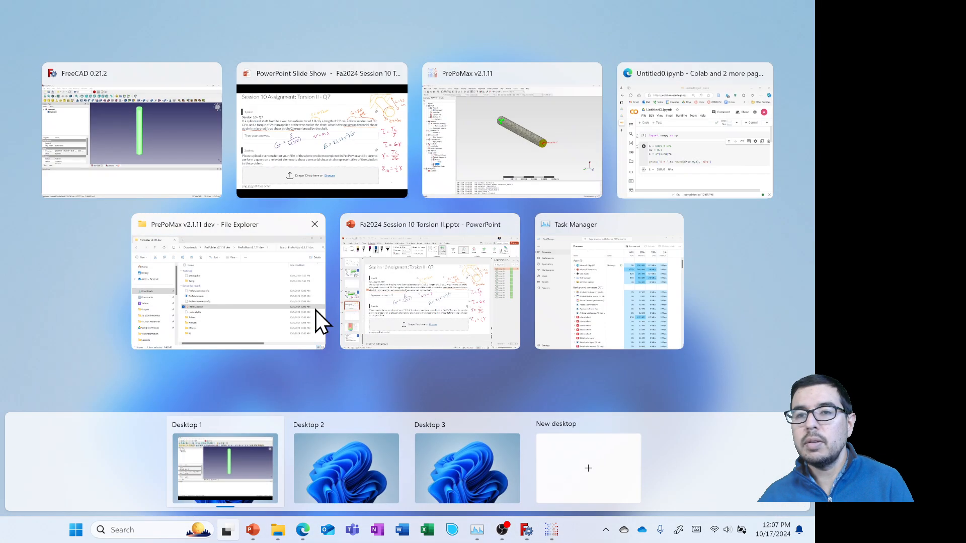
pyautogui.click(447, 184)
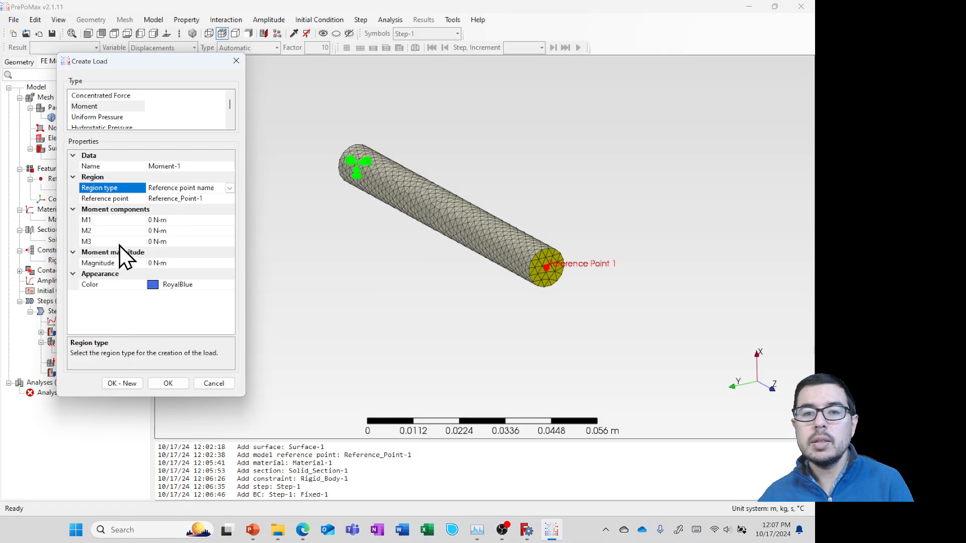
# Set the moment's M3 component to 24 N·m about the shaft axis and create the load.
pyautogui.click(155, 241)
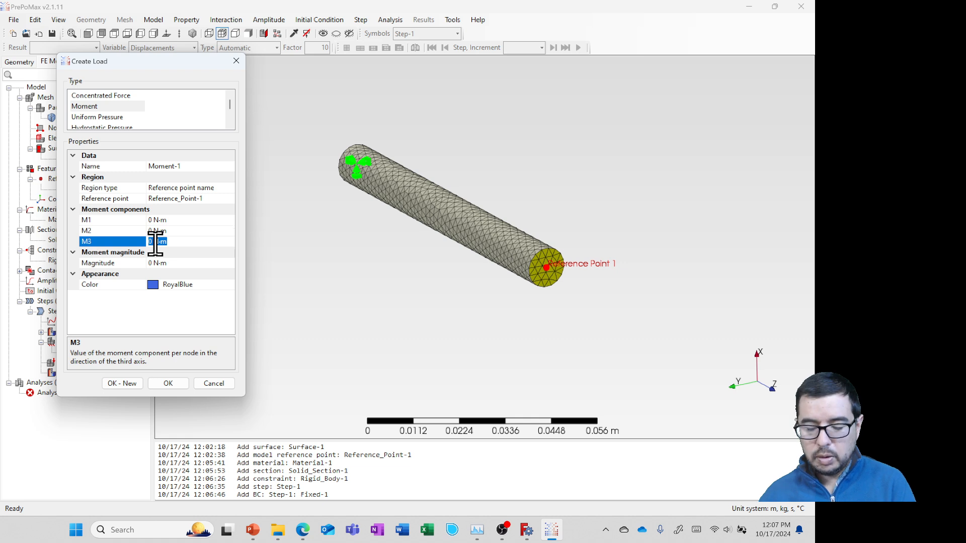
pyautogui.write('24')
pyautogui.click(155, 262)
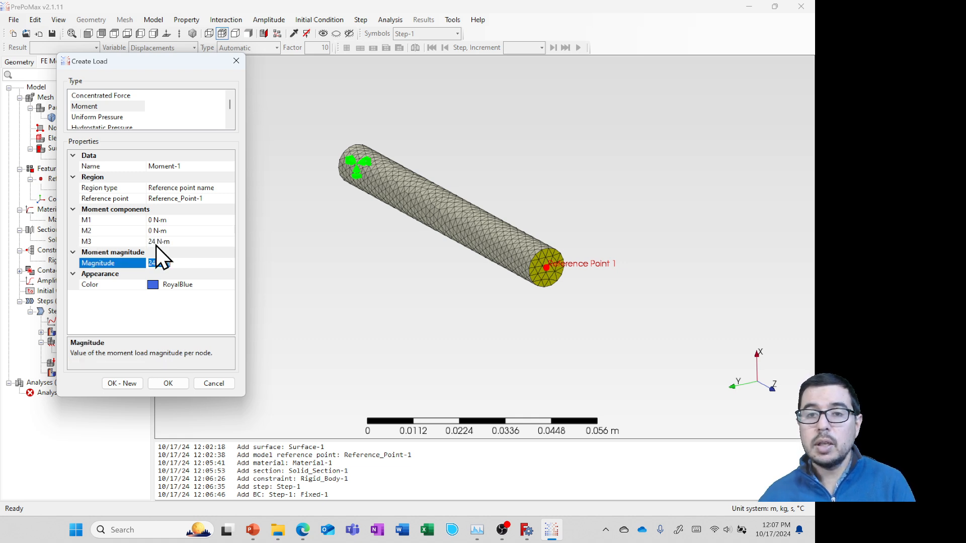
pyautogui.click(173, 383)
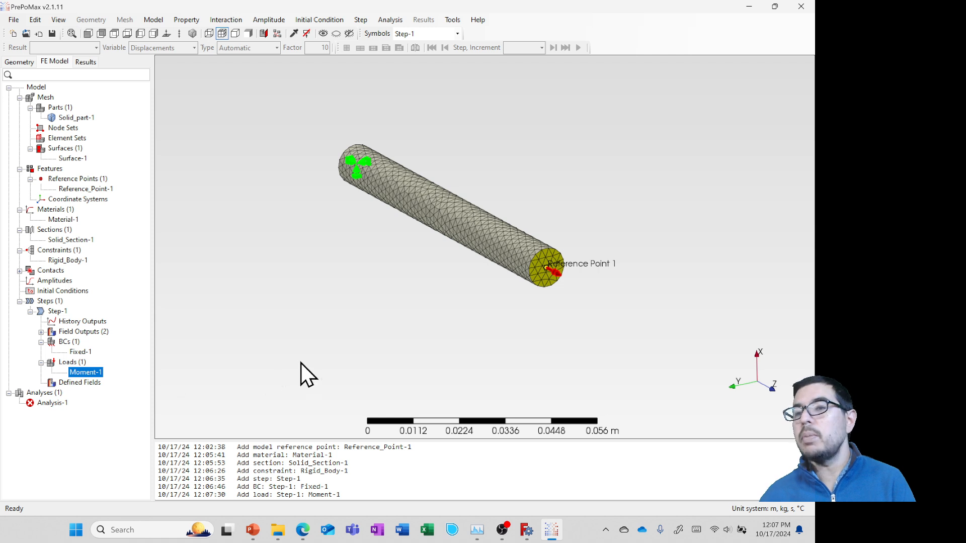
# Run Analysis-1, overwriting the existing analysis files, and open its results.
pyautogui.rightClick(47, 404)
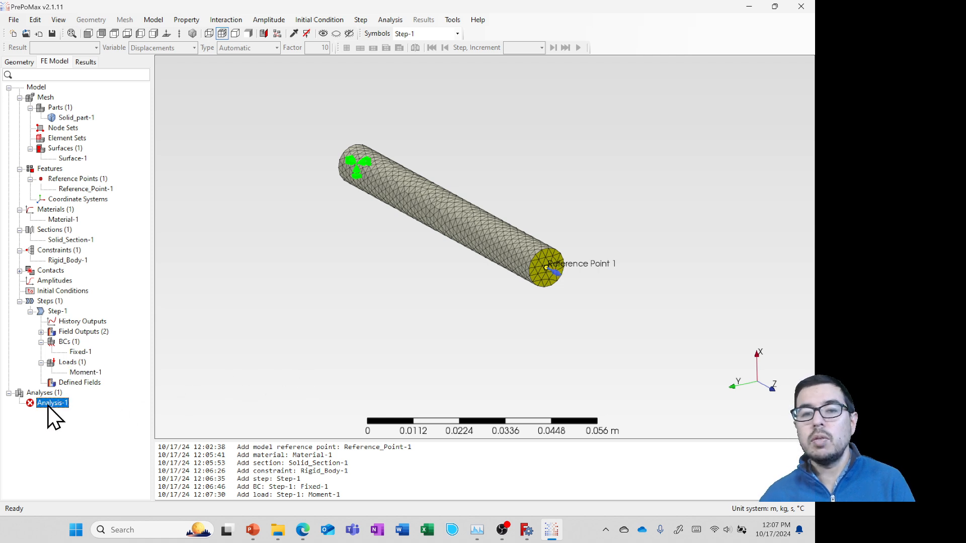
pyautogui.click(80, 414)
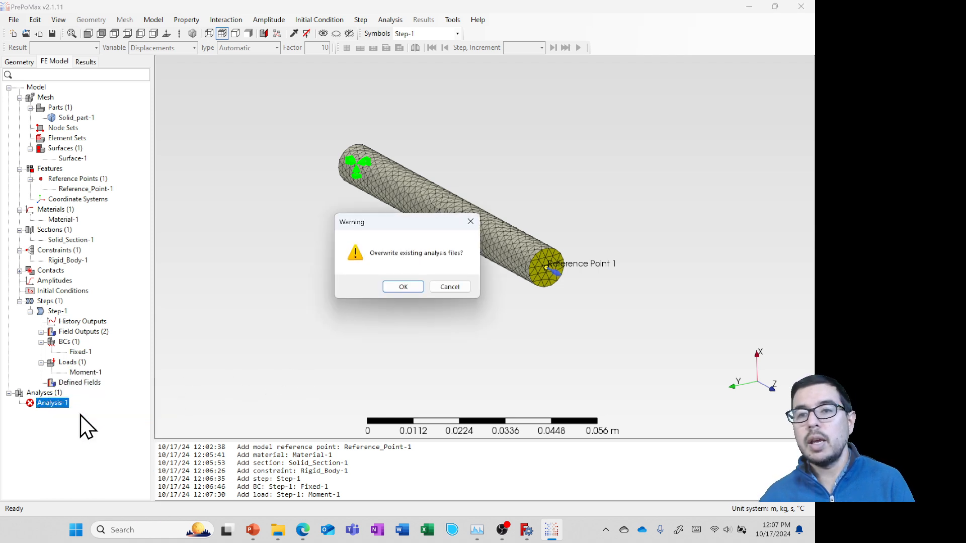
pyautogui.click(395, 285)
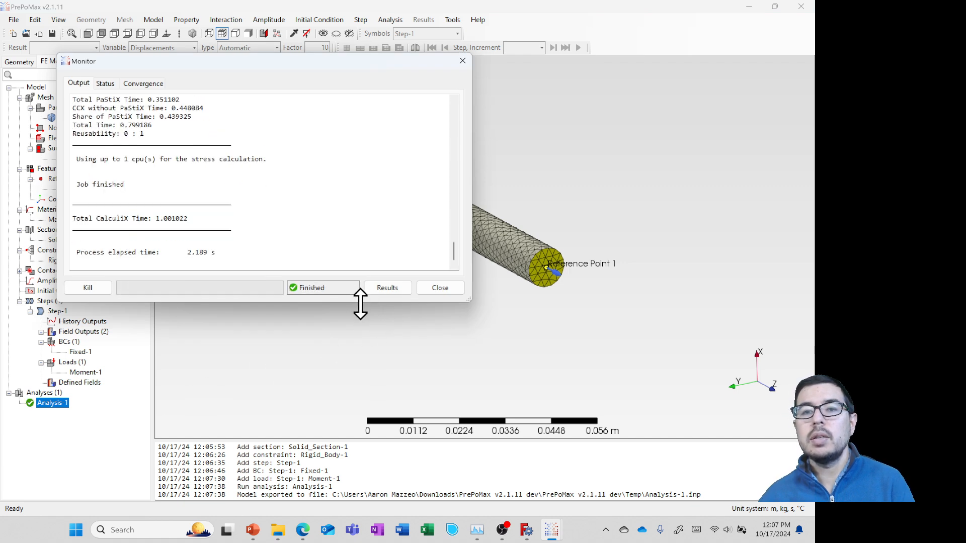
pyautogui.click(392, 286)
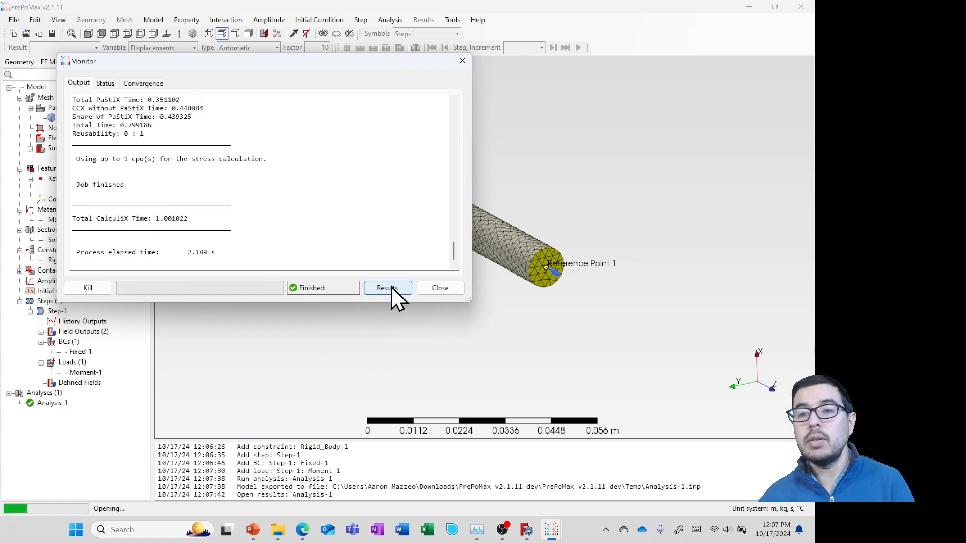
# Expand the TOSTRAIN field outputs and switch to the Torsion II - Q7 PowerPoint slide show to review the shear strain formulas.
pyautogui.moveTo(415, 297); pyautogui.dragTo(434, 323, button='middle')
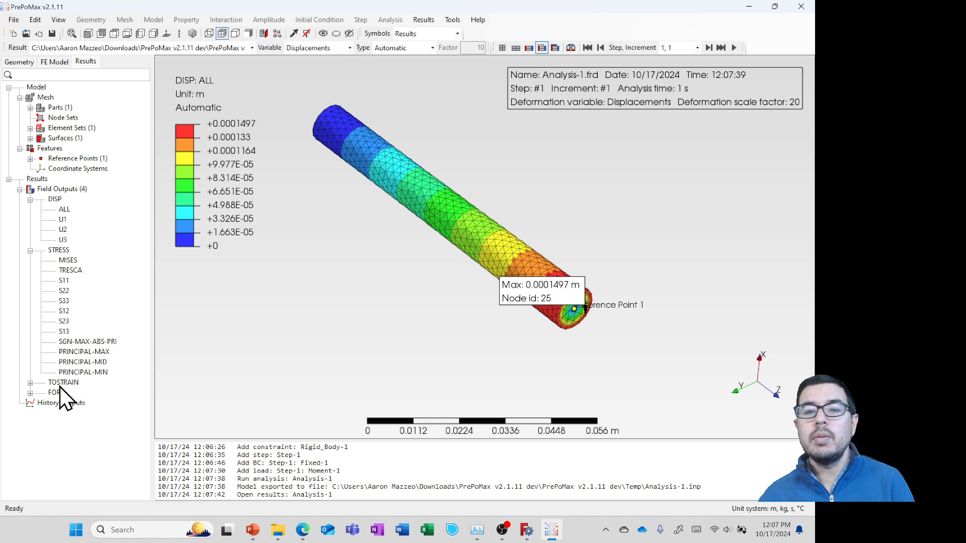
pyautogui.click(30, 384)
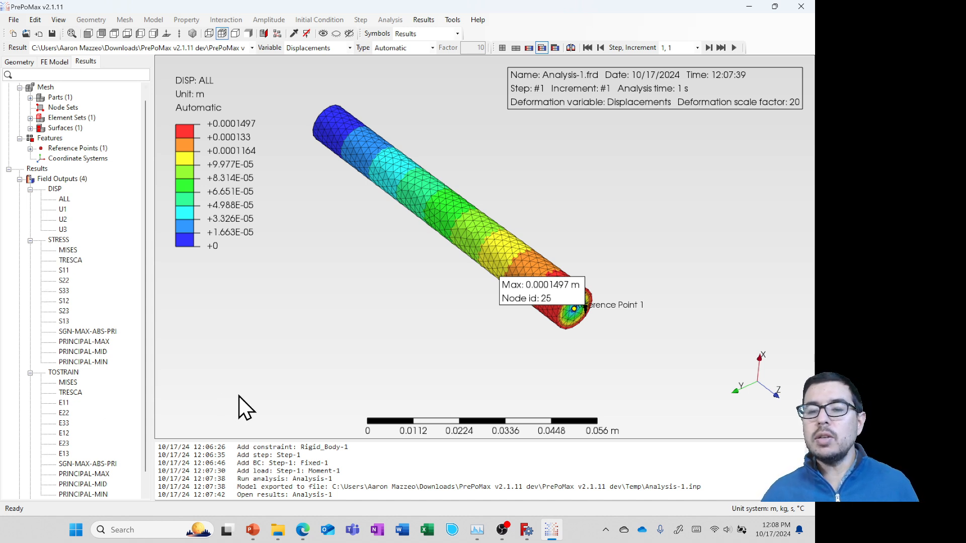
pyautogui.moveTo(253, 536)
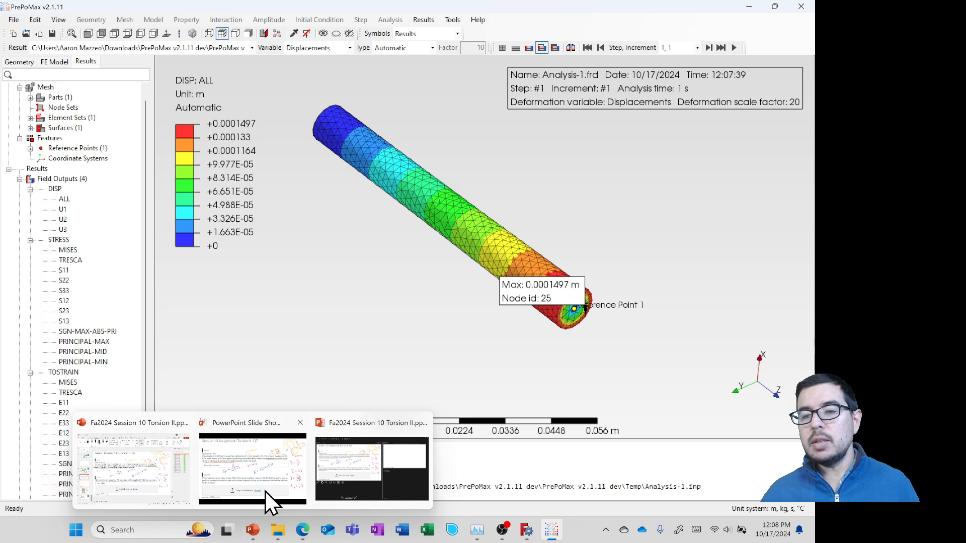
pyautogui.moveTo(267, 495)
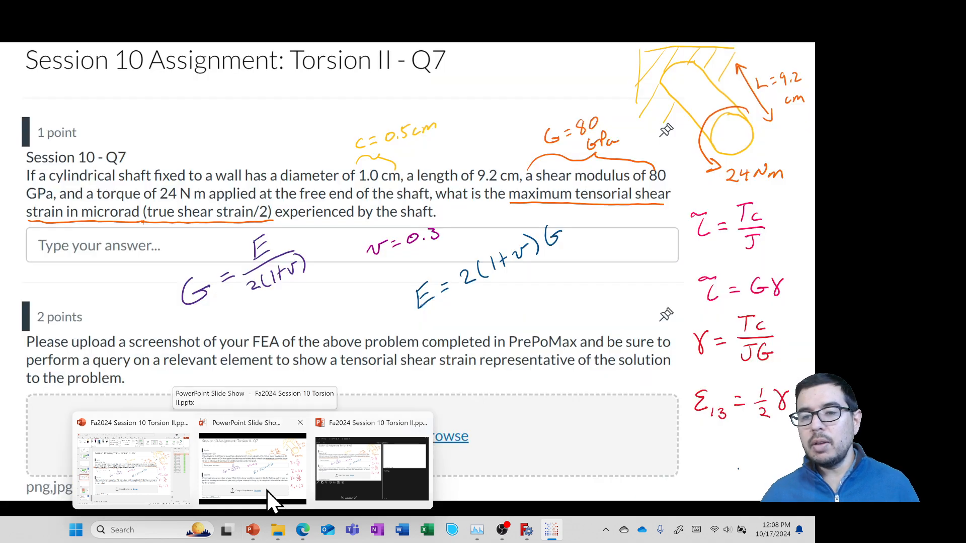
pyautogui.click(268, 494)
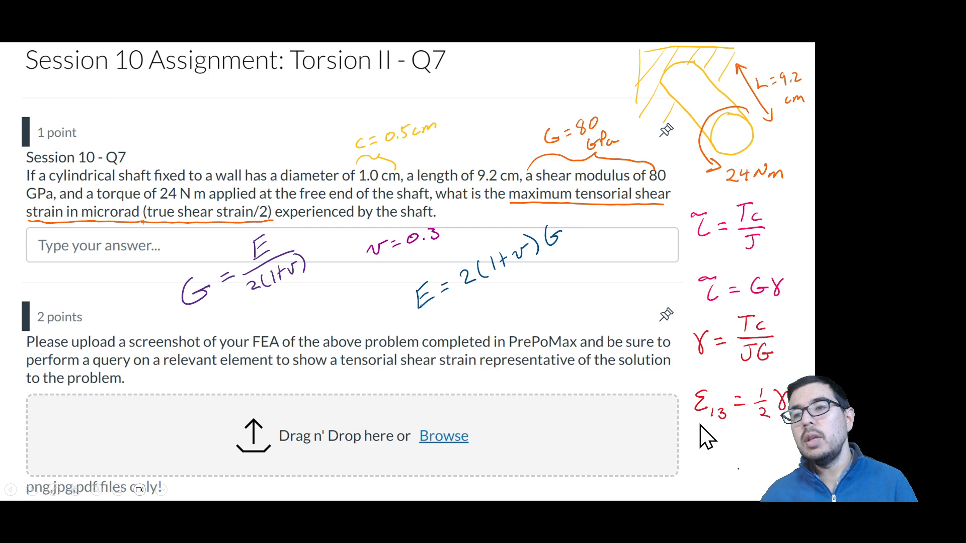
# Switch to the Untitled0.ipynb Colab notebook, reposition its window over the slide, and add a code cell below the E calculation.
pyautogui.press('super+Tab')
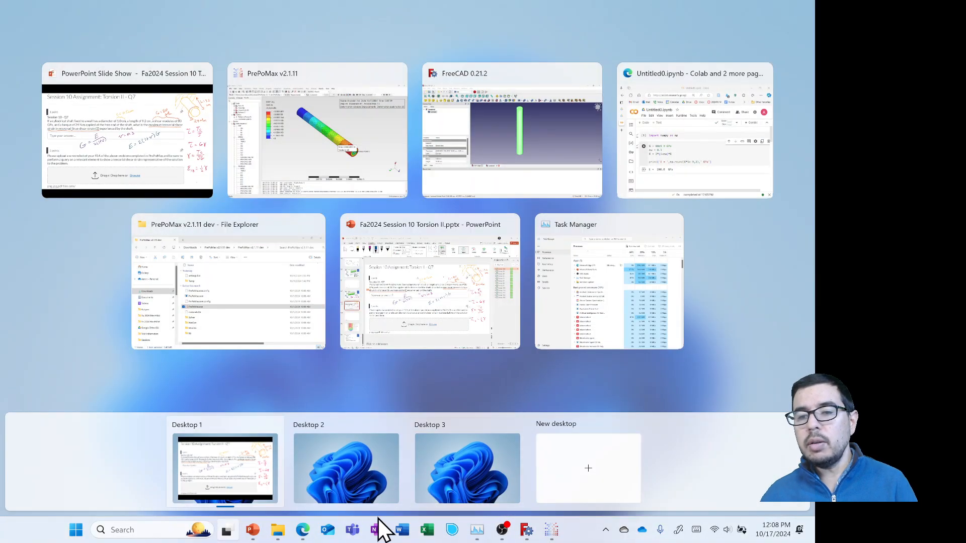
pyautogui.moveTo(303, 535)
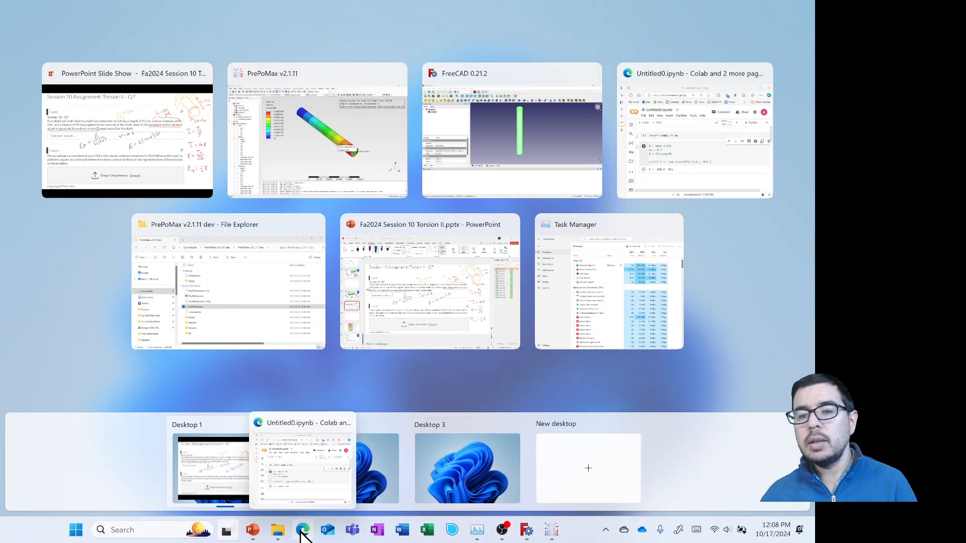
pyautogui.click(303, 487)
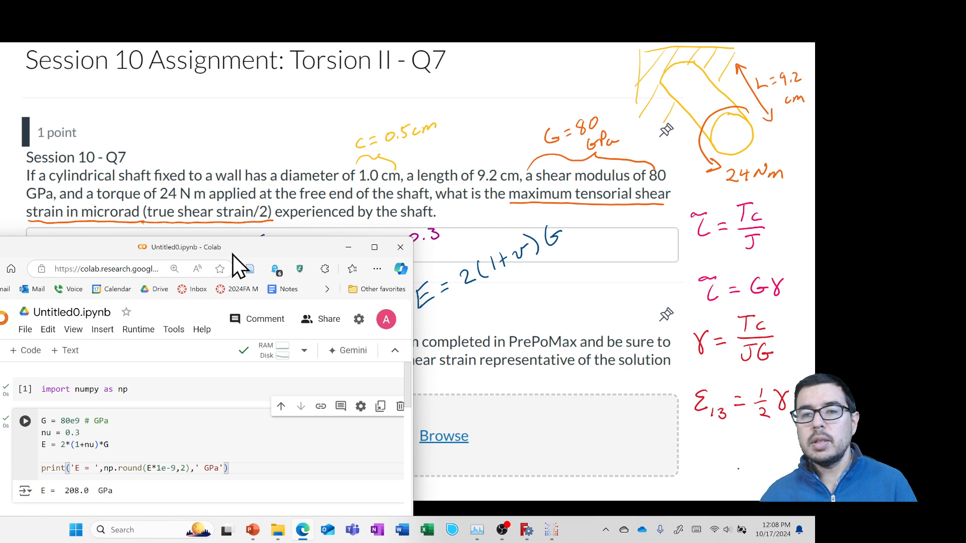
pyautogui.moveTo(232, 252); pyautogui.dragTo(260, 152)
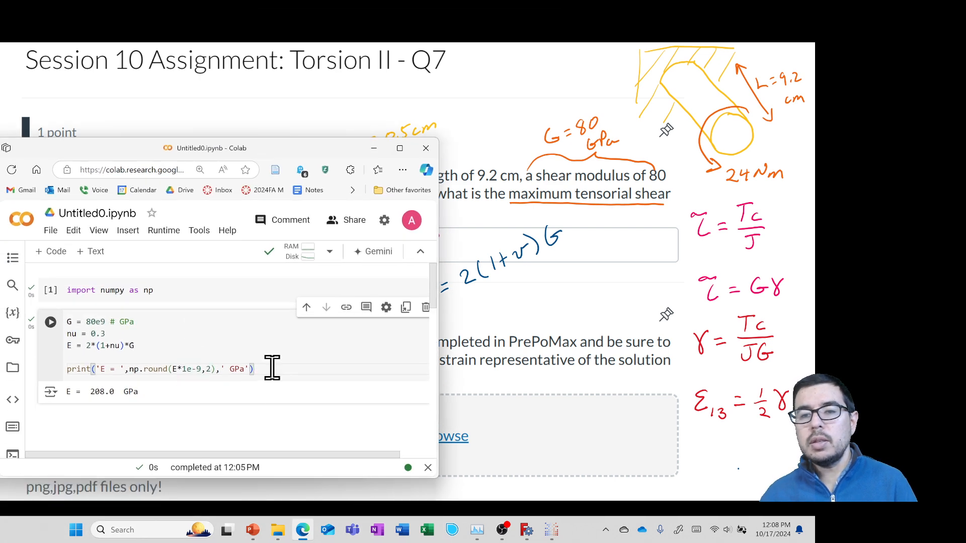
pyautogui.moveTo(208, 427)
pyautogui.click(217, 410)
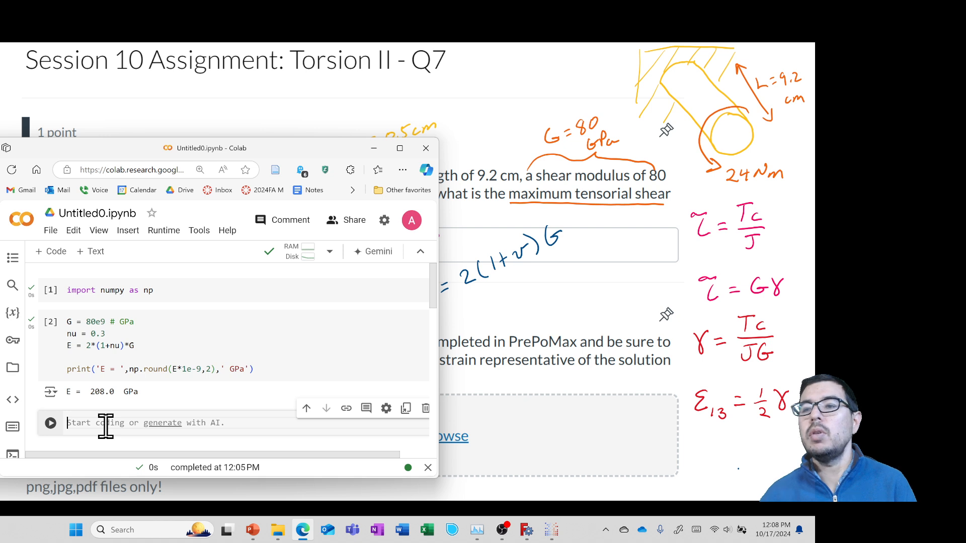
# Define the torque as T = 24 # N m and the shaft radius as c = 0.5e-2 # m in the new cell.
pyautogui.write('T = 24 # N')
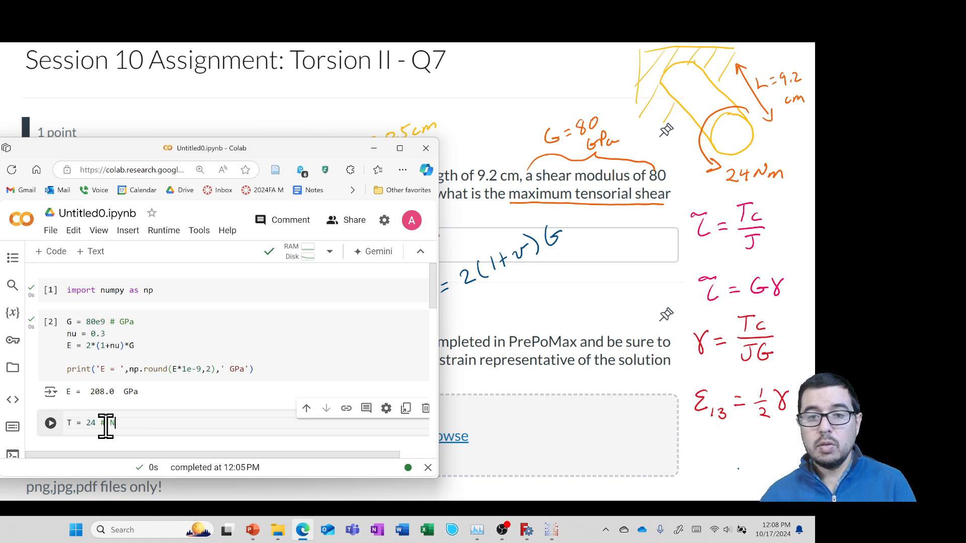
pyautogui.write(' m')
pyautogui.press('Return')
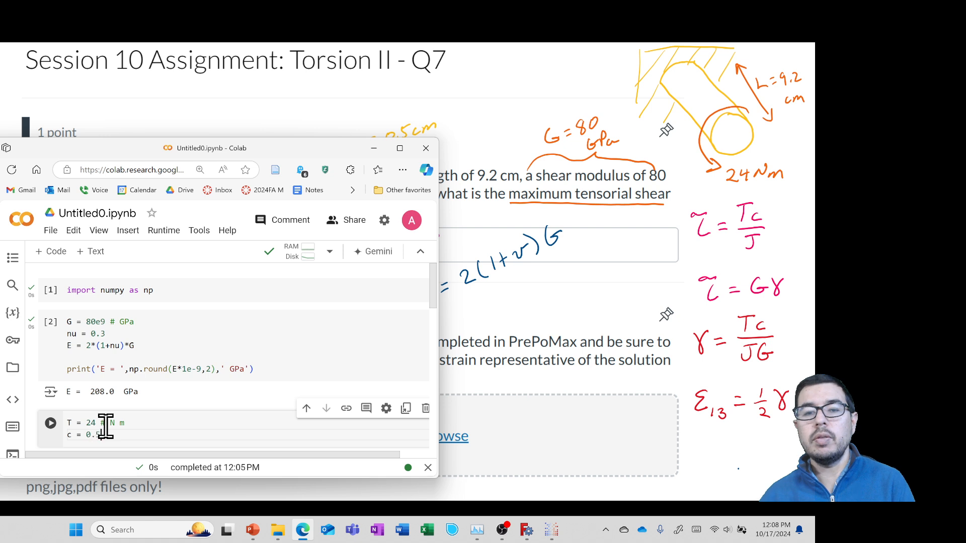
pyautogui.write('c = 0.5e-2 ')
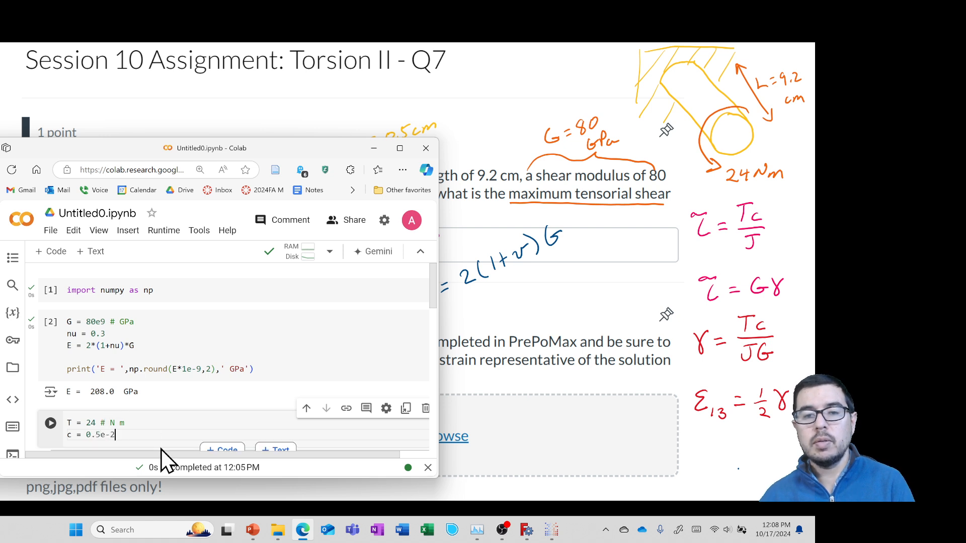
pyautogui.write('# m')
pyautogui.press('Return')
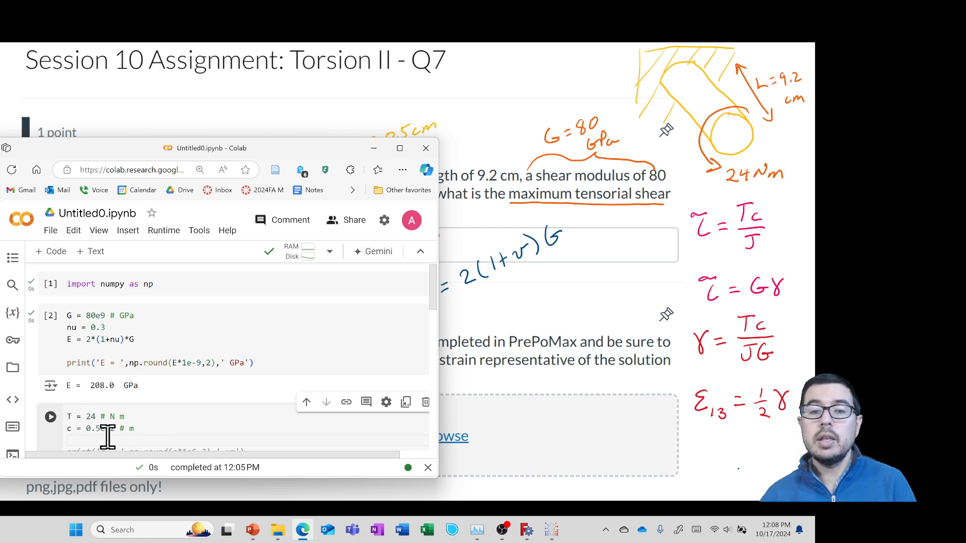
# Add the polar moment of inertia line J = np.pi/2*c**4 # m^4 below the radius.
pyautogui.write('J = ')
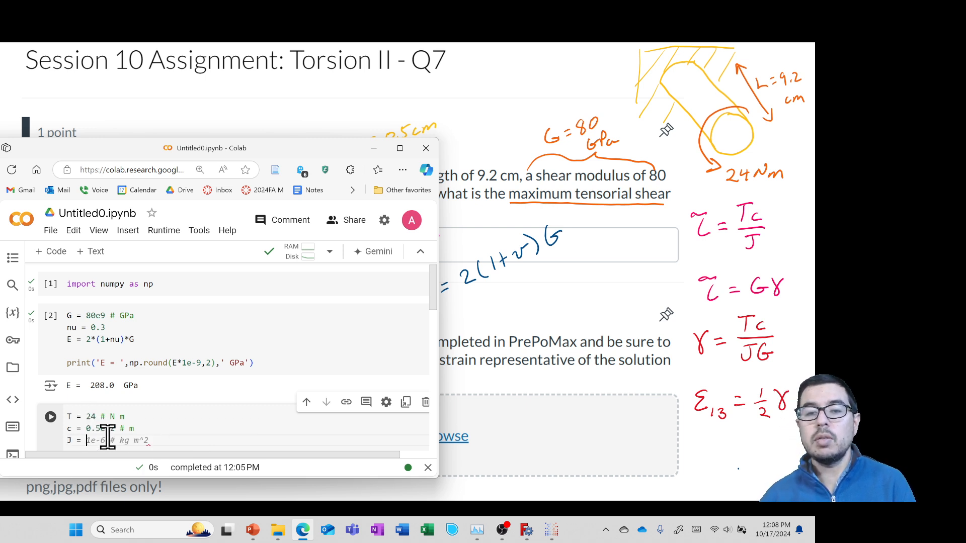
pyautogui.write('np.pi/2')
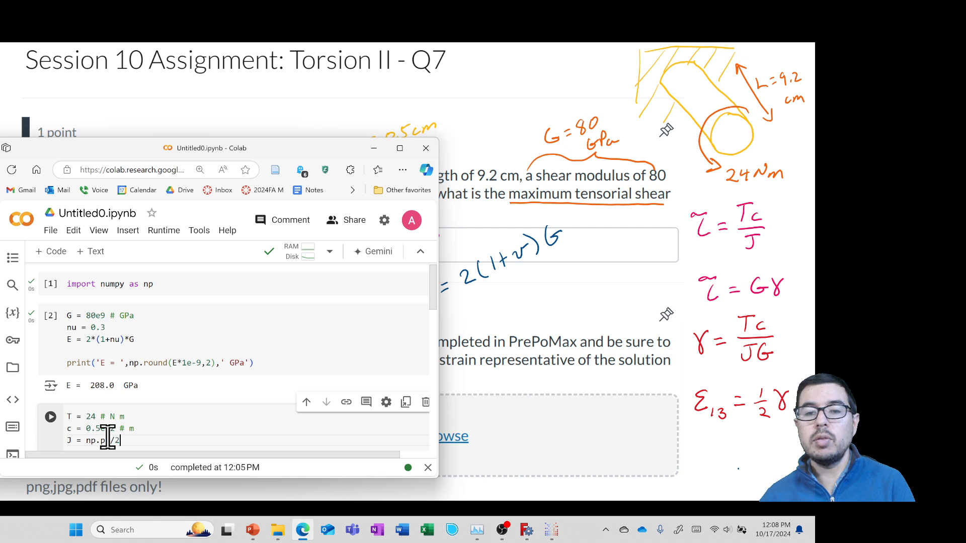
pyautogui.write('*c^')
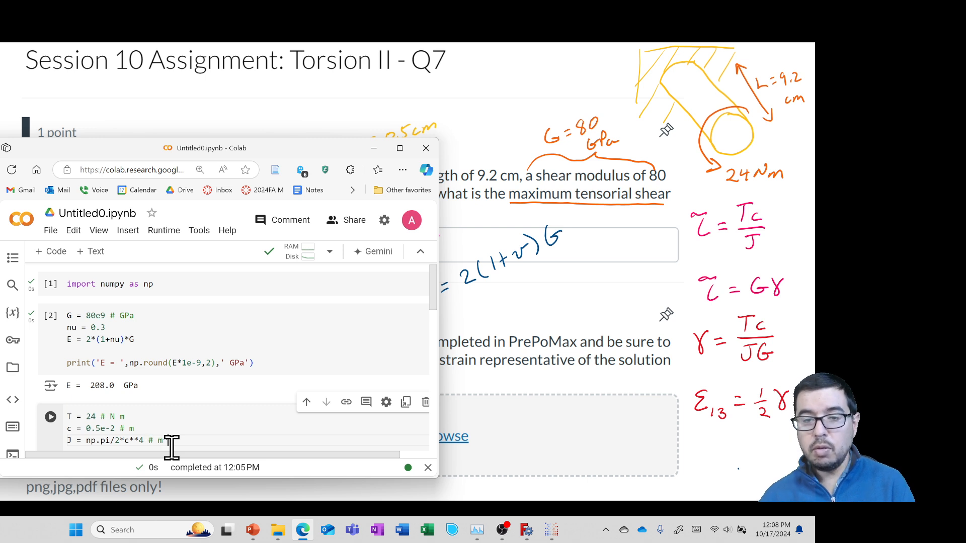
pyautogui.press('Return')
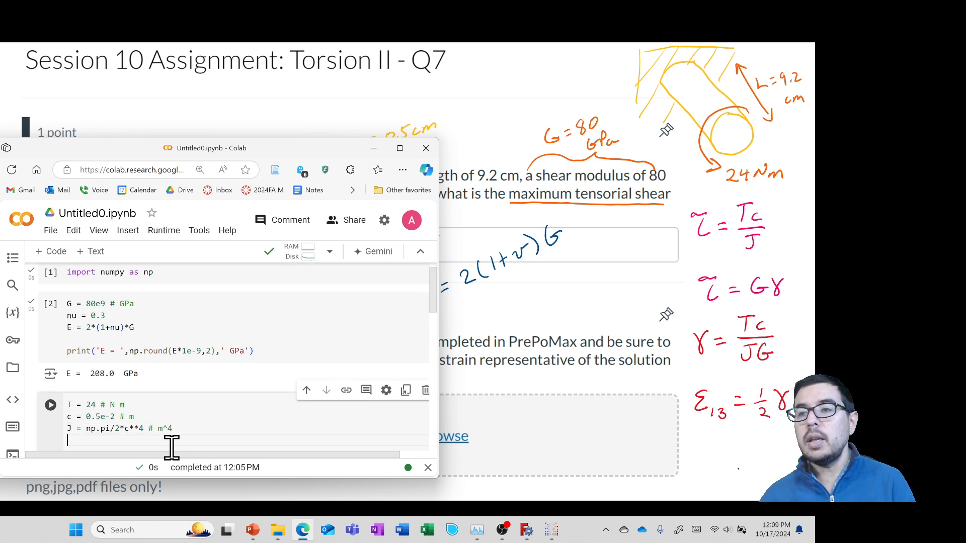
# Add the maximum shear stress line tau = T*c/J below the polar moment of inertia.
pyautogui.write('tau')
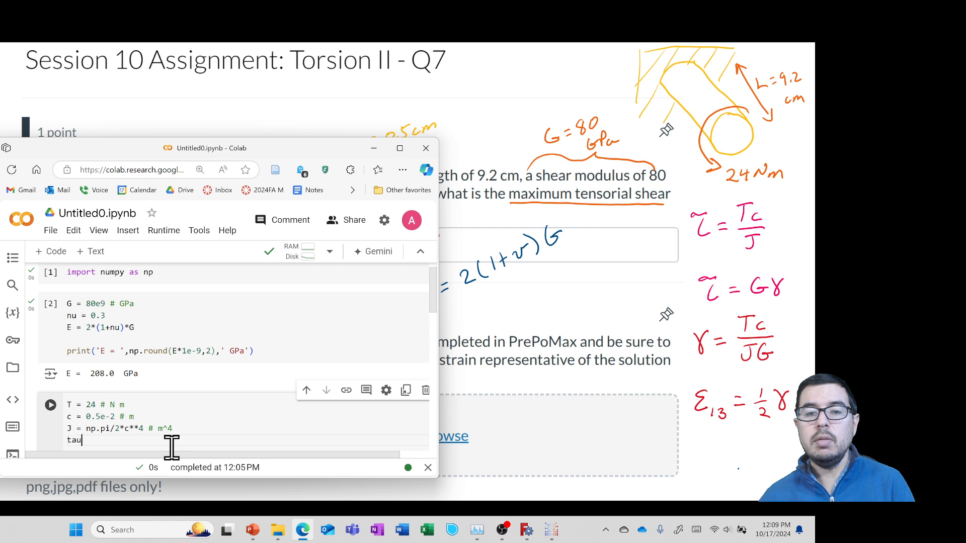
pyautogui.write(' =')
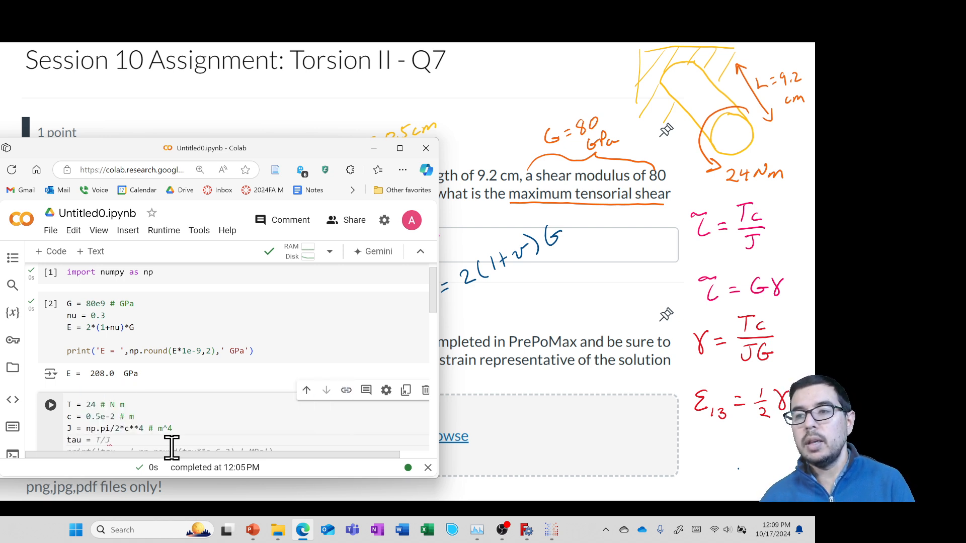
pyautogui.write('T*')
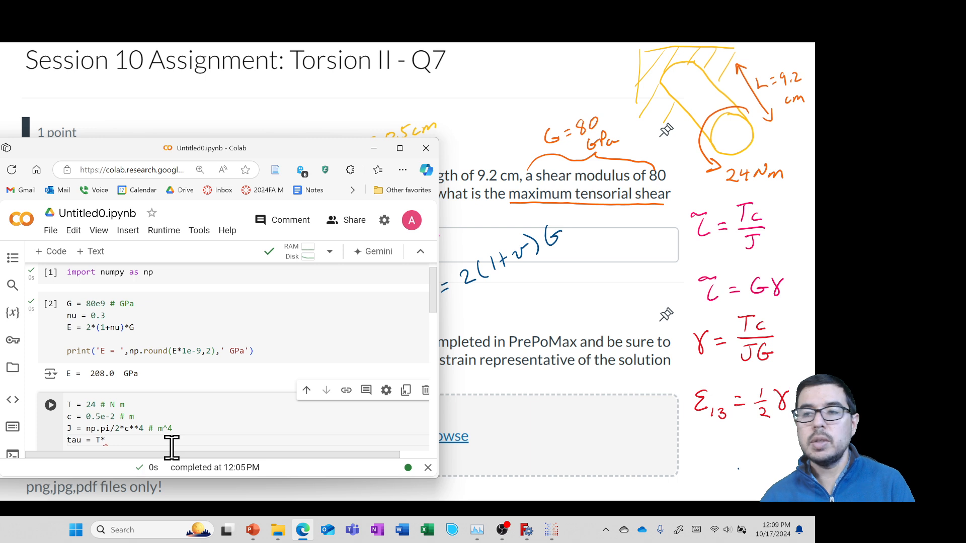
pyautogui.write('c/J')
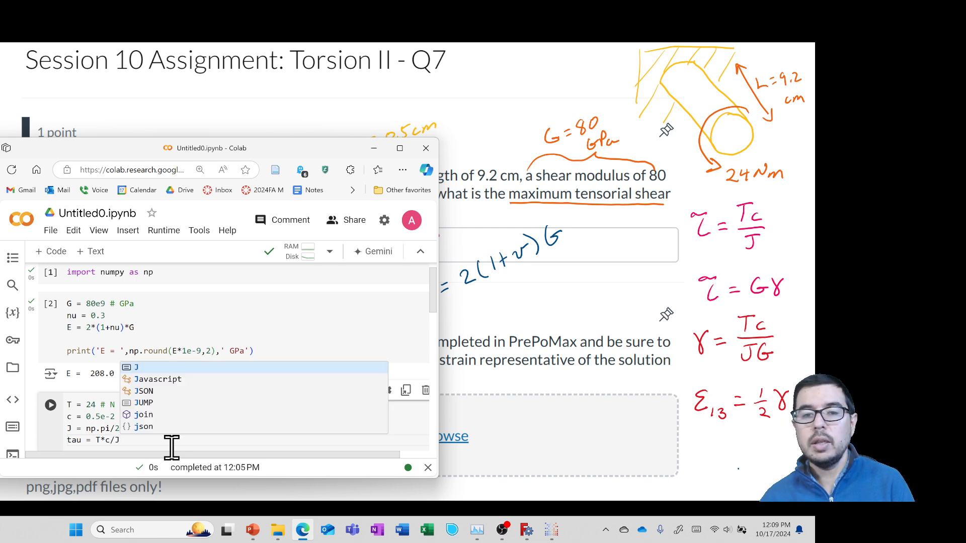
pyautogui.press('Escape')
pyautogui.press('Return')
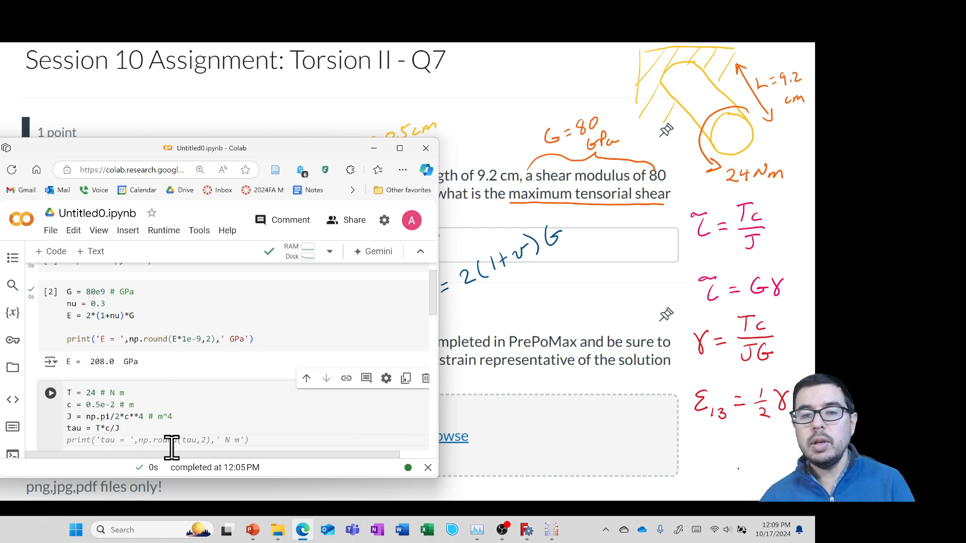
# Add a line that prints the shear stress in MPa: print('tau = ',np.round(tau*1e-6,2),'MPa').
pyautogui.press('Tab')
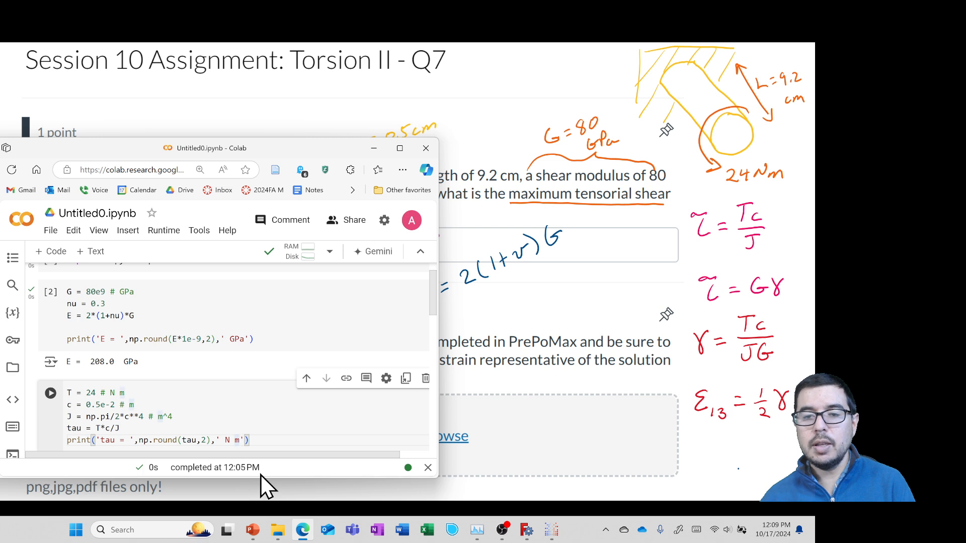
pyautogui.press('BackSpace')
pyautogui.press('BackSpace')
pyautogui.press('BackSpace')
pyautogui.press('BackSpace')
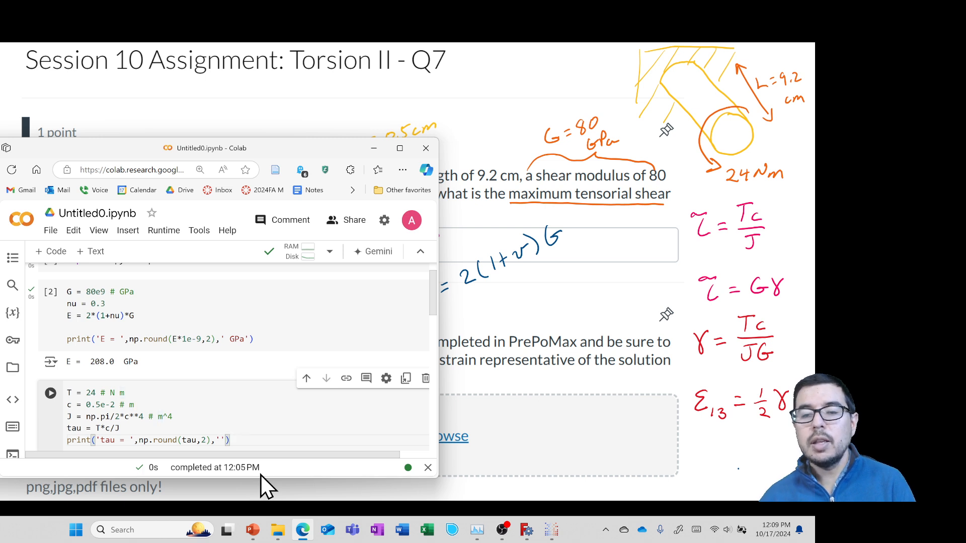
pyautogui.write('MP')
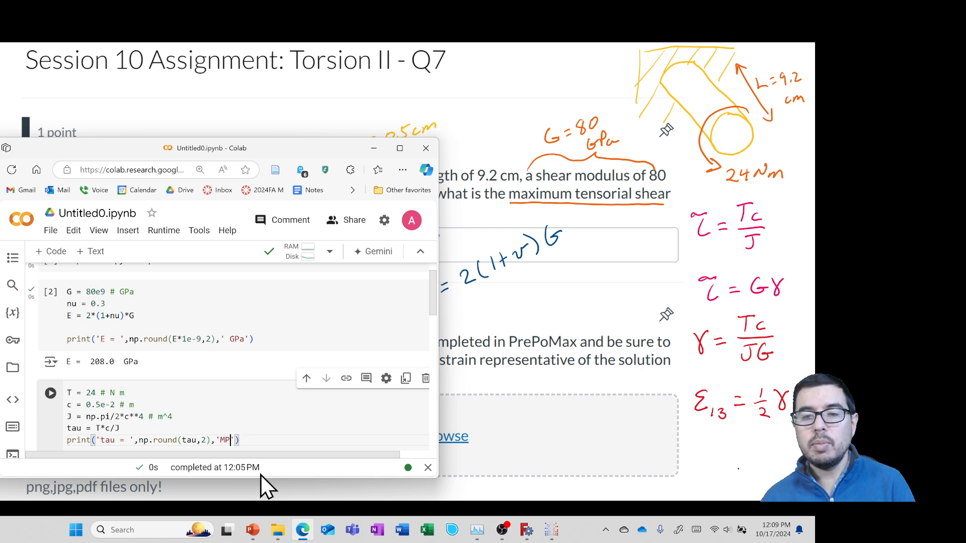
pyautogui.write('a')
pyautogui.press('Left')
pyautogui.press('Left')
pyautogui.press('Left')
pyautogui.press('Left')
pyautogui.press('Left')
pyautogui.press('Left')
pyautogui.press('Left')
pyautogui.press('Left')
pyautogui.press('Left')
pyautogui.press('Left')
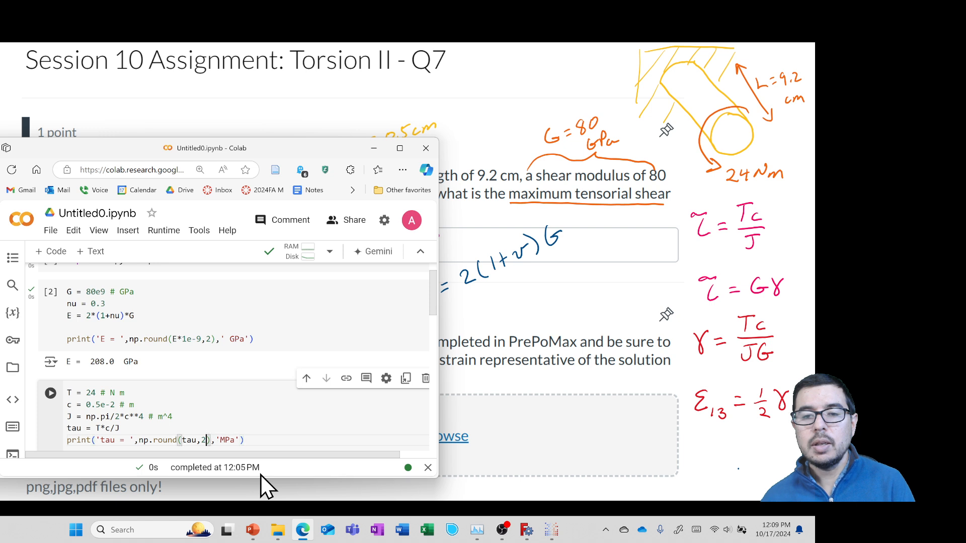
pyautogui.write('*1e-6')
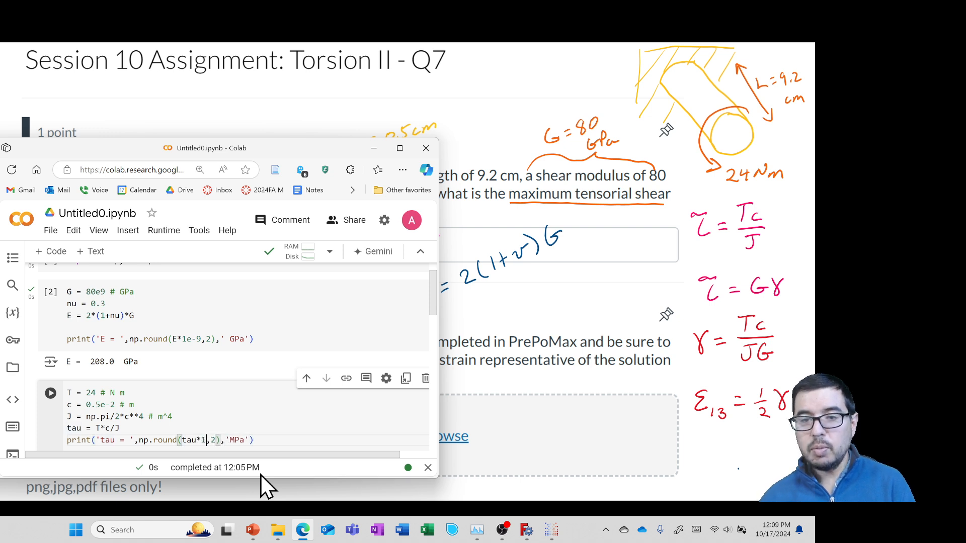
pyautogui.press('Left')
pyautogui.press('Left')
pyautogui.press('Left')
pyautogui.press('Left')
pyautogui.press('Left')
pyautogui.press('Left')
pyautogui.press('Left')
pyautogui.press('Left')
pyautogui.press('Left')
pyautogui.press('Left')
pyautogui.press('Left')
pyautogui.press('Left')
pyautogui.press('Left')
pyautogui.press('Left')
pyautogui.press('Left')
pyautogui.press('Left')
pyautogui.press('Left')
pyautogui.press('Left')
pyautogui.press('Left')
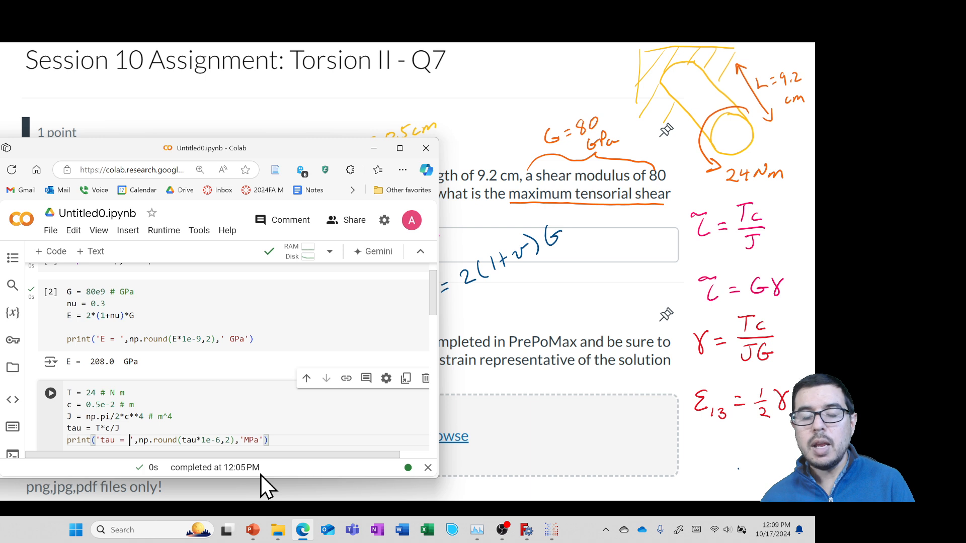
pyautogui.press('Right')
pyautogui.press('Right')
pyautogui.press('Right')
pyautogui.press('Right')
pyautogui.press('Right')
pyautogui.press('Right')
pyautogui.press('Right')
pyautogui.press('Right')
pyautogui.press('Right')
pyautogui.press('Right')
pyautogui.press('Right')
pyautogui.press('Right')
pyautogui.press('Right')
pyautogui.press('Right')
pyautogui.press('Right')
pyautogui.press('Right')
pyautogui.press('Right')
pyautogui.press('Right')
pyautogui.press('Right')
pyautogui.press('Right')
pyautogui.press('Right')
pyautogui.press('Right')
pyautogui.press('Right')
pyautogui.press('Right')
pyautogui.press('Right')
pyautogui.press('Right')
pyautogui.press('Right')
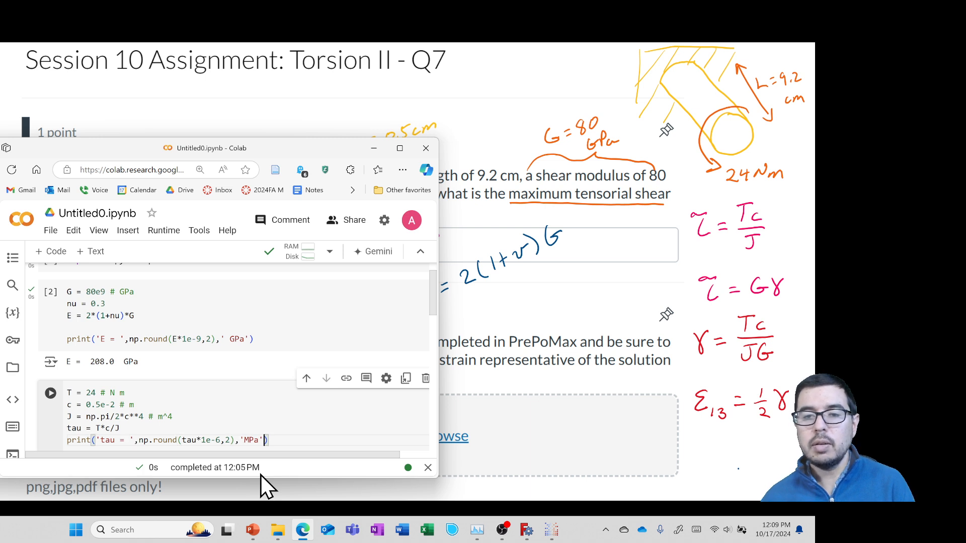
pyautogui.press('Return')
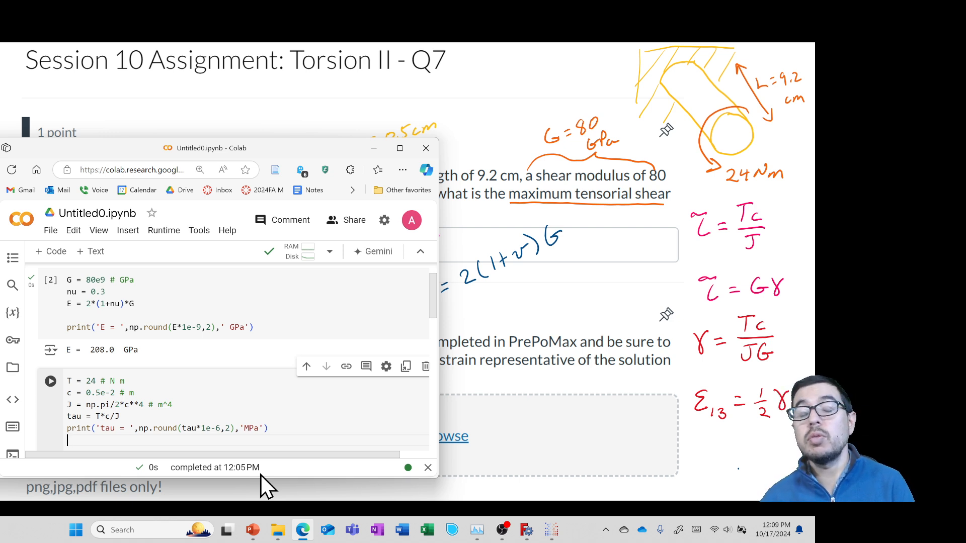
# Add the shear strain line gamma = tau/G below the stress print statement.
pyautogui.write('gamma = ')
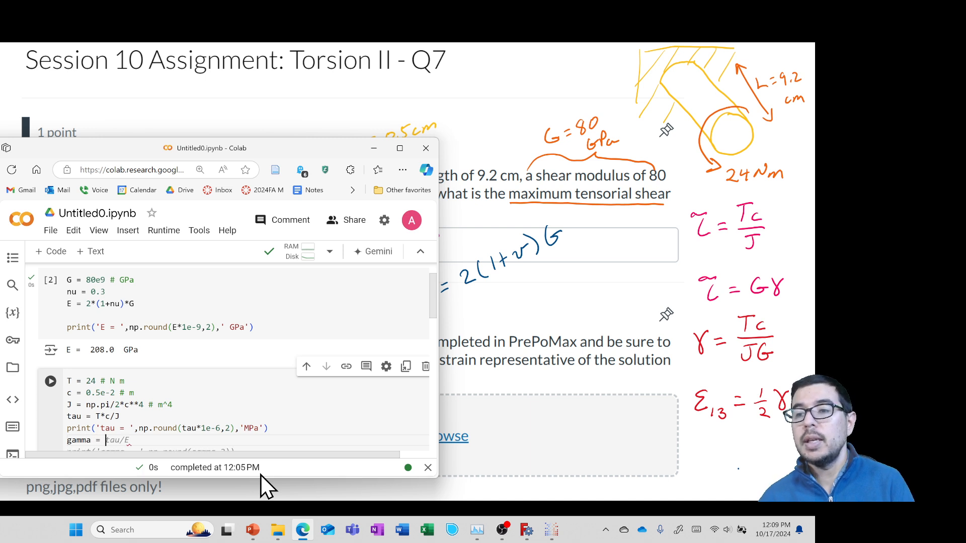
pyautogui.write('tau')
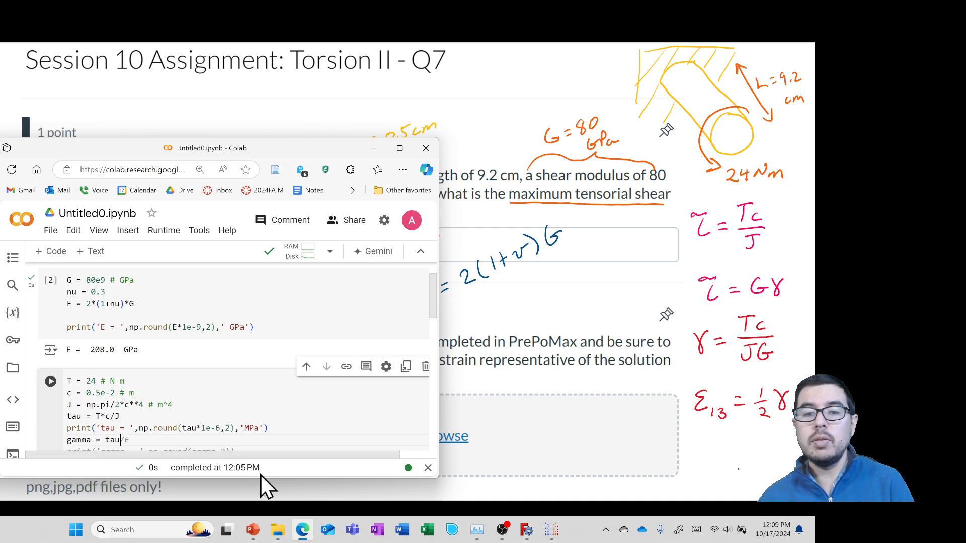
pyautogui.write('/')
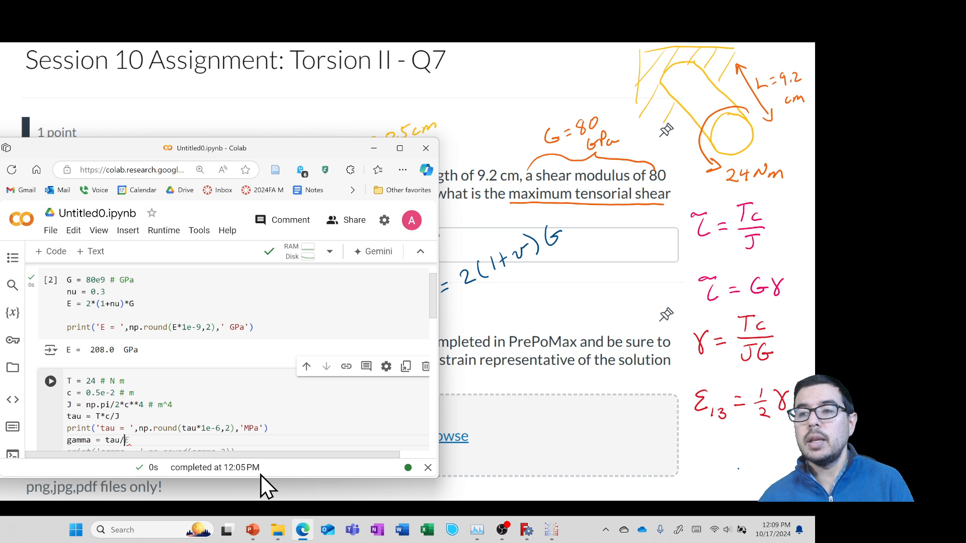
pyautogui.write('G')
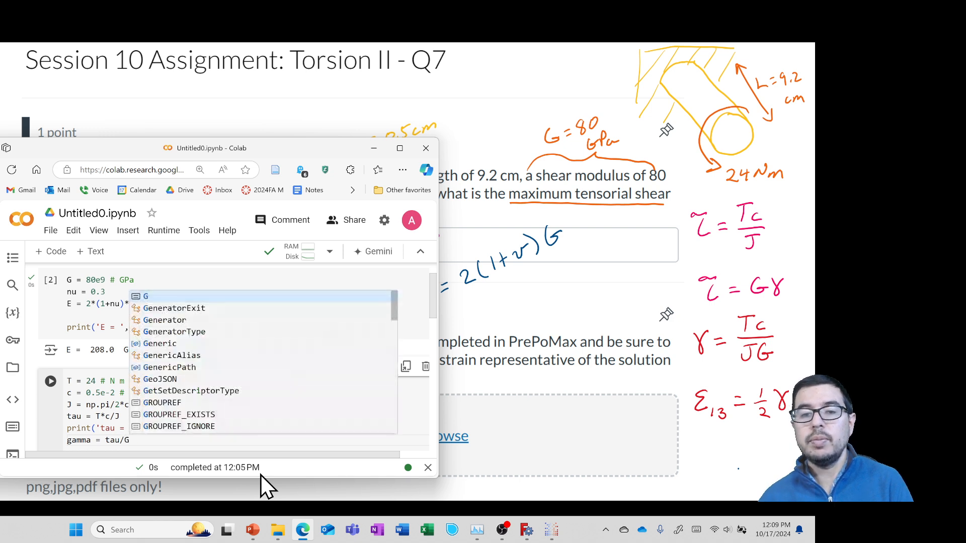
# Add a line that prints the shear strain: print('gamma = ',np.round(gamma*1e-6,2),'microstrain').
pyautogui.press('Return')
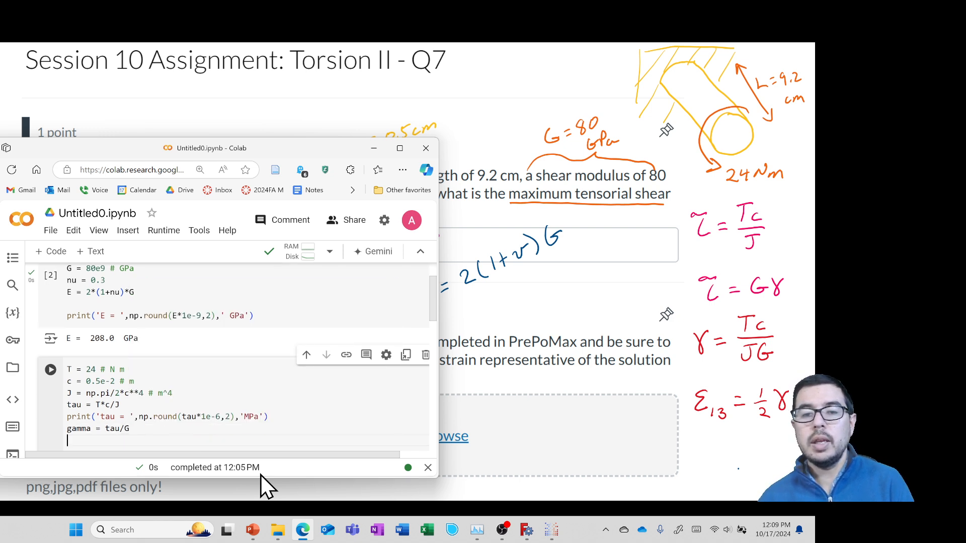
pyautogui.press('Return')
pyautogui.press('Tab')
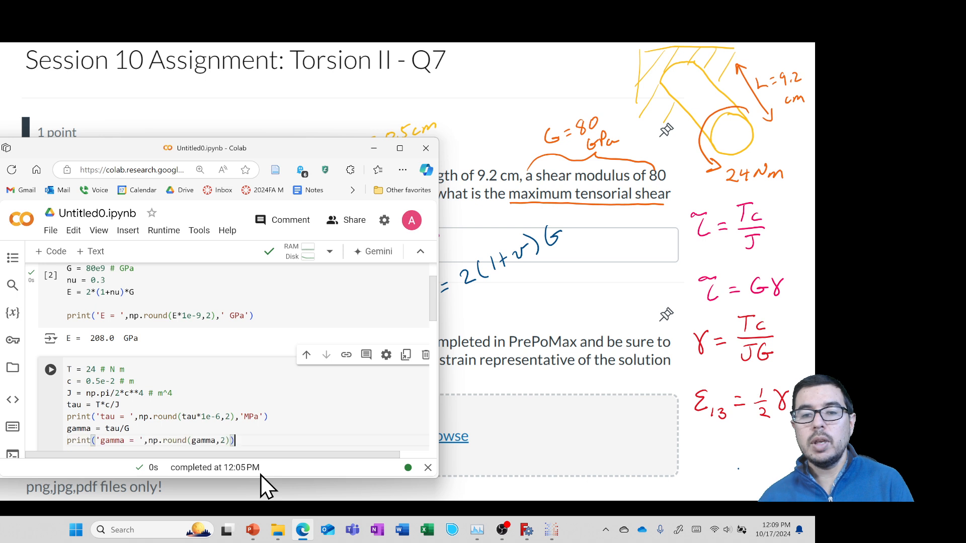
pyautogui.click(214, 440)
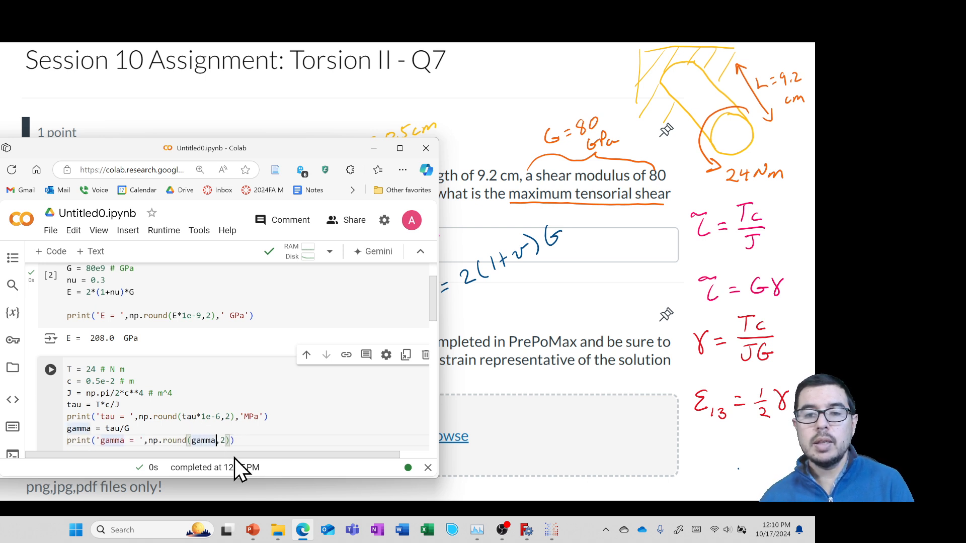
pyautogui.write('*1e-')
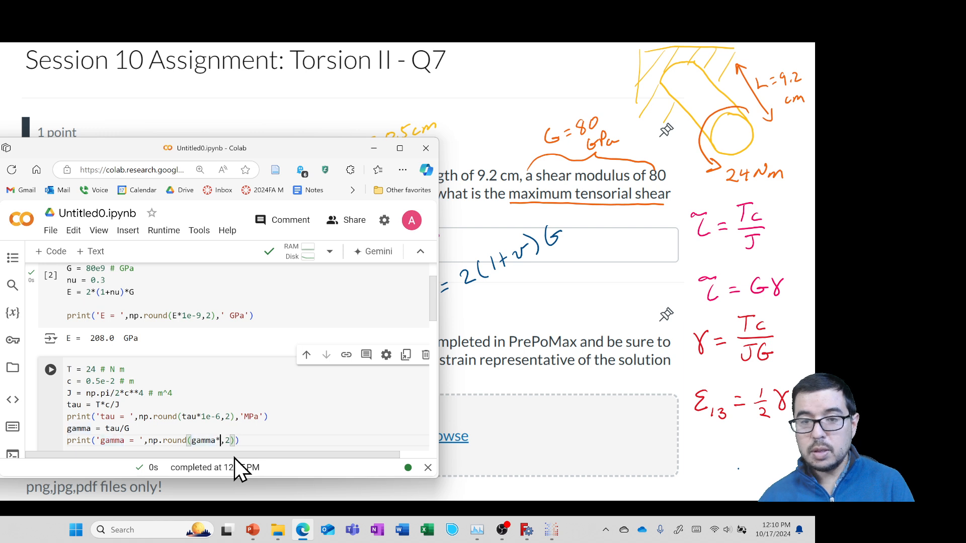
pyautogui.write('6')
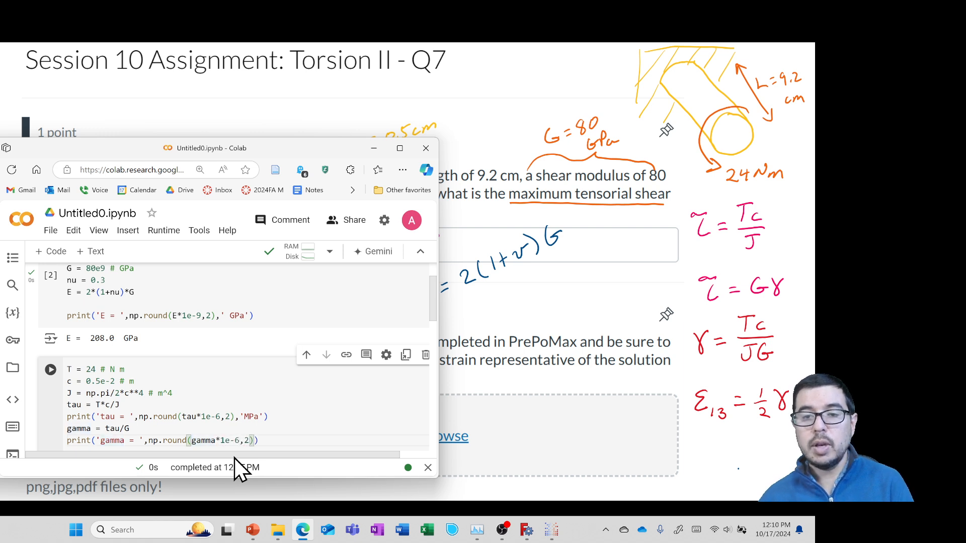
pyautogui.click(256, 441)
pyautogui.write(",'micr")
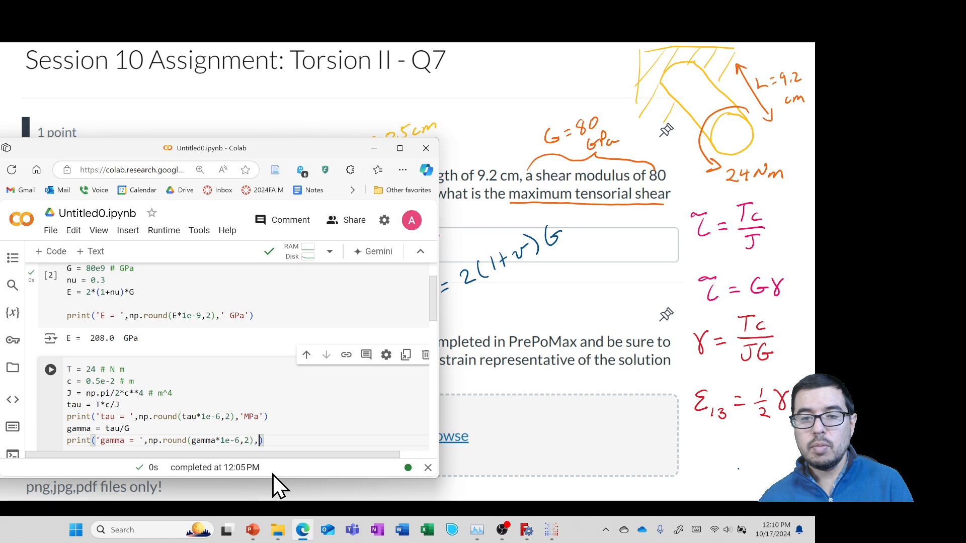
pyautogui.write('ostrain')
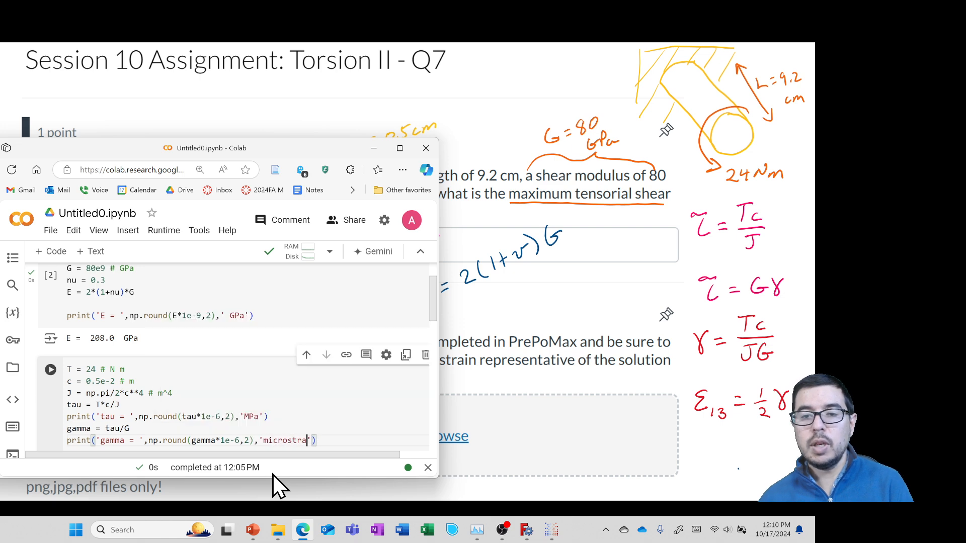
# Set the rounding in the gamma print statement to 5 decimals and add an empty line below it.
pyautogui.press('Left')
pyautogui.press('Left')
pyautogui.press('Left')
pyautogui.press('Left')
pyautogui.press('Left')
pyautogui.press('Left')
pyautogui.press('Left')
pyautogui.press('Left')
pyautogui.press('Left')
pyautogui.press('Left')
pyautogui.press('Left')
pyautogui.press('Left')
pyautogui.press('Left')
pyautogui.press('Left')
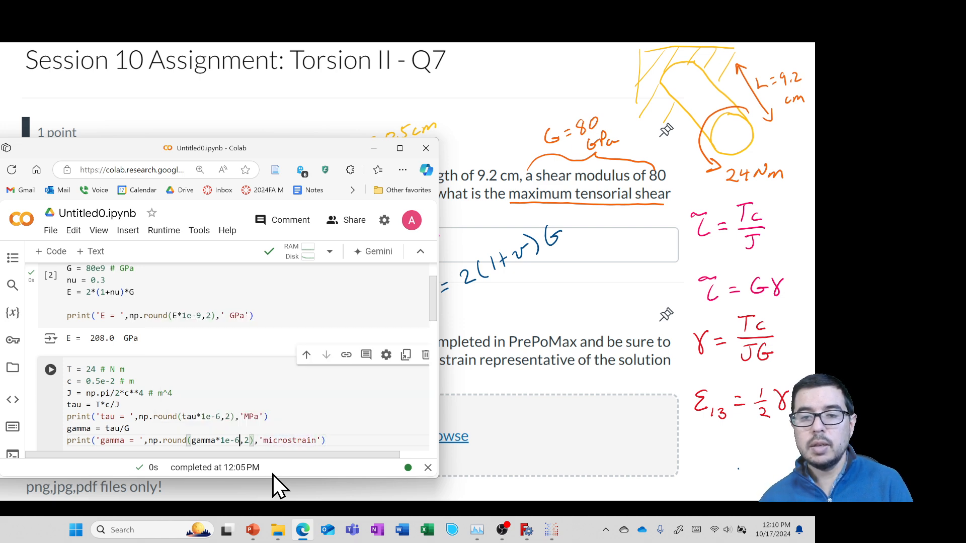
pyautogui.press('BackSpace')
pyautogui.write('4')
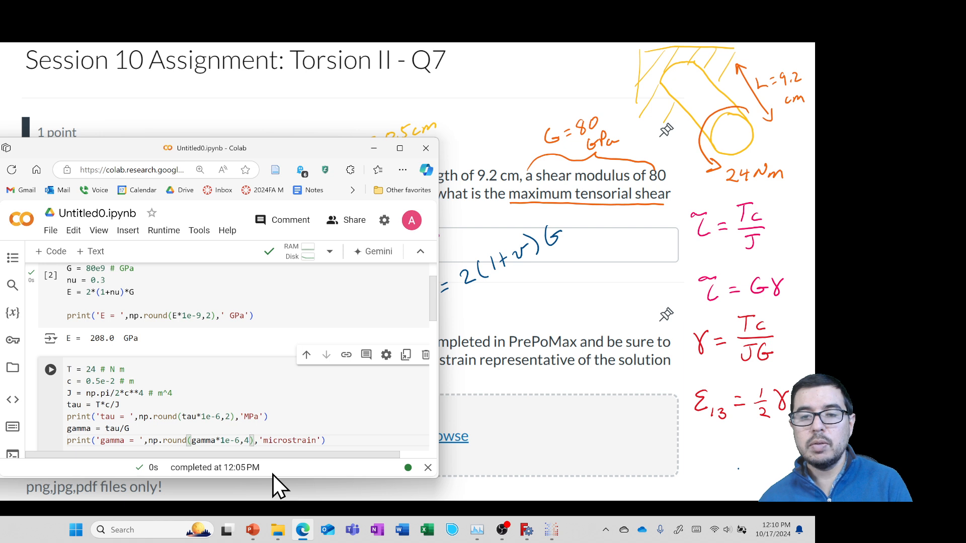
pyautogui.press('BackSpace')
pyautogui.write('5')
pyautogui.press('Right')
pyautogui.press('Right')
pyautogui.press('Right')
pyautogui.press('Right')
pyautogui.press('Right')
pyautogui.press('Right')
pyautogui.press('Right')
pyautogui.press('Right')
pyautogui.press('Right')
pyautogui.press('Right')
pyautogui.press('Right')
pyautogui.press('Right')
pyautogui.press('Right')
pyautogui.press('Right')
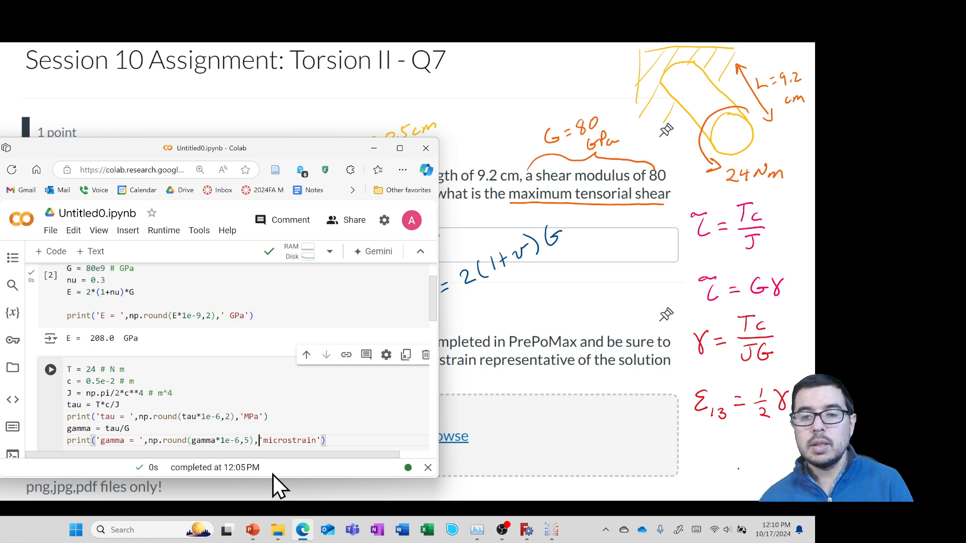
pyautogui.press('Right')
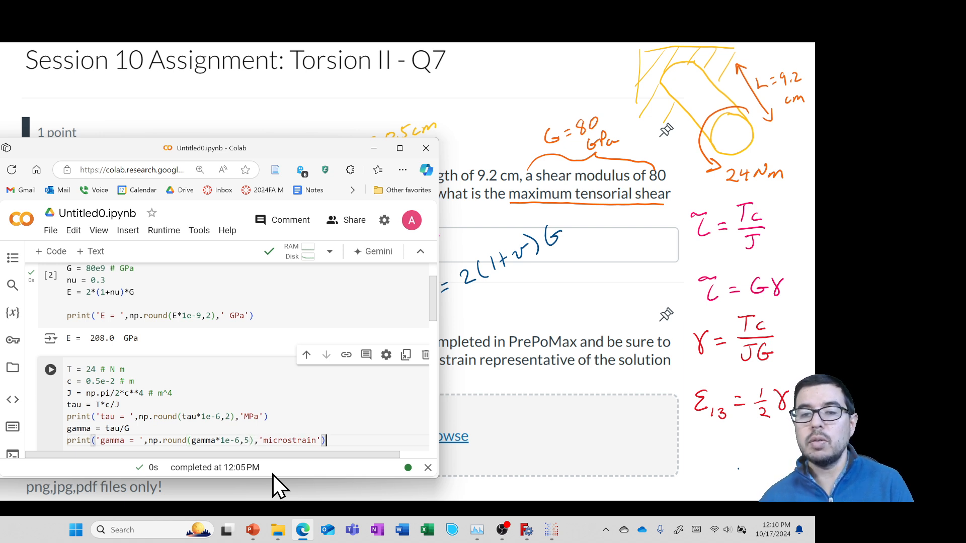
pyautogui.press('Return')
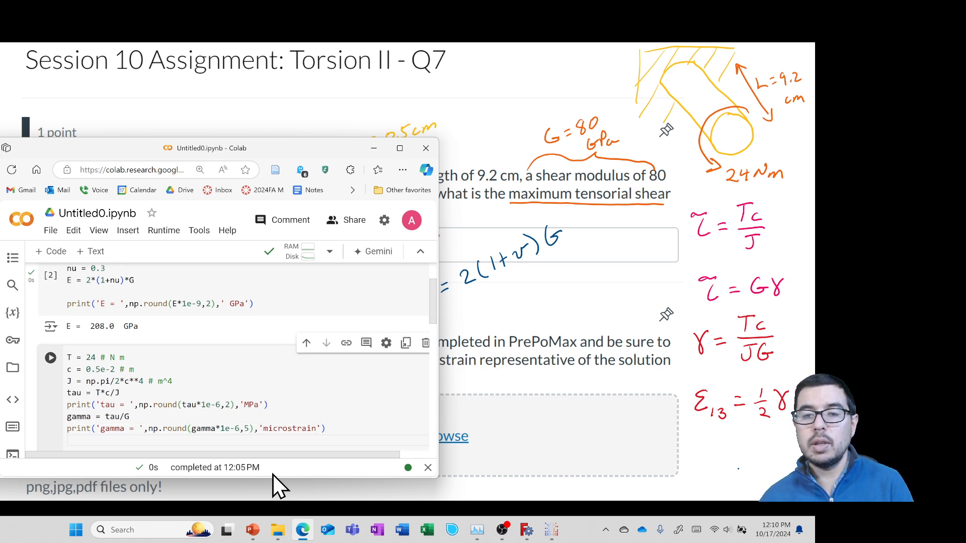
# Change the scale factor in the gamma print statement to 1e6.
pyautogui.click(227, 428)
pyautogui.press('Delete')
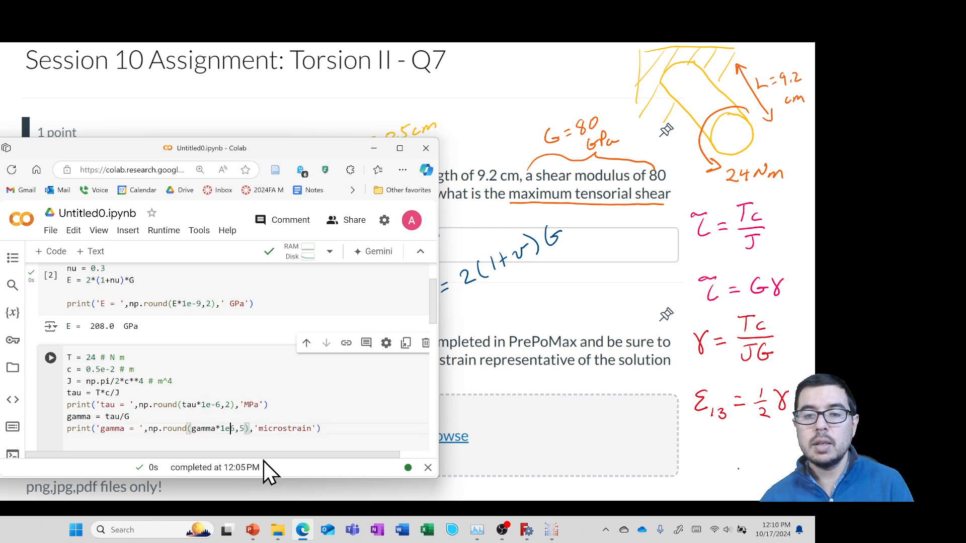
pyautogui.press('Down')
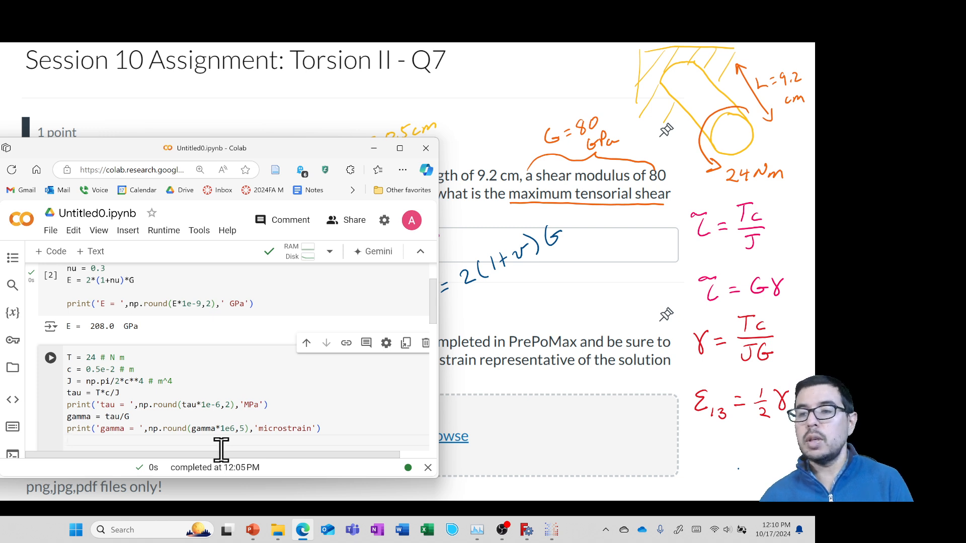
# Add the tensorial shear strain line epsilon_13 = gamma/2 below the gamma print statement.
pyautogui.write('epsilon_13')
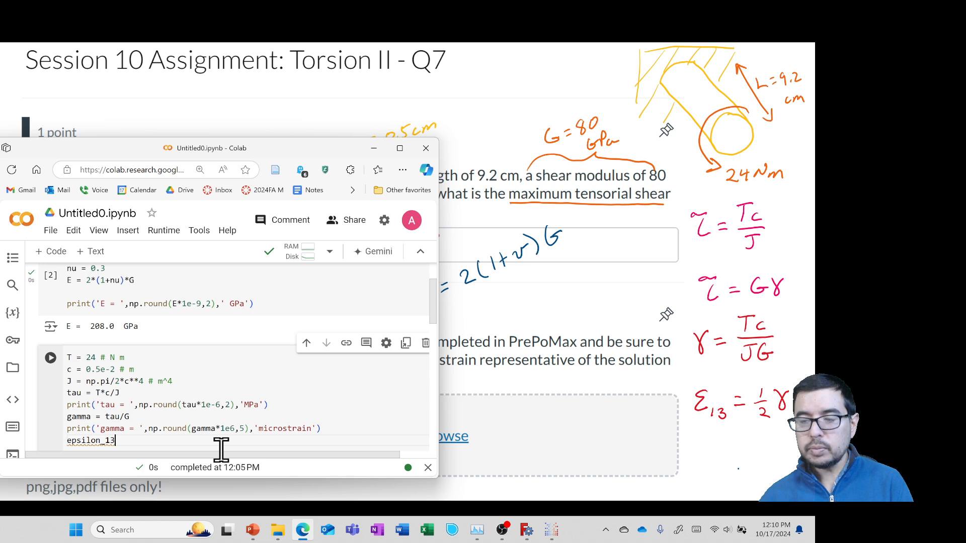
pyautogui.write(' = ')
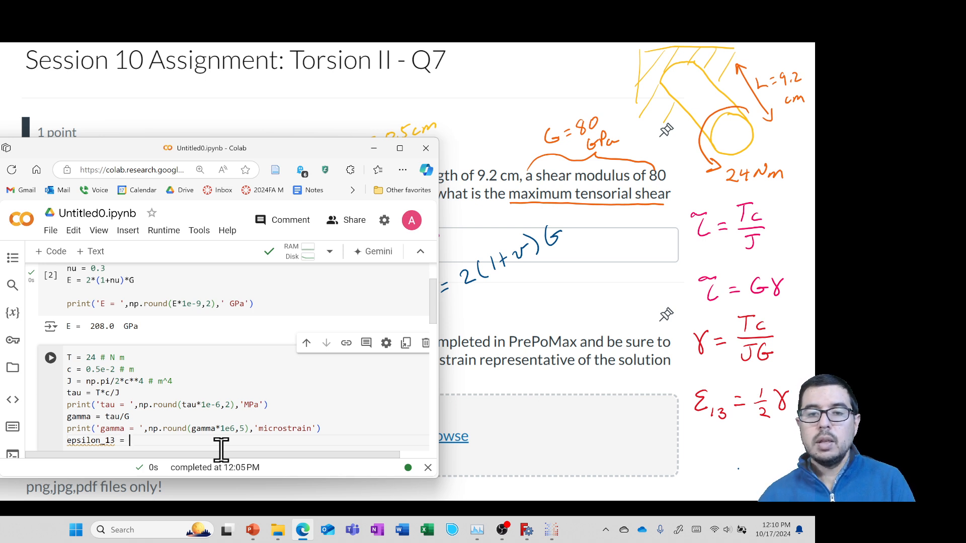
pyautogui.write('gamma/2')
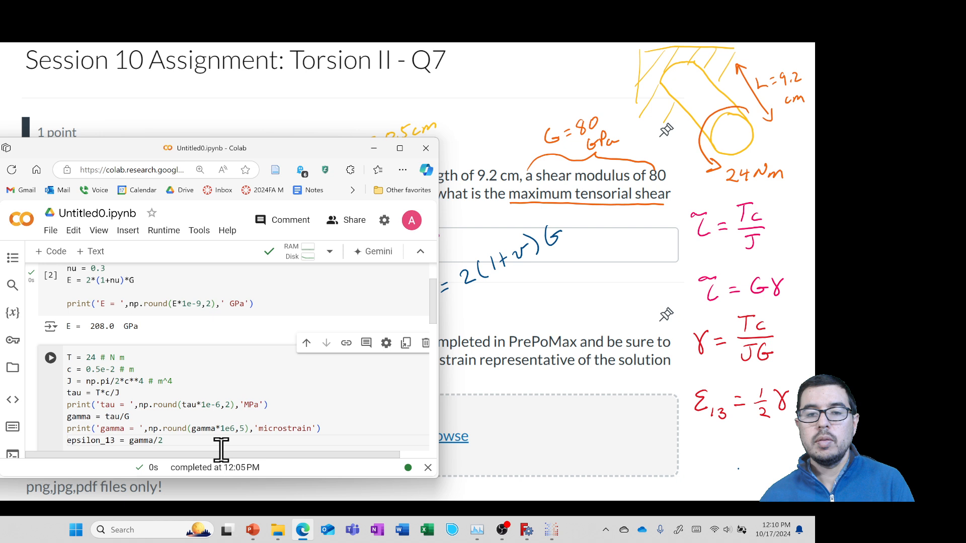
pyautogui.press('Return')
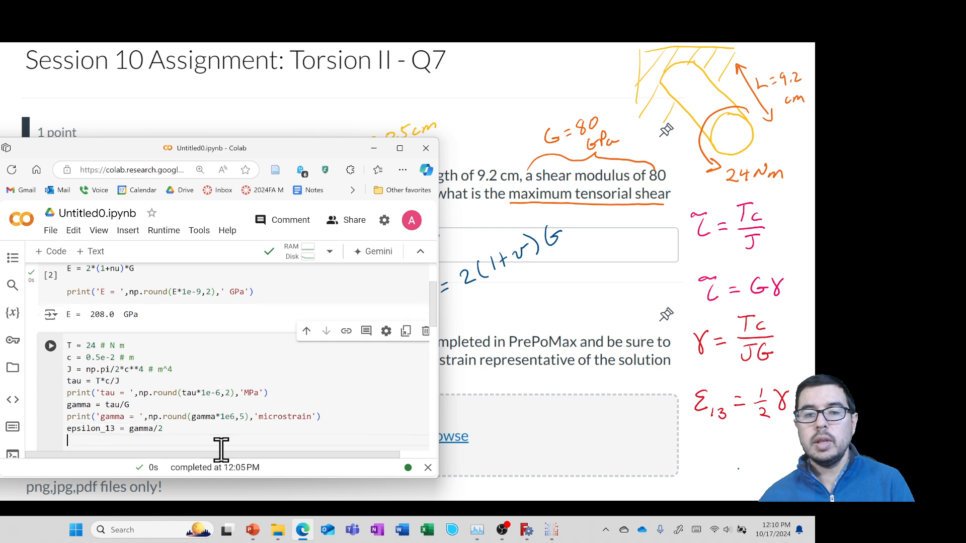
# Add the line print('epsilon_13 = ',np.round(epsilon_13*1e6,5),'microstrain') and run the cell to show its output.
pyautogui.write('print(')
pyautogui.press('Tab')
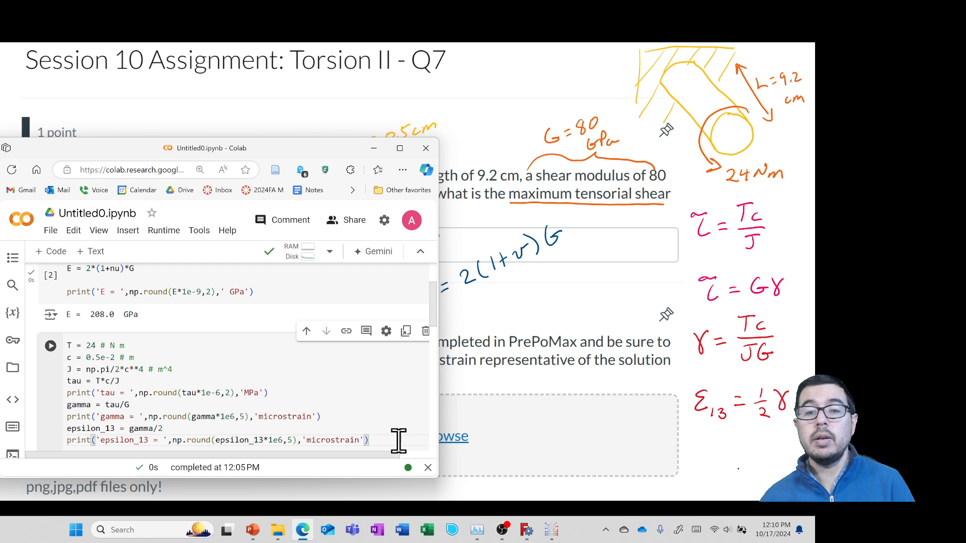
pyautogui.hotkey('ctrl', 'Return')
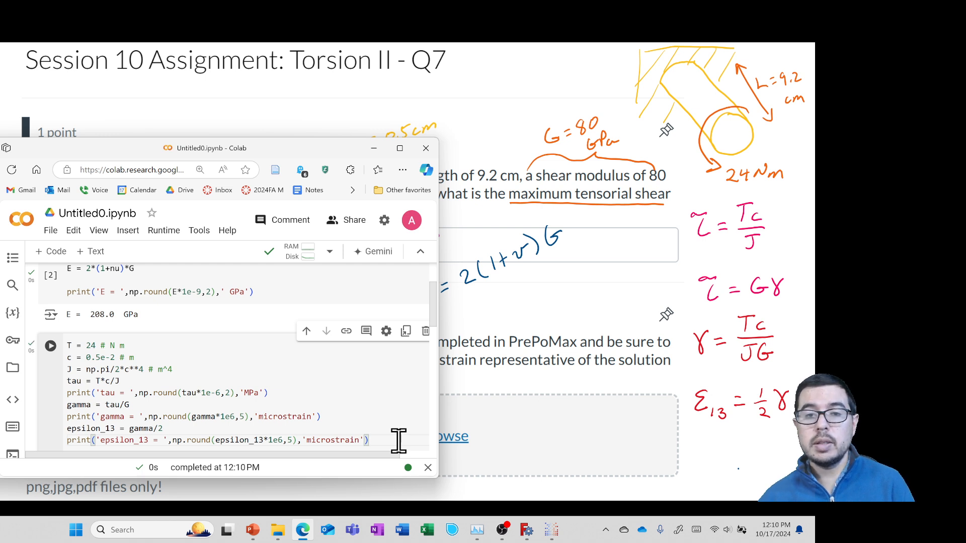
pyautogui.scroll(-1, 388, 394)
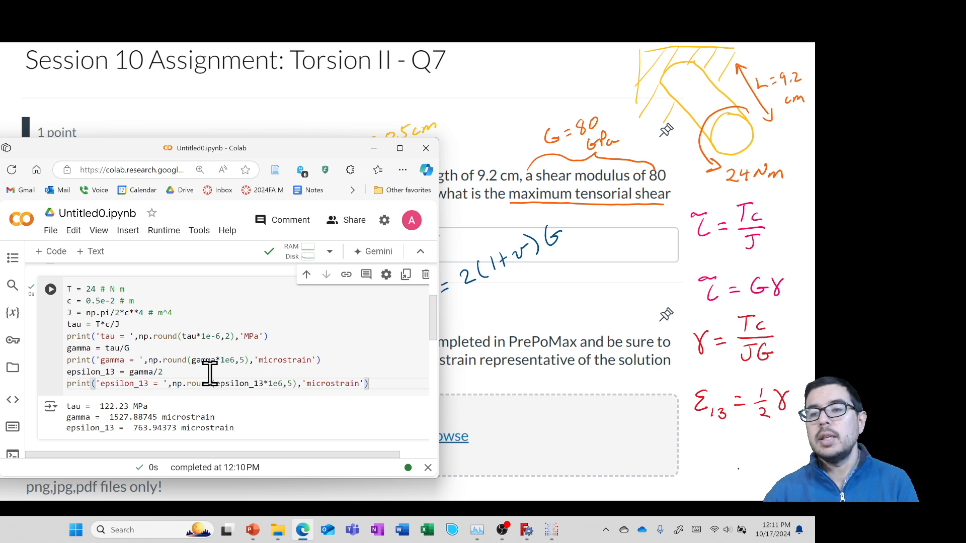
# Switch to PrePoMax and inspect the orientation of the shaft's displacement results relative to the coordinate axes.
pyautogui.moveTo(550, 529)
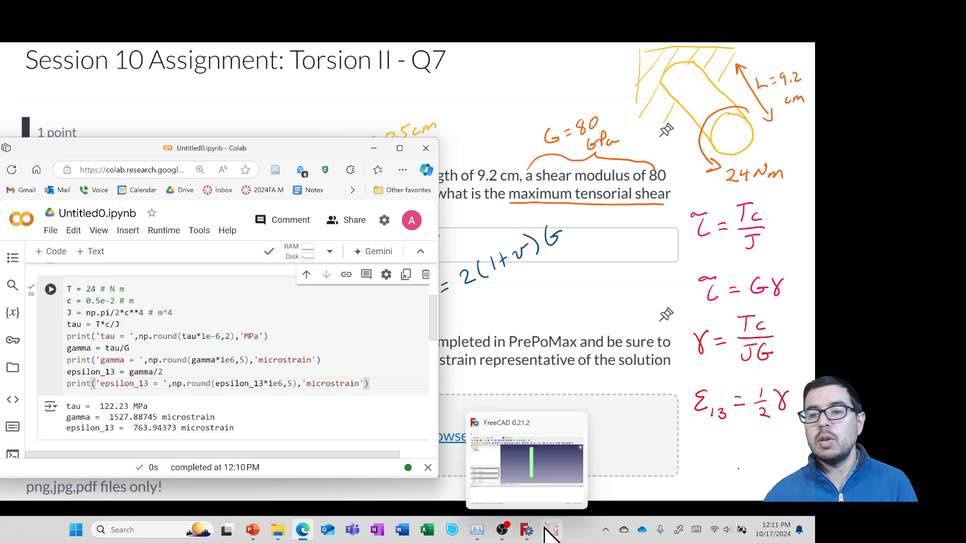
pyautogui.click(550, 492)
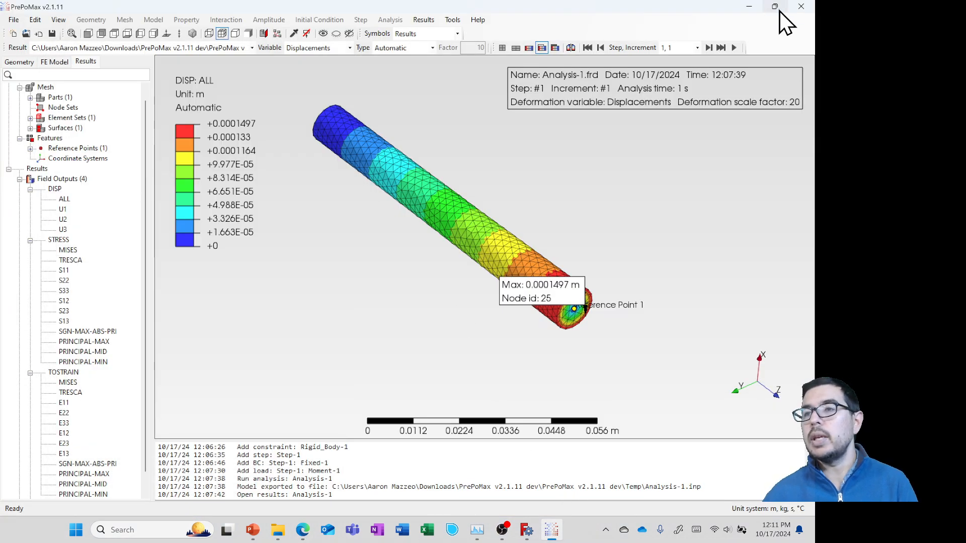
pyautogui.moveTo(777, 9)
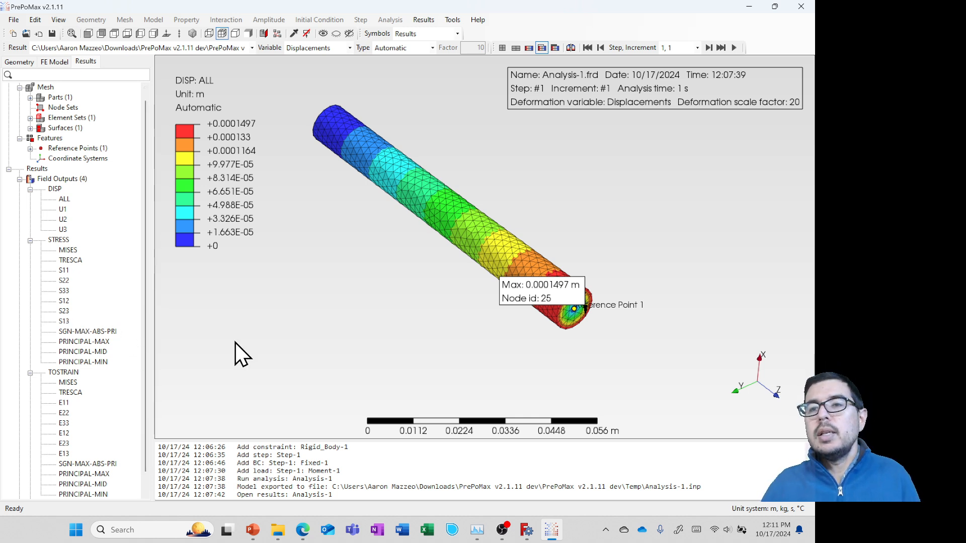
pyautogui.moveTo(433, 265)
pyautogui.mouseDown(button='middle')
pyautogui.moveTo(409, 247)
pyautogui.moveTo(431, 251)
pyautogui.mouseUp(button='middle')
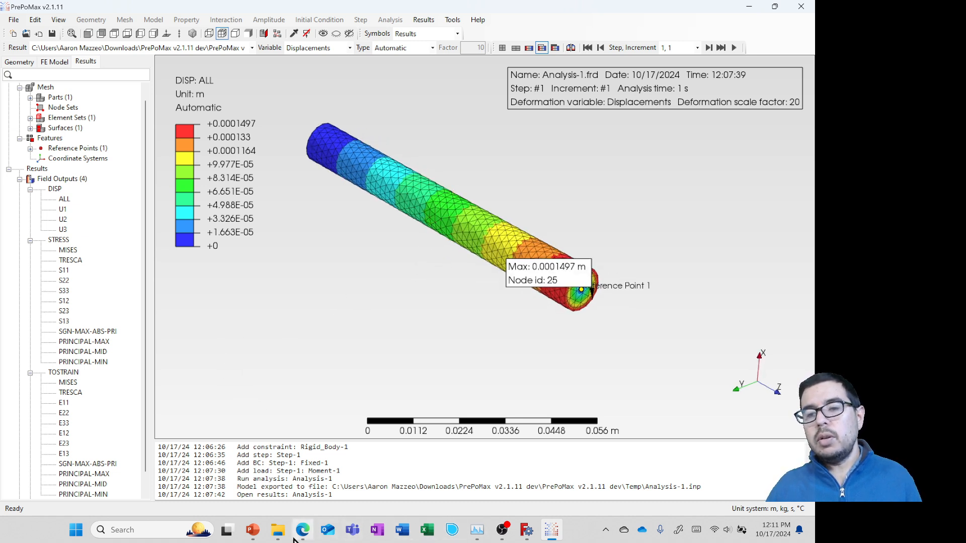
# Switch to the PowerPoint slide show and draw labelled red x, y and z axes at the center of the shaft's free end.
pyautogui.moveTo(260, 540)
pyautogui.click(287, 496)
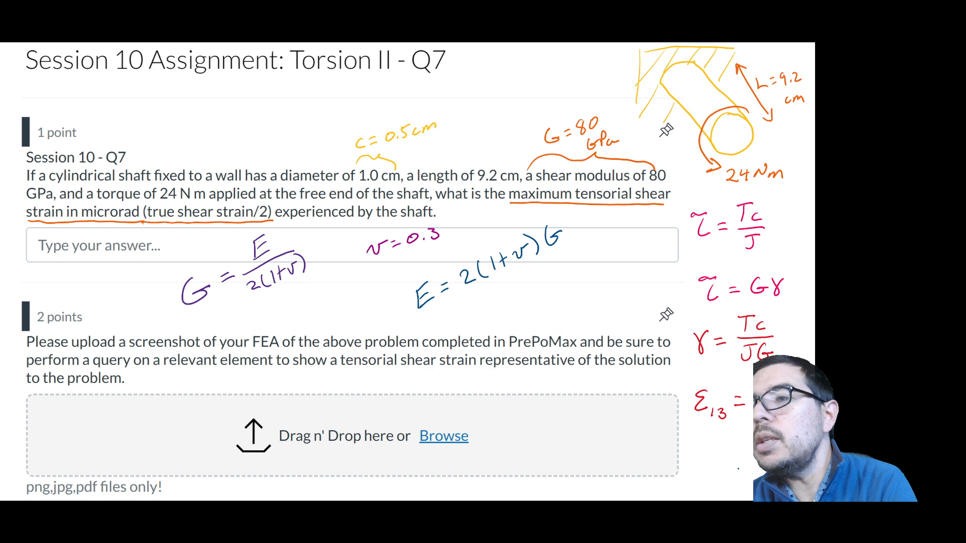
pyautogui.moveTo(738, 143)
pyautogui.mouseDown()
pyautogui.moveTo(757, 165)
pyautogui.moveTo(771, 156)
pyautogui.mouseUp()
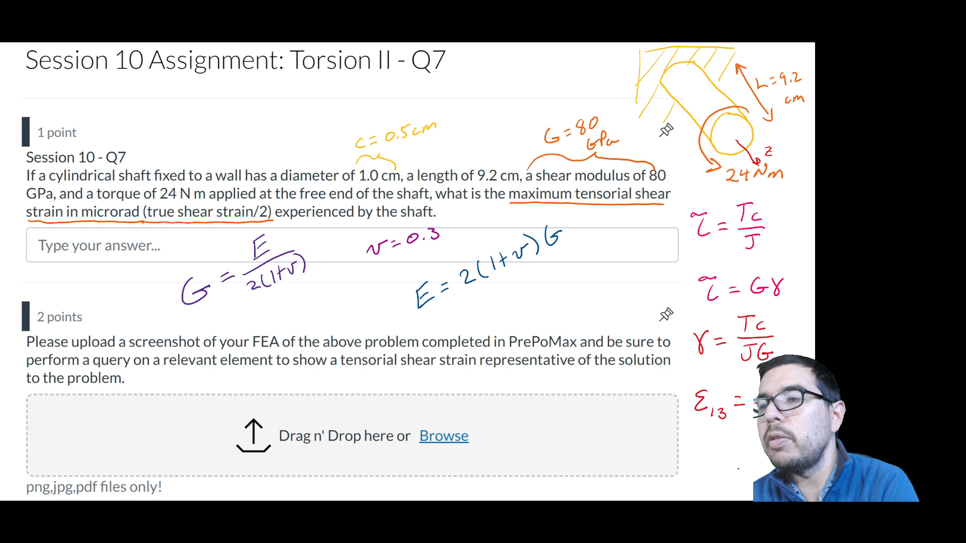
pyautogui.moveTo(747, 166); pyautogui.dragTo(754, 168)
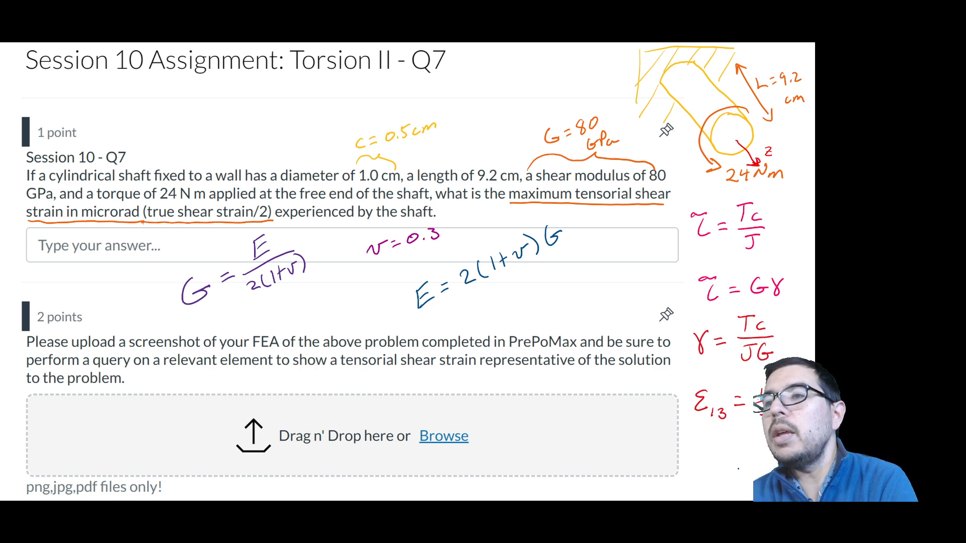
pyautogui.moveTo(725, 115)
pyautogui.mouseDown()
pyautogui.moveTo(702, 137)
pyautogui.moveTo(726, 142)
pyautogui.mouseUp()
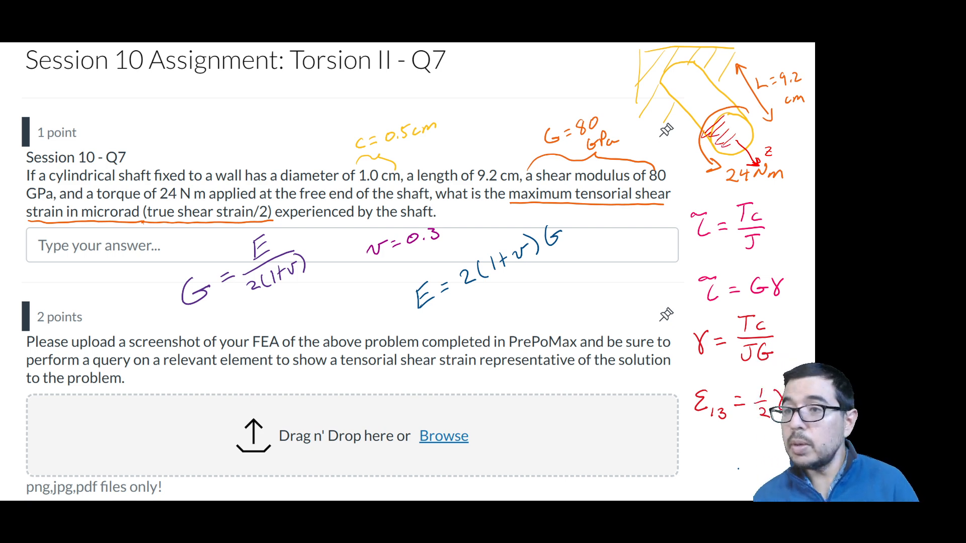
pyautogui.moveTo(735, 139)
pyautogui.mouseDown()
pyautogui.moveTo(730, 146)
pyautogui.moveTo(712, 123)
pyautogui.moveTo(727, 136)
pyautogui.mouseUp()
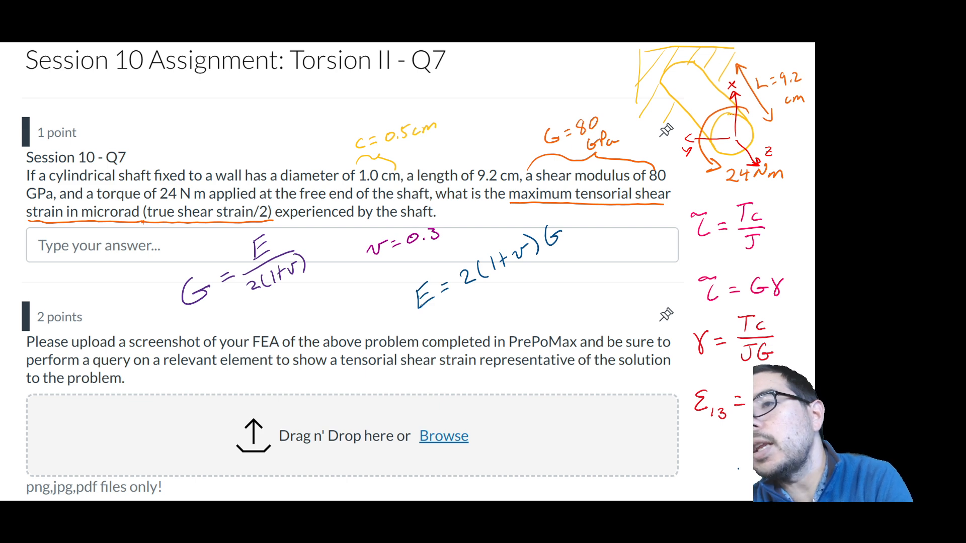
# Draw shear arrows parallel to y along the x axis and a downward arrow at the shaft's edge on the y axis.
pyautogui.rightClick(729, 117)
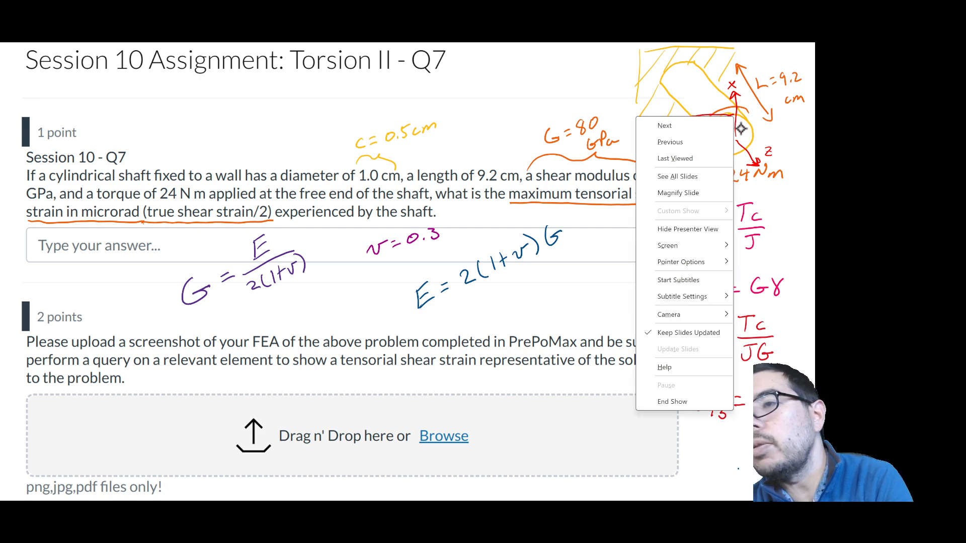
pyautogui.press('Escape')
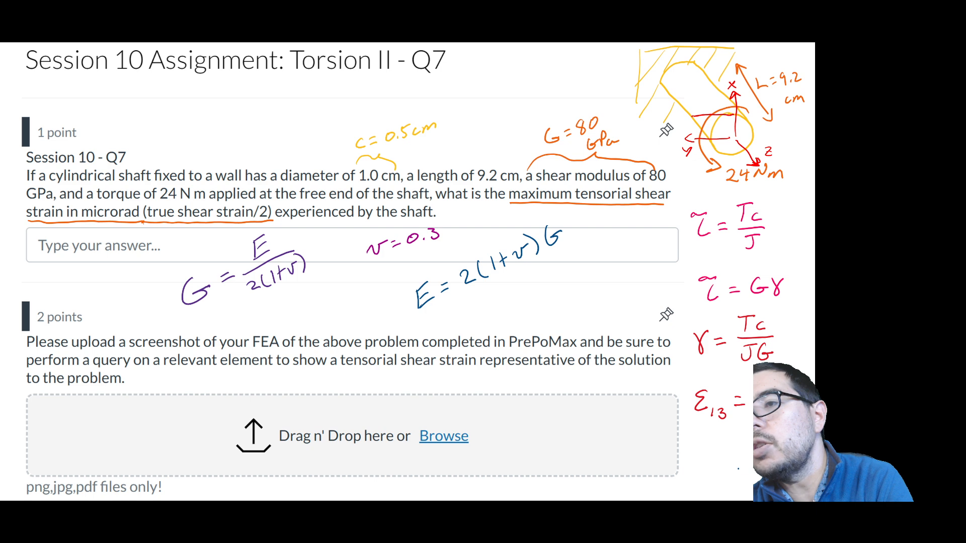
pyautogui.click(697, 117)
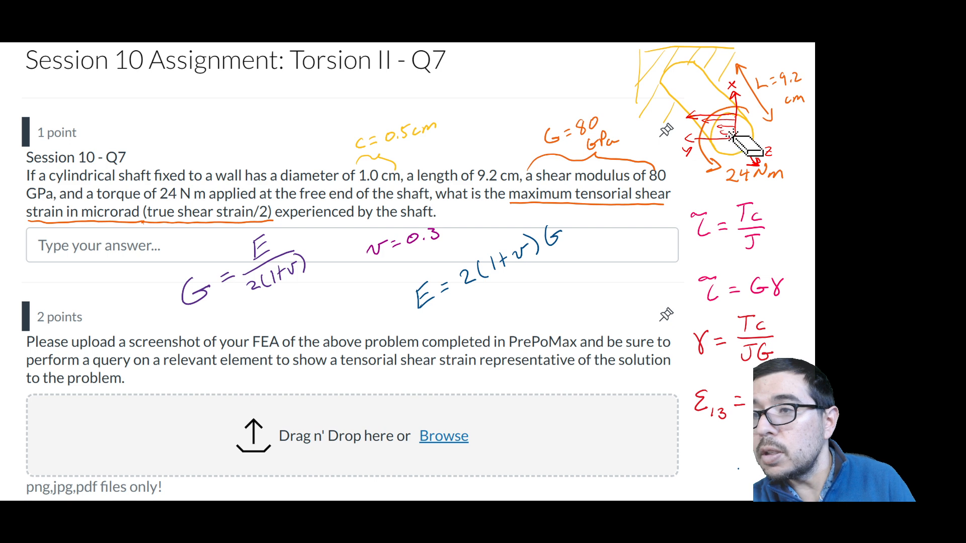
pyautogui.moveTo(729, 139); pyautogui.dragTo(729, 128)
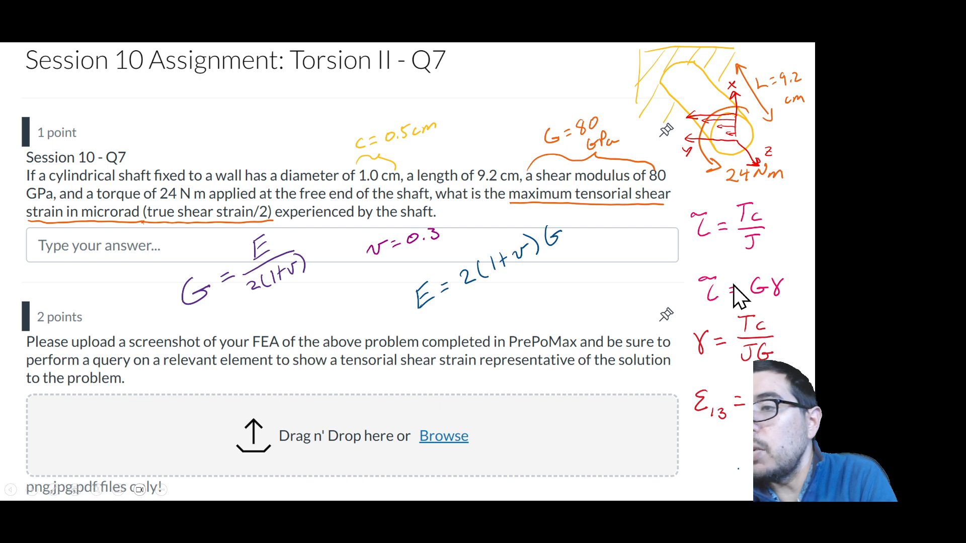
pyautogui.moveTo(713, 141); pyautogui.dragTo(710, 187)
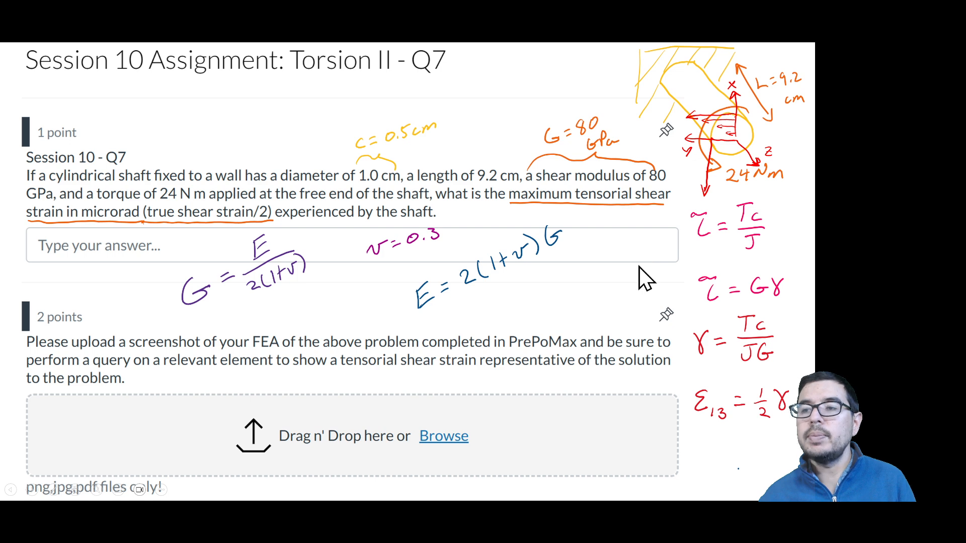
# Switch to PrePoMax, display the S13 shear stress results, and place the maximum-value label clear of the shaft.
pyautogui.press('super+Tab')
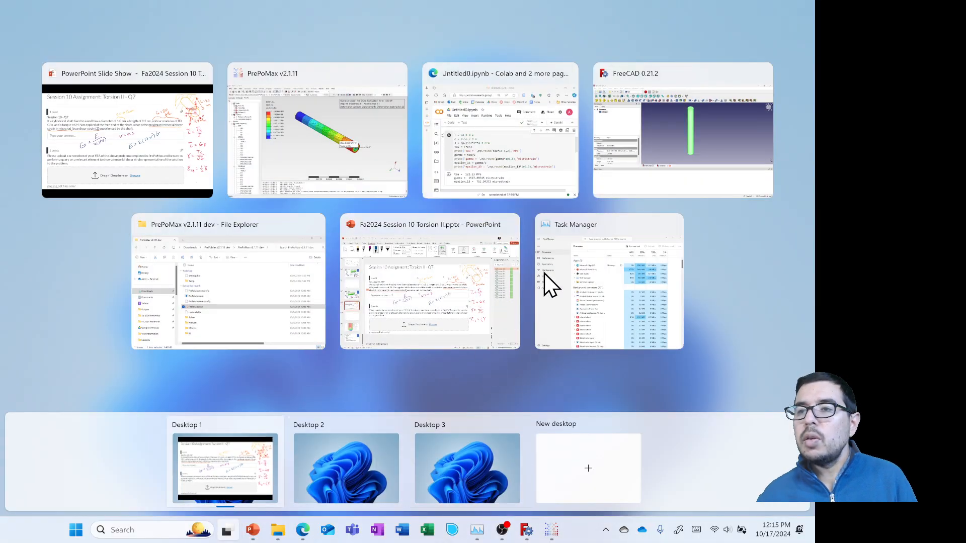
pyautogui.click(377, 191)
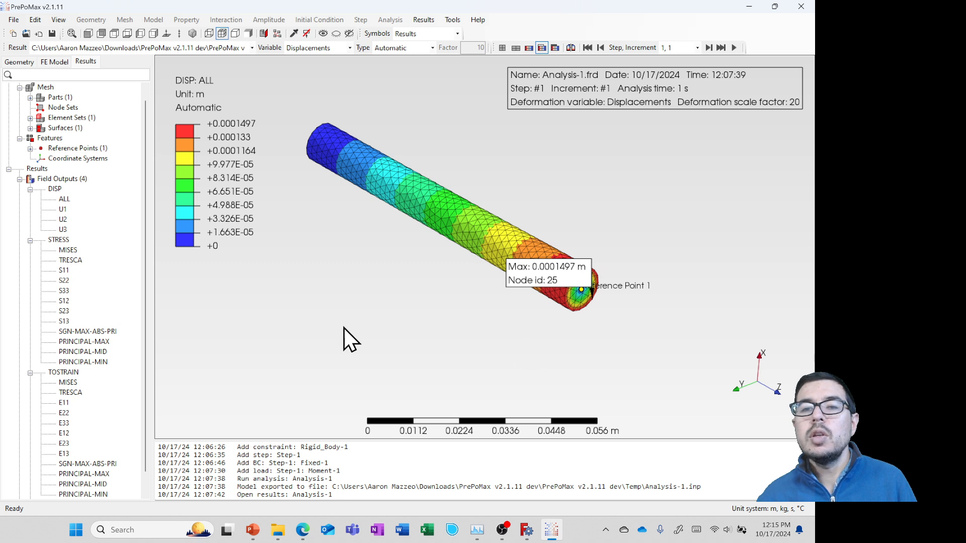
pyautogui.click(63, 322)
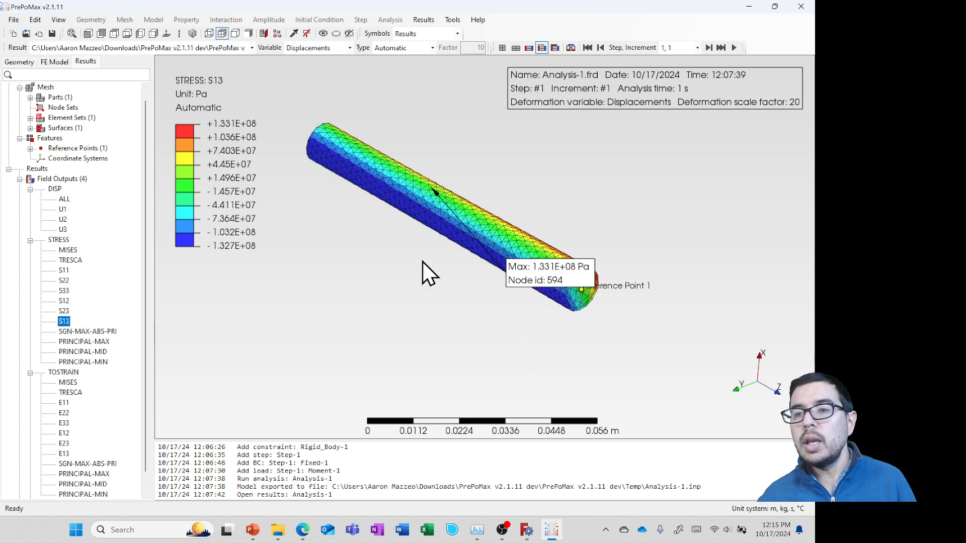
pyautogui.moveTo(527, 267)
pyautogui.mouseDown()
pyautogui.moveTo(537, 261)
pyautogui.moveTo(536, 162)
pyautogui.mouseUp()
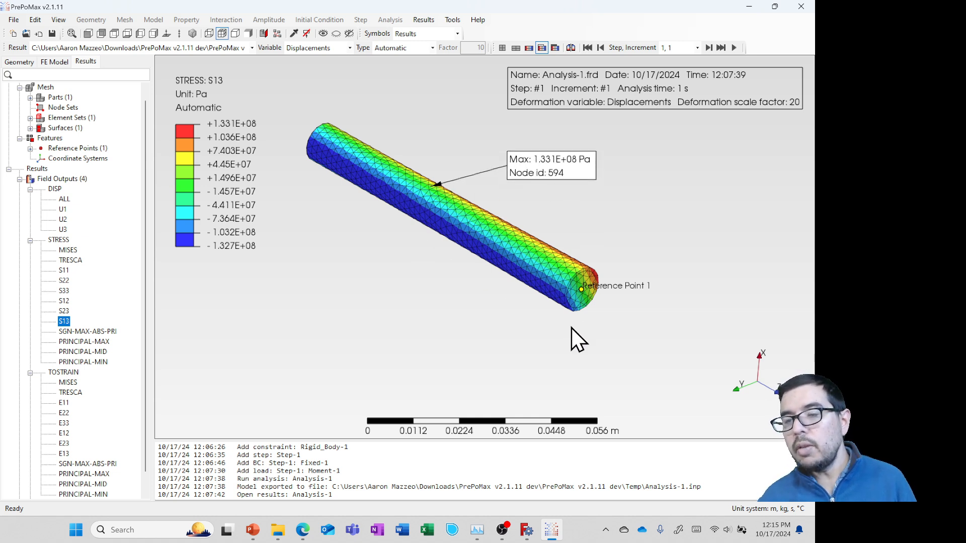
# Inspect the S13 distribution around the shaft's circumference, using the front view and a slight tilt toward its upper side.
pyautogui.moveTo(569, 333)
pyautogui.mouseDown(button='middle')
pyautogui.moveTo(531, 330)
pyautogui.moveTo(501, 317)
pyautogui.moveTo(505, 307)
pyautogui.mouseUp(button='middle')
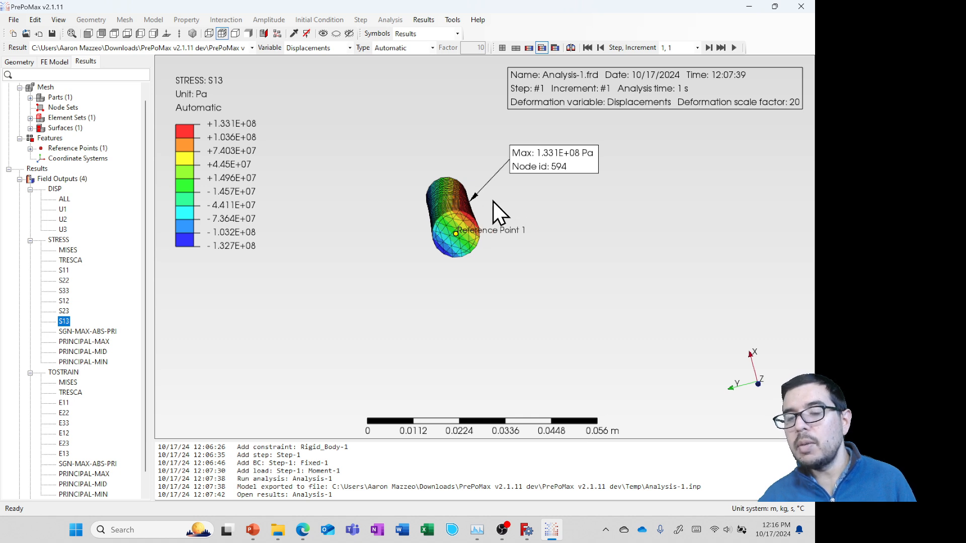
pyautogui.moveTo(485, 287)
pyautogui.mouseDown(button='middle')
pyautogui.moveTo(539, 287)
pyautogui.moveTo(510, 280)
pyautogui.moveTo(482, 294)
pyautogui.mouseUp(button='middle')
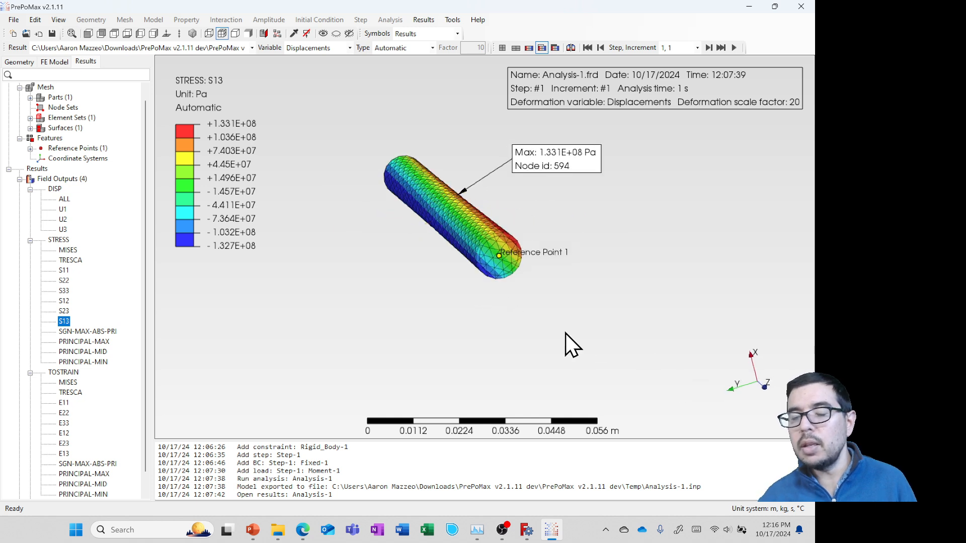
pyautogui.click(64, 20)
pyautogui.moveTo(96, 33)
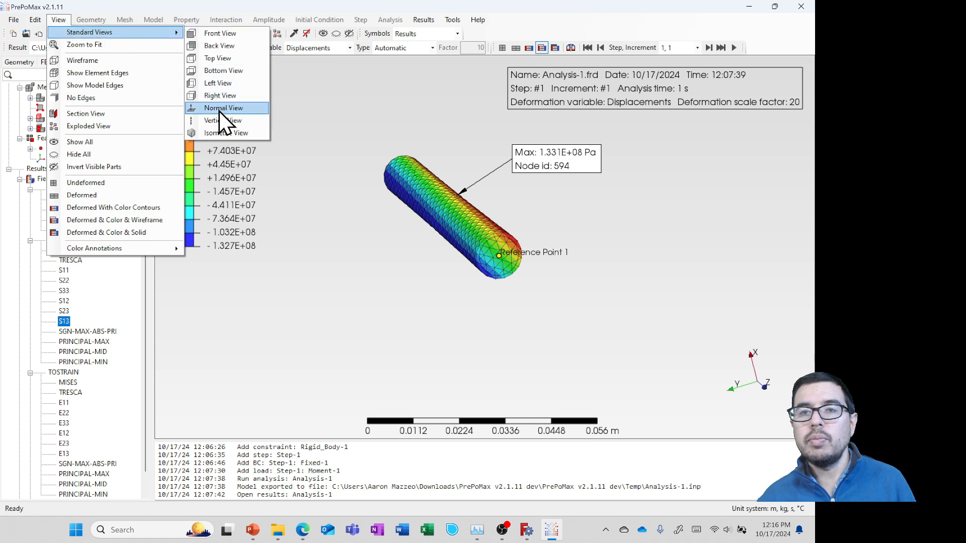
pyautogui.click(221, 34)
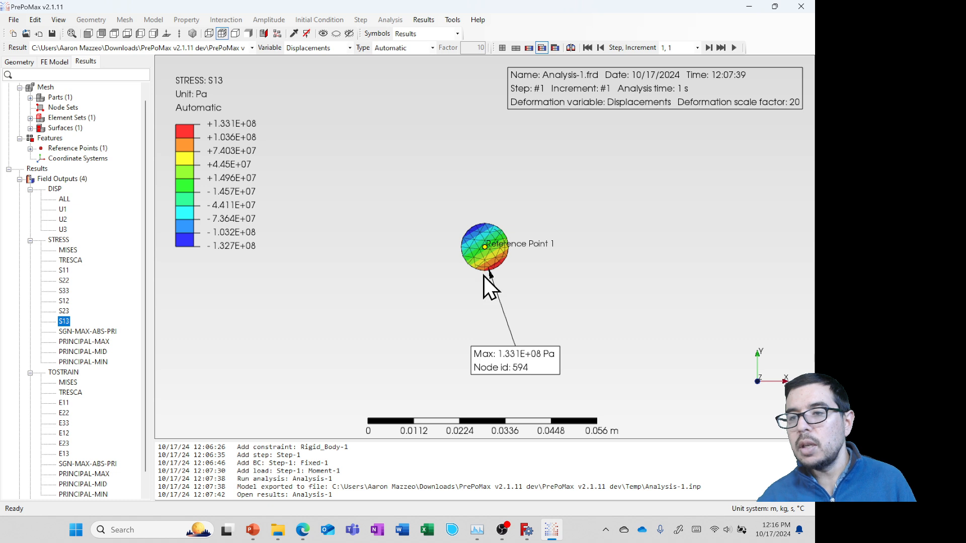
pyautogui.scroll(1, 484, 276)
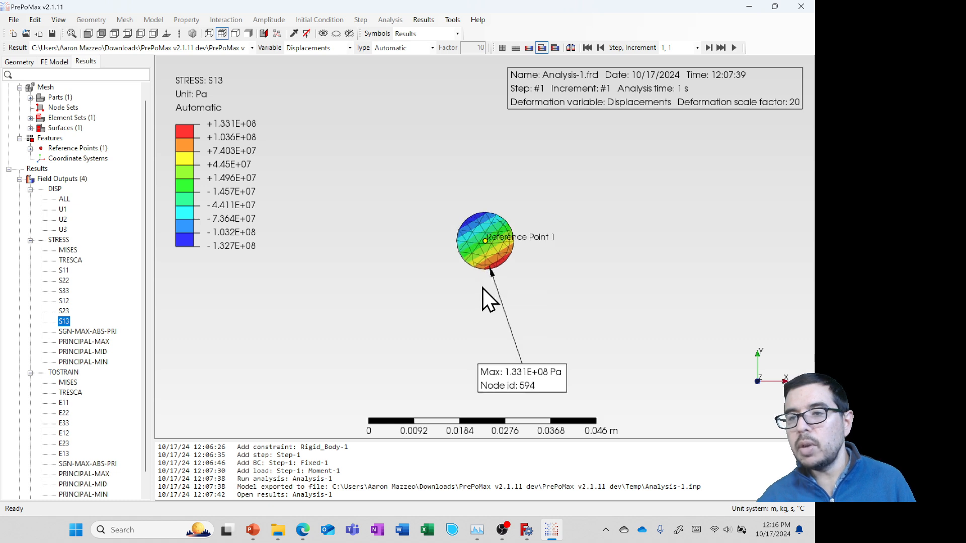
pyautogui.moveTo(482, 288); pyautogui.dragTo(482, 293, button='middle')
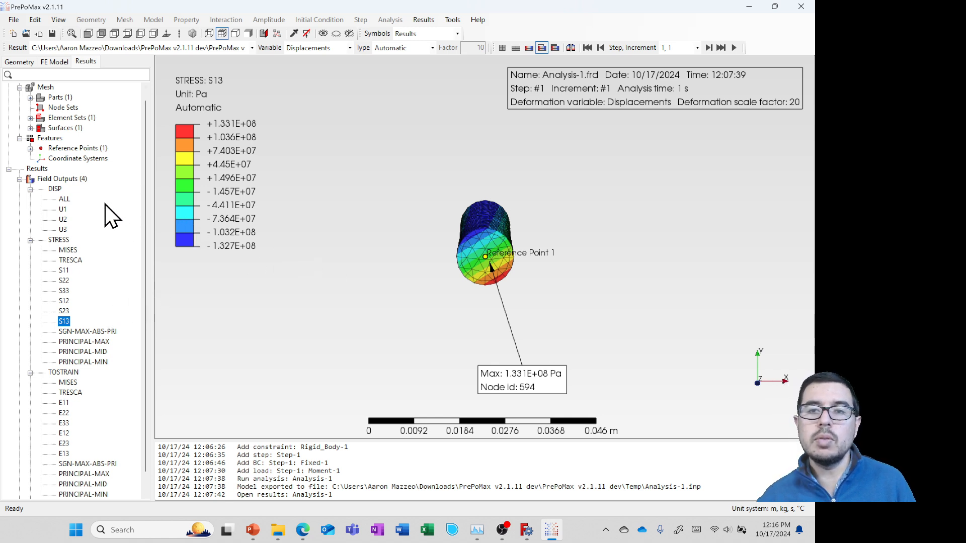
# Query the S13 stress at a node on the shaft's upper surface and place its label beside the shaft.
pyautogui.rightClick(484, 214)
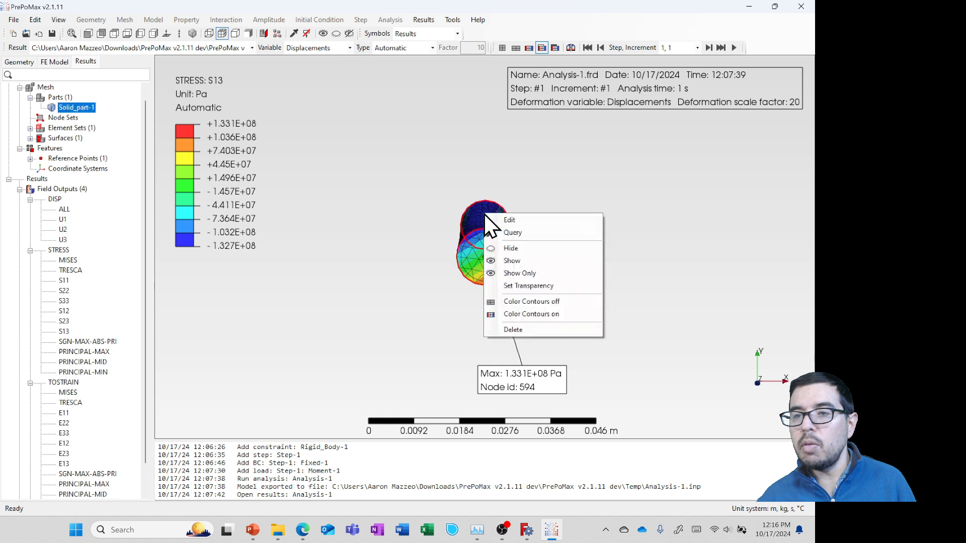
pyautogui.click(506, 234)
pyautogui.moveTo(485, 214)
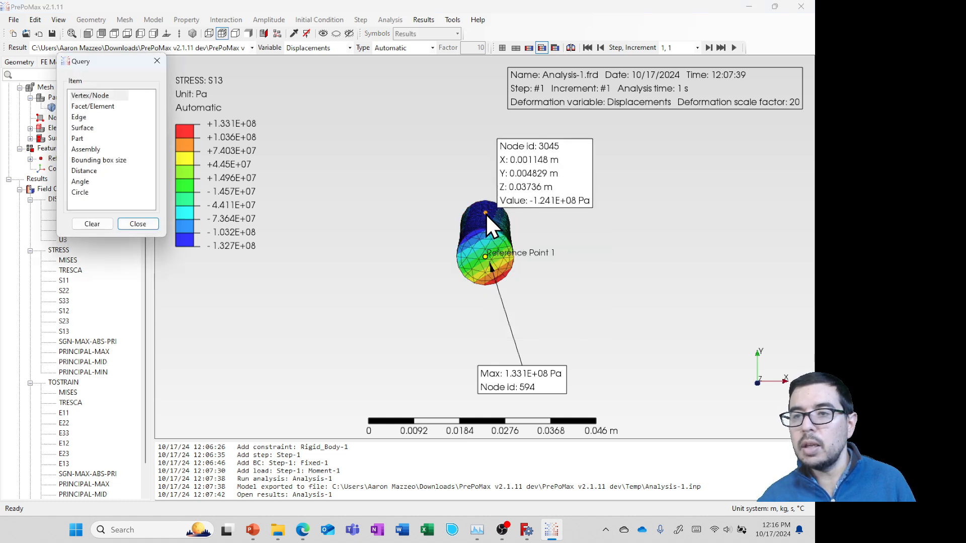
pyautogui.click(485, 214)
pyautogui.moveTo(485, 213)
pyautogui.mouseDown()
pyautogui.moveTo(373, 192)
pyautogui.moveTo(356, 180)
pyautogui.mouseUp()
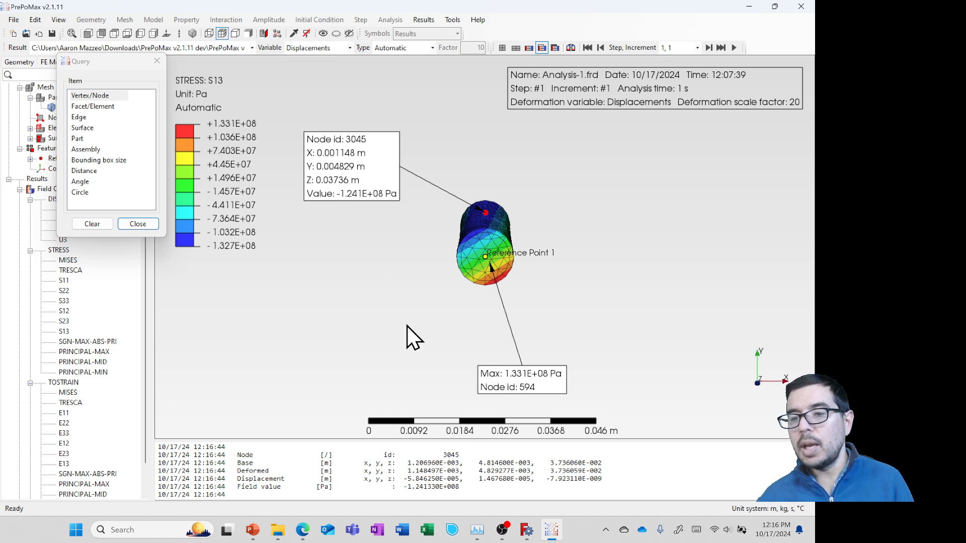
# Switch to the Colab notebook to compare the hand-calculated tau with the queried stress, and return to PrePoMax.
pyautogui.press('super+Tab')
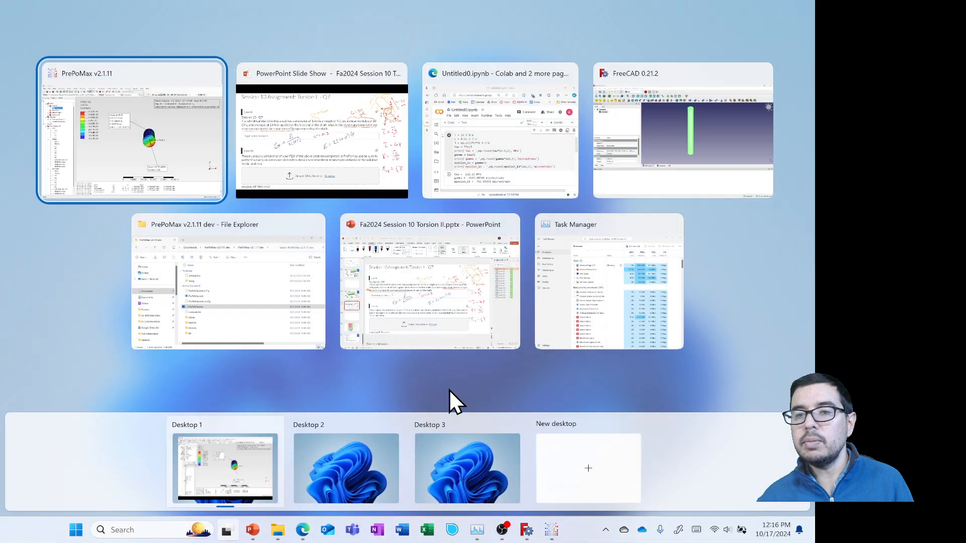
pyautogui.click(496, 174)
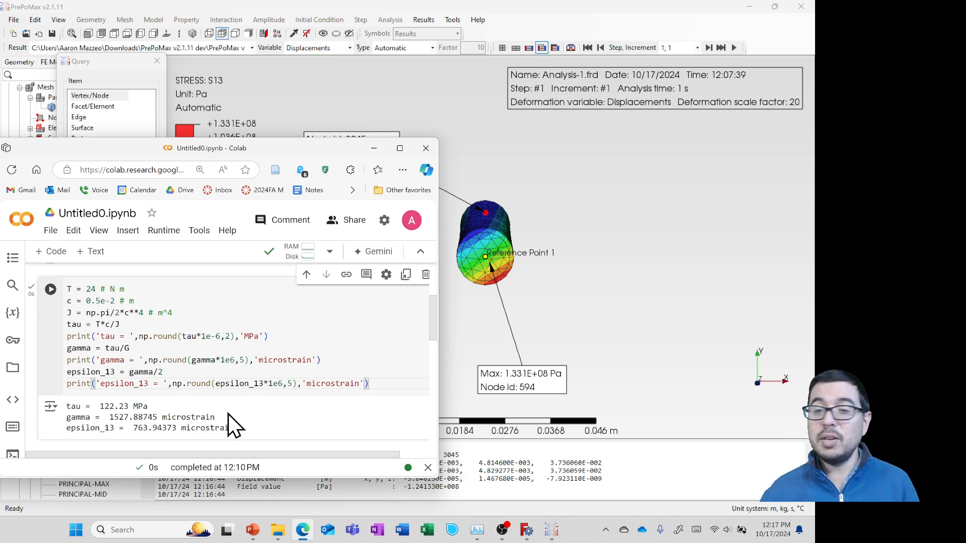
pyautogui.press('super+Tab')
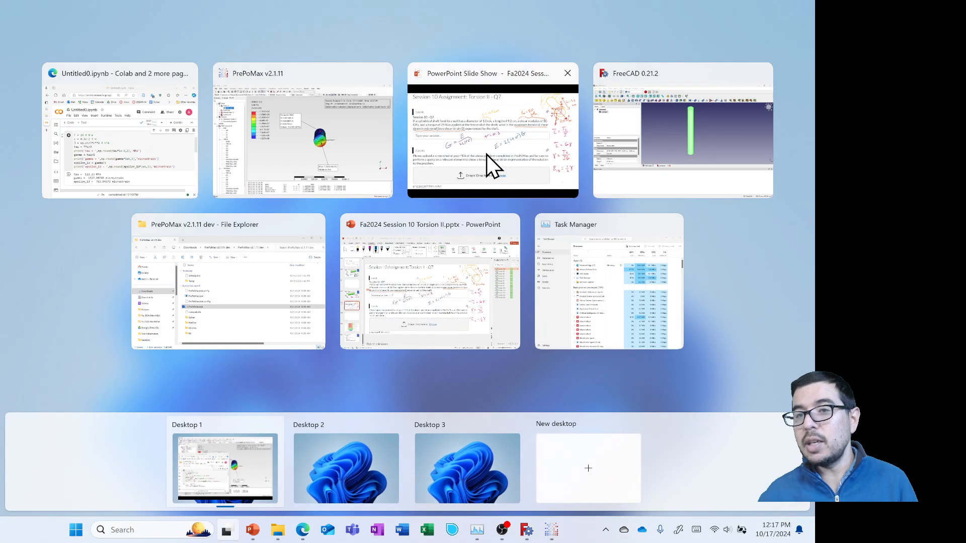
pyautogui.click(375, 144)
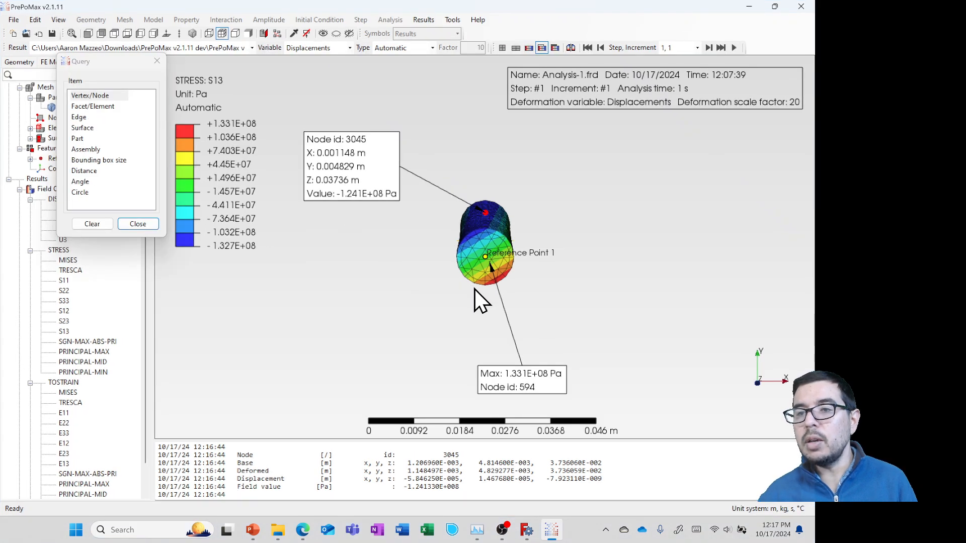
# Query the S13 stress at a node on the shaft's underside and place its label clear of the shaft.
pyautogui.moveTo(475, 289); pyautogui.dragTo(481, 276, button='middle')
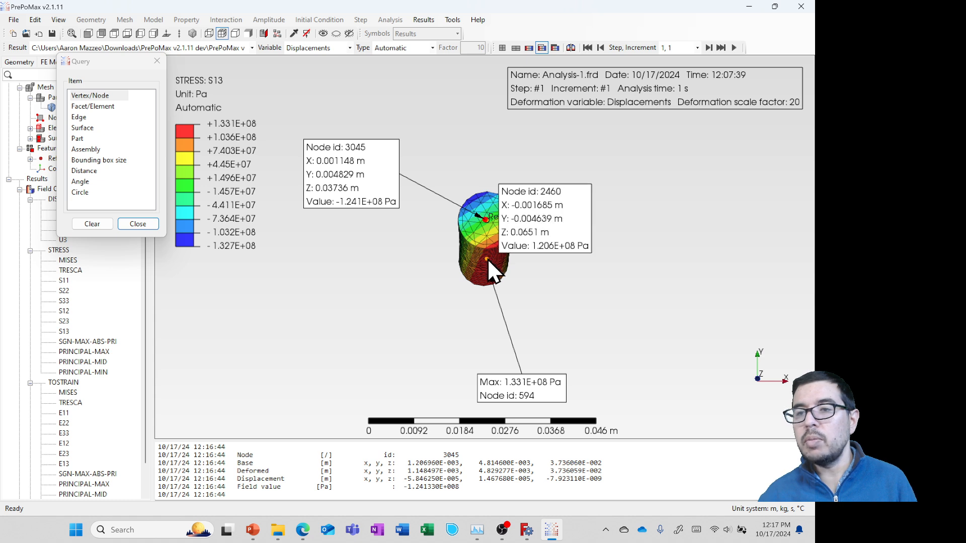
pyautogui.click(487, 258)
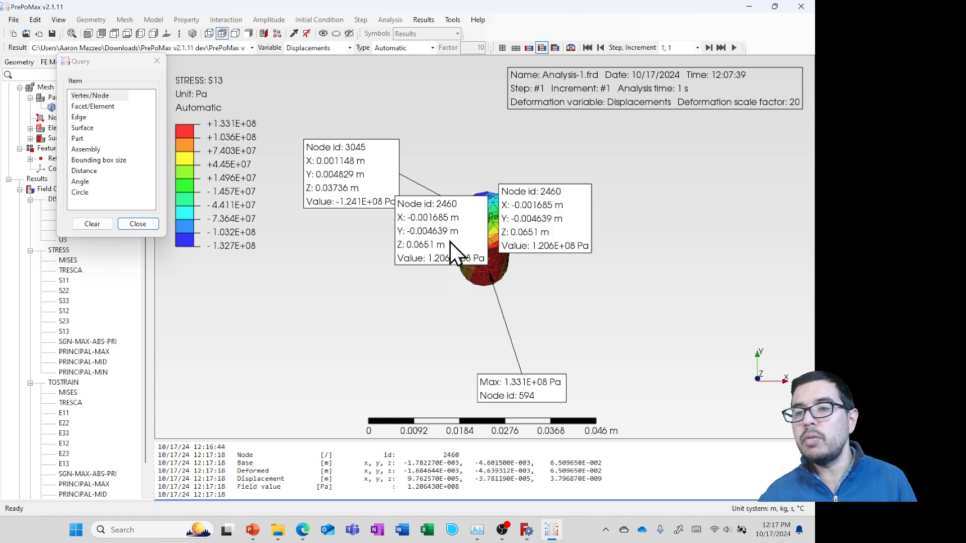
pyautogui.moveTo(450, 241); pyautogui.dragTo(376, 322)
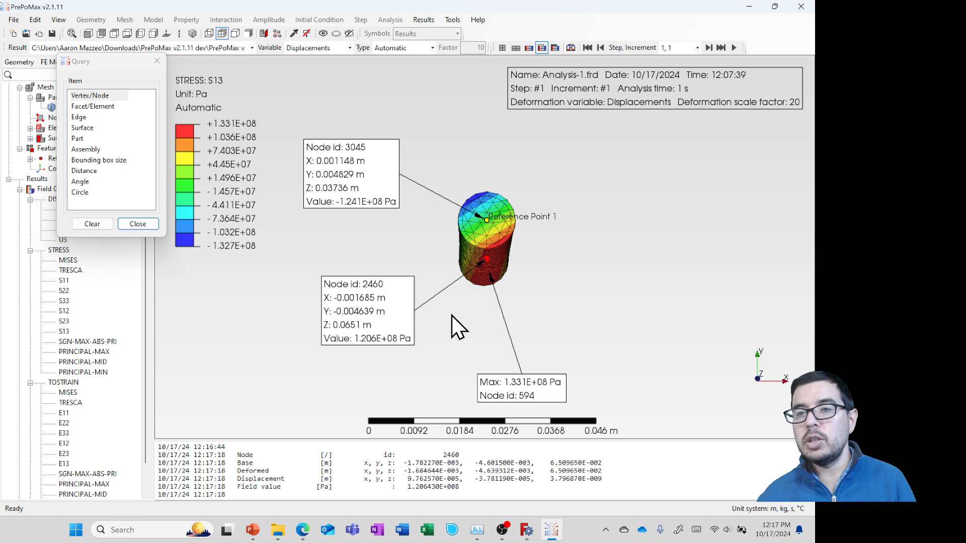
pyautogui.moveTo(460, 279); pyautogui.dragTo(462, 293)
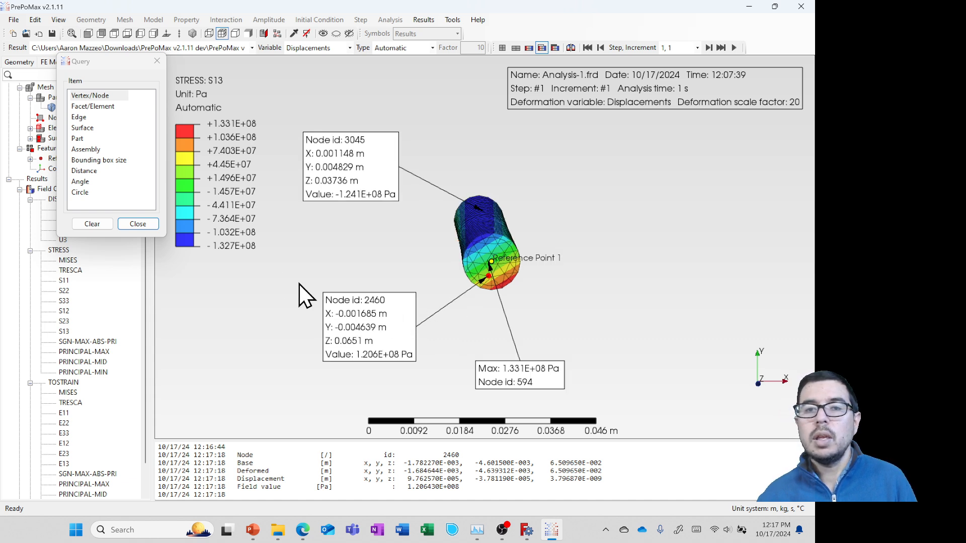
# Finish the node query and display the E13 component of the TOSTRAIN results.
pyautogui.click(138, 223)
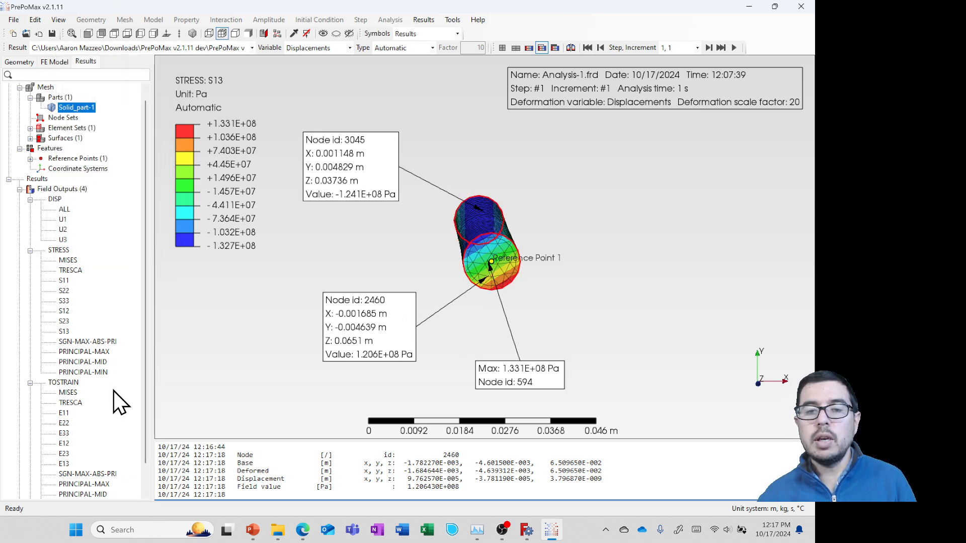
pyautogui.scroll(-1, 84, 403)
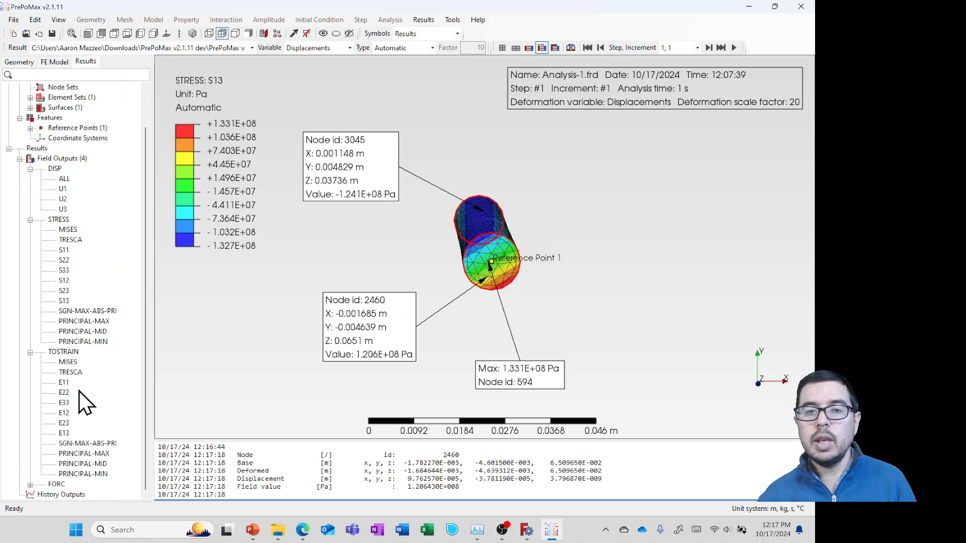
pyautogui.click(63, 434)
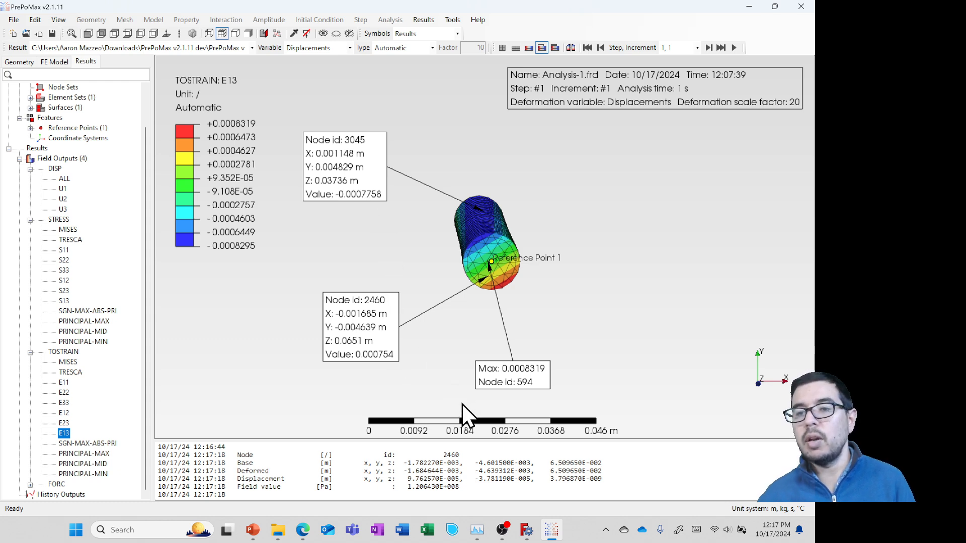
# Reread the question in the PowerPoint slide show and bring up the Colab notebook to check the calculated epsilon_13.
pyautogui.press('super+Tab')
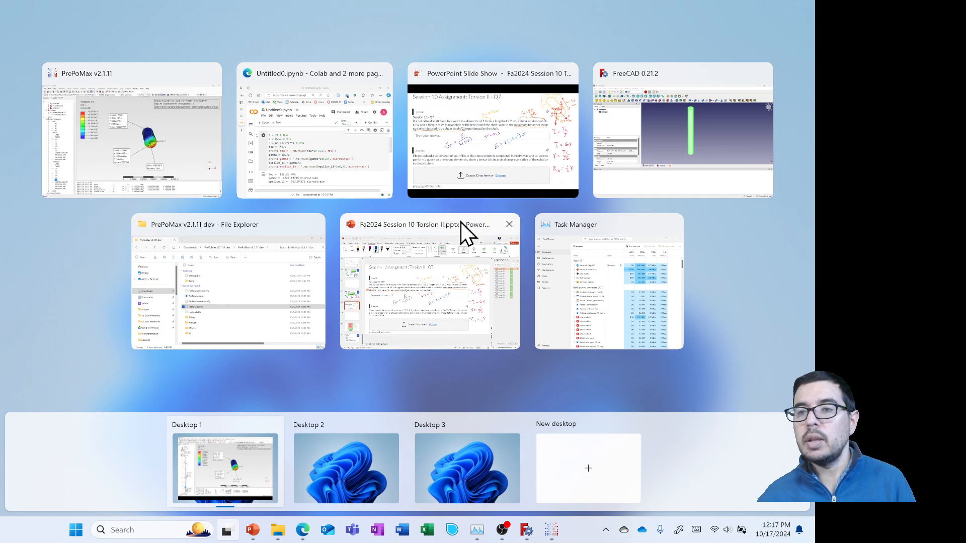
pyautogui.click(468, 176)
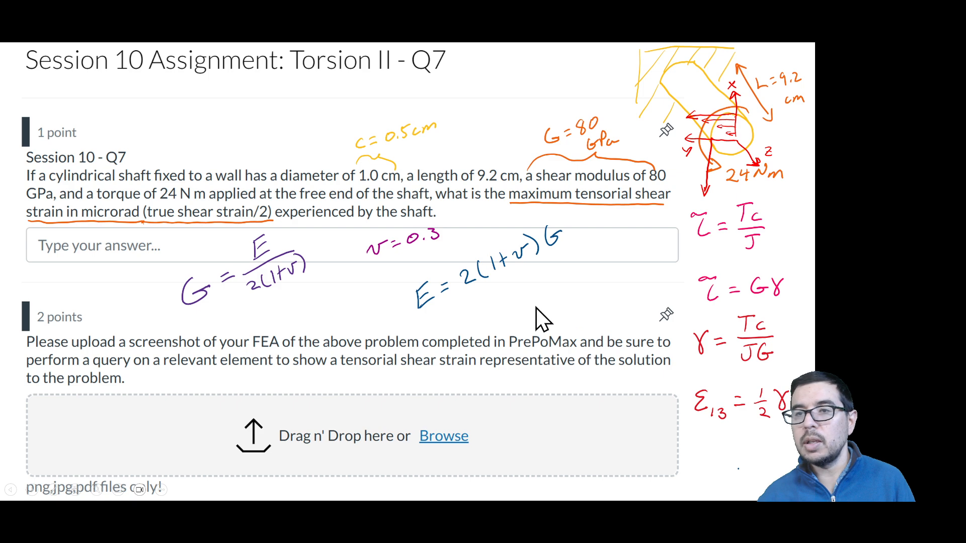
pyautogui.press('super+Tab')
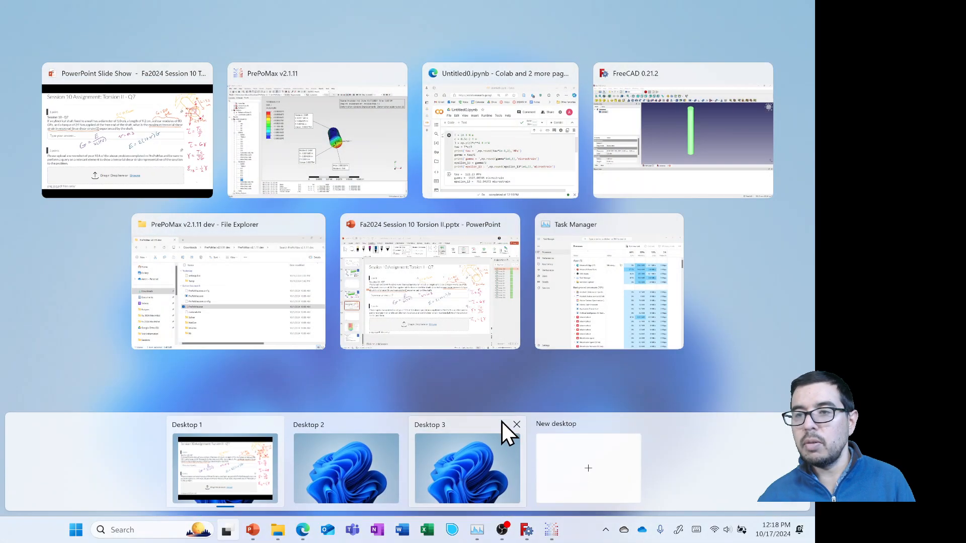
pyautogui.click(520, 182)
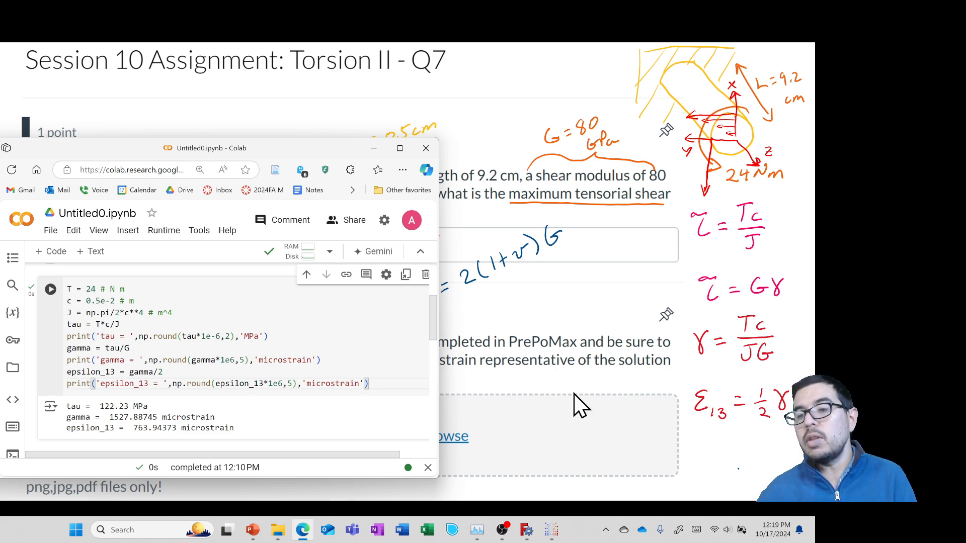
# Switch to PrePoMax and capture a screenshot of the E13 results view including the legend and queried node labels.
pyautogui.click(554, 531)
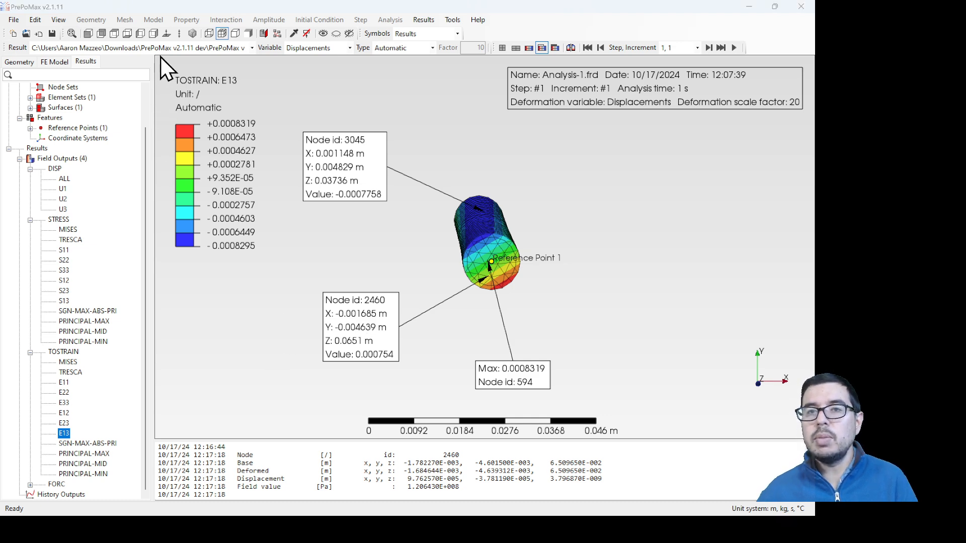
pyautogui.press('super+shift+s')
pyautogui.moveTo(161, 58); pyautogui.dragTo(805, 439)
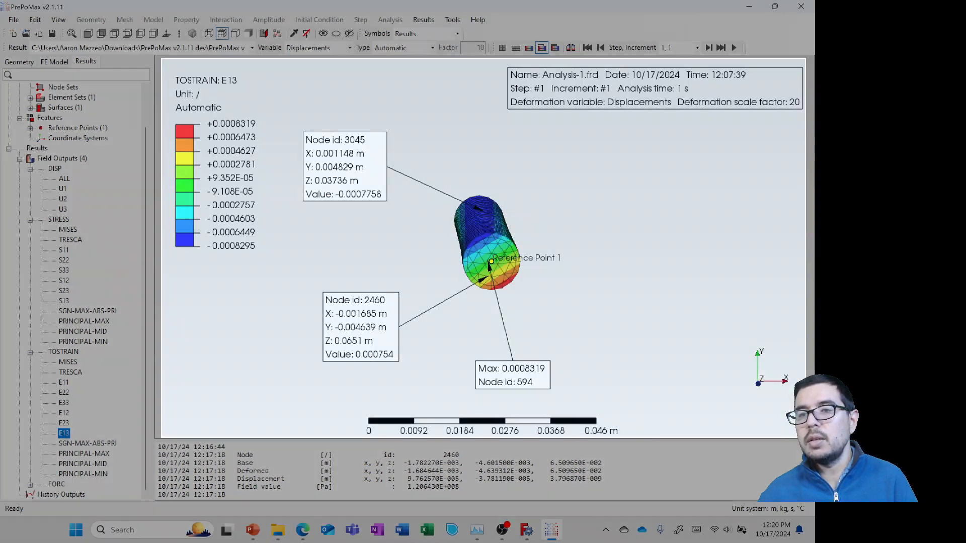